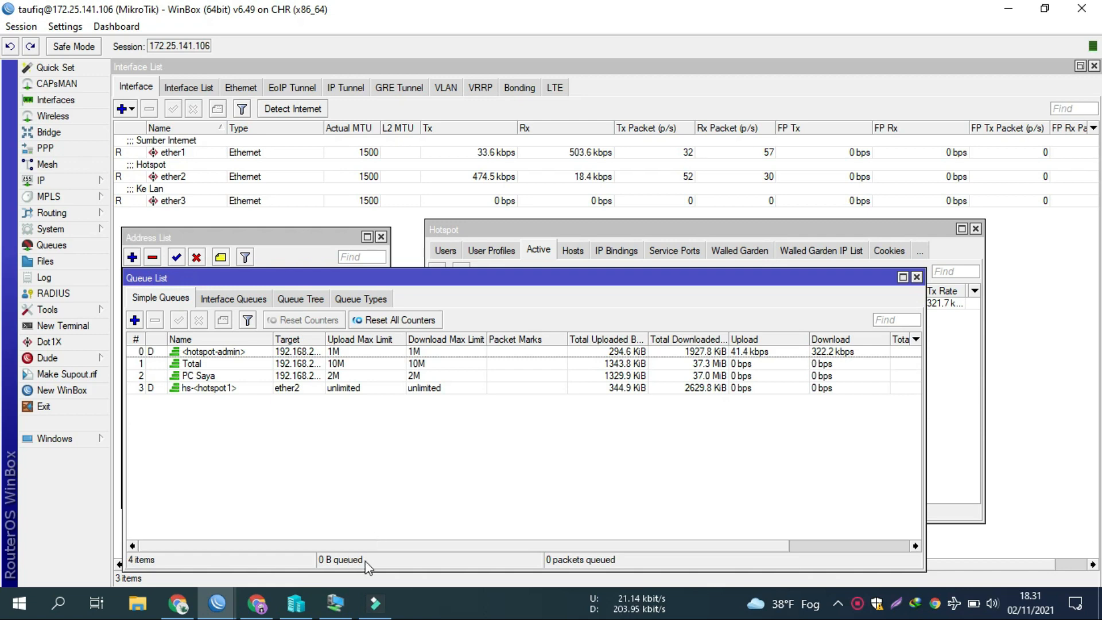
# Step: Set the VM's YouTube video quality to 720p
pyautogui.click(335, 603)
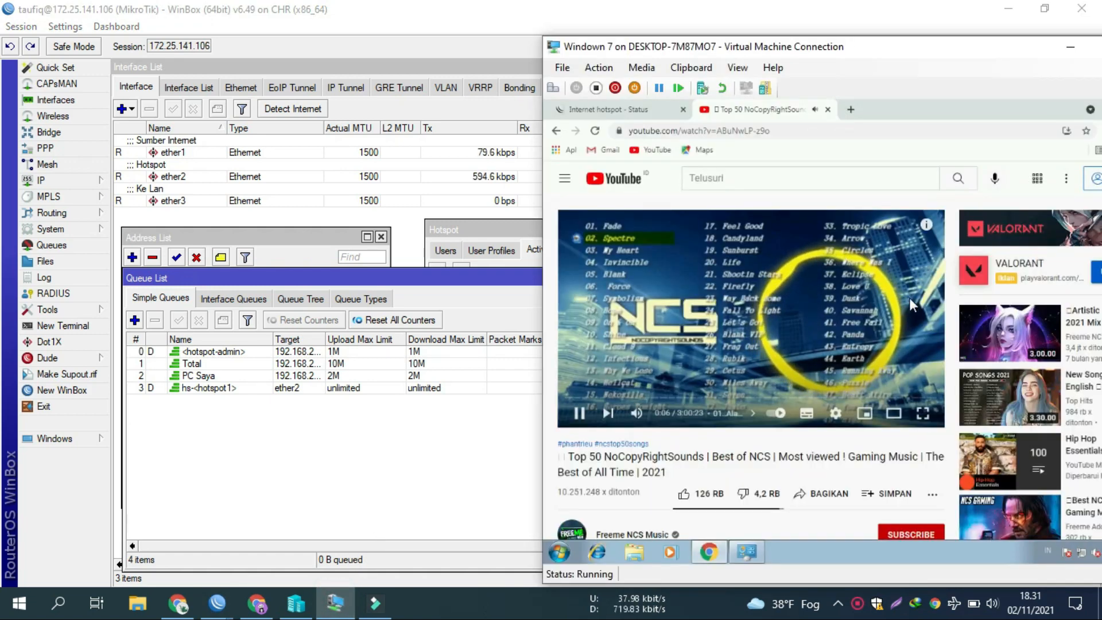
pyautogui.click(836, 413)
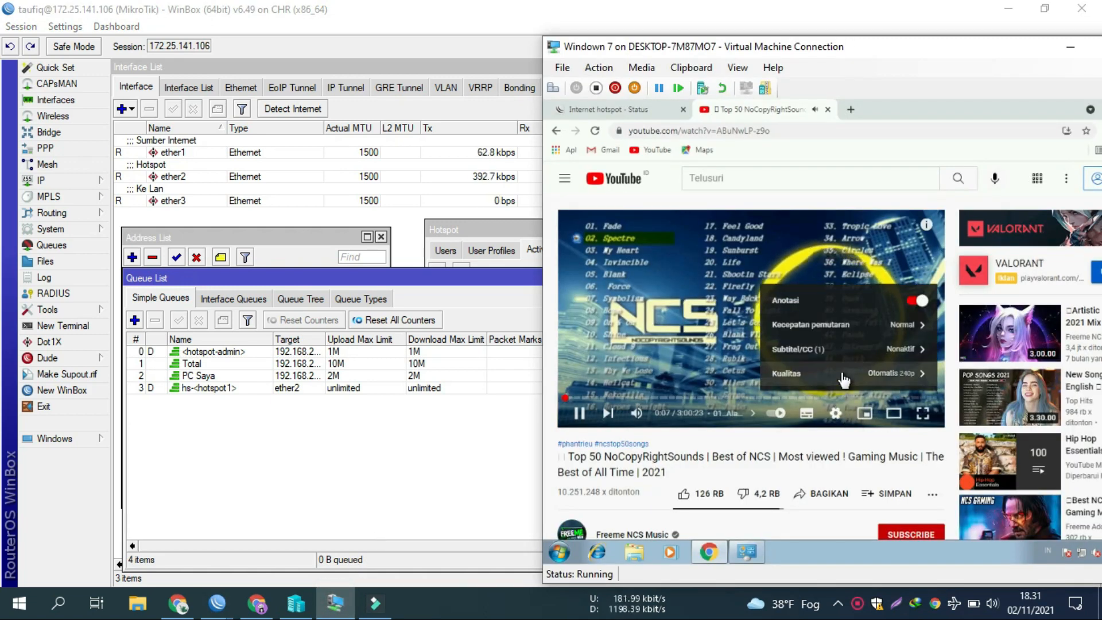
pyautogui.click(840, 373)
pyautogui.click(837, 303)
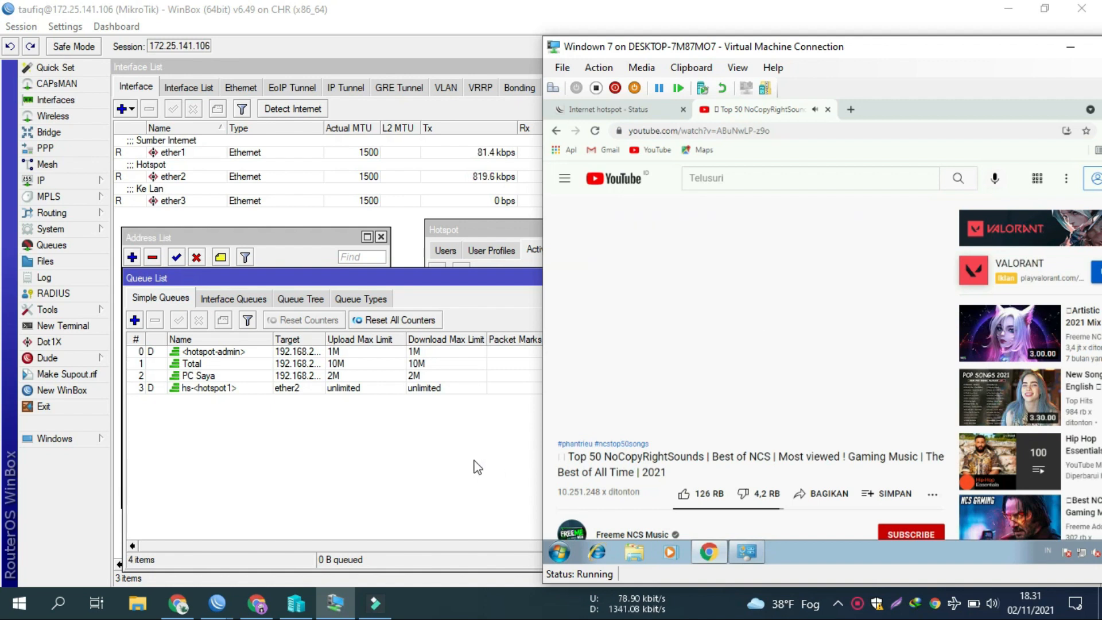
# Step: Back in WinBox, select the <hotspot-admin> queue and show the Hotspot Active sessions
pyautogui.click(384, 475)
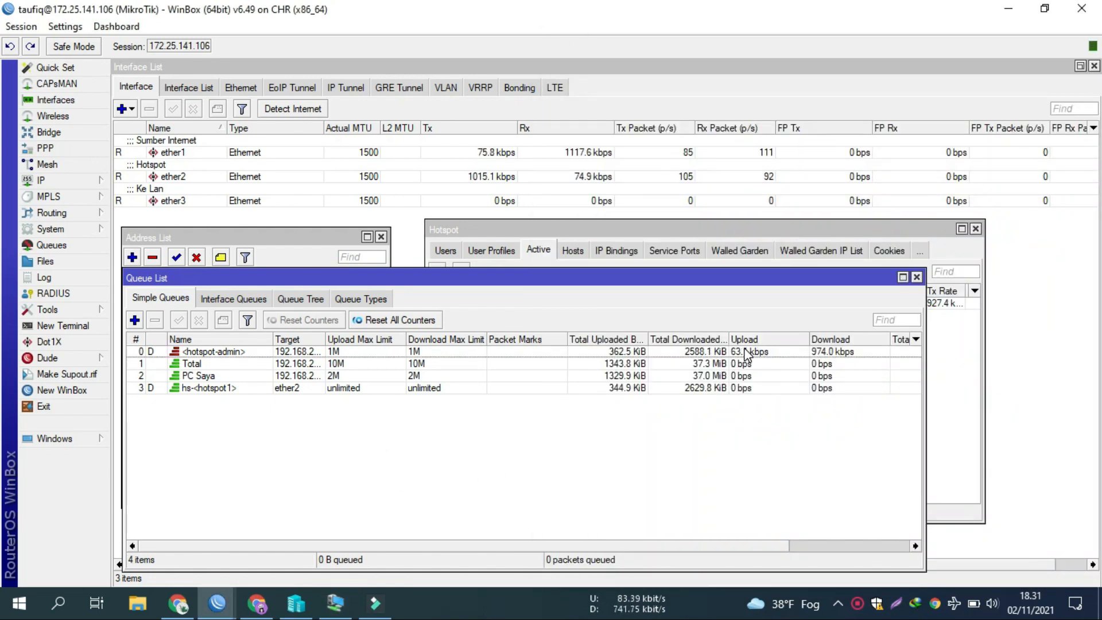
pyautogui.click(765, 352)
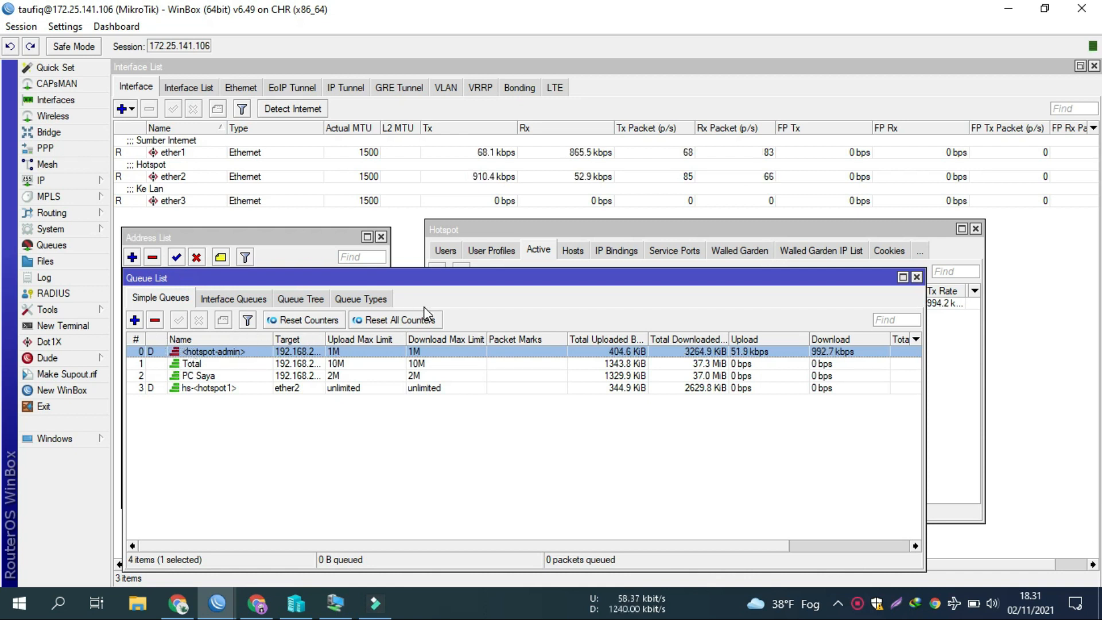
pyautogui.click(523, 237)
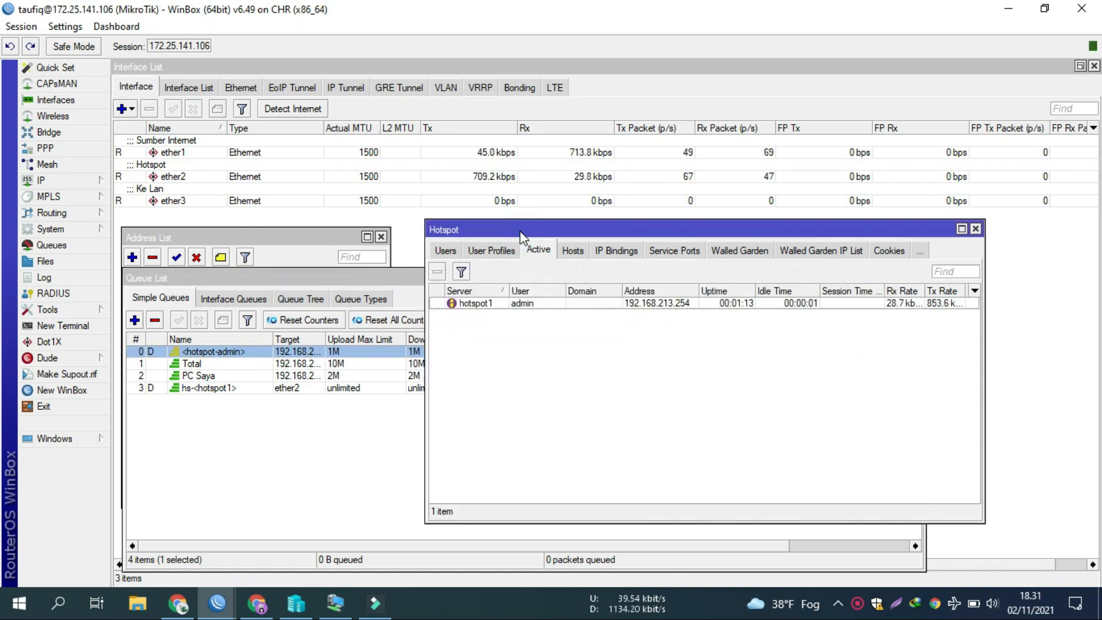
# Step: Review the User Profiles tab (1Mbps at 1m/1m) and the hotspot Users list
pyautogui.click(513, 249)
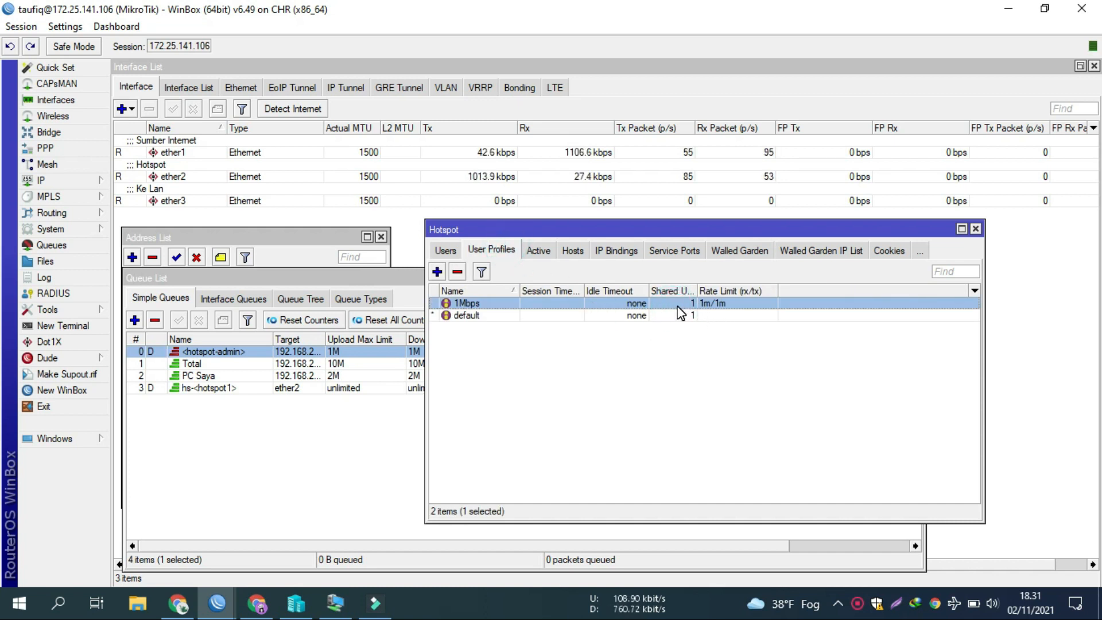
pyautogui.click(445, 251)
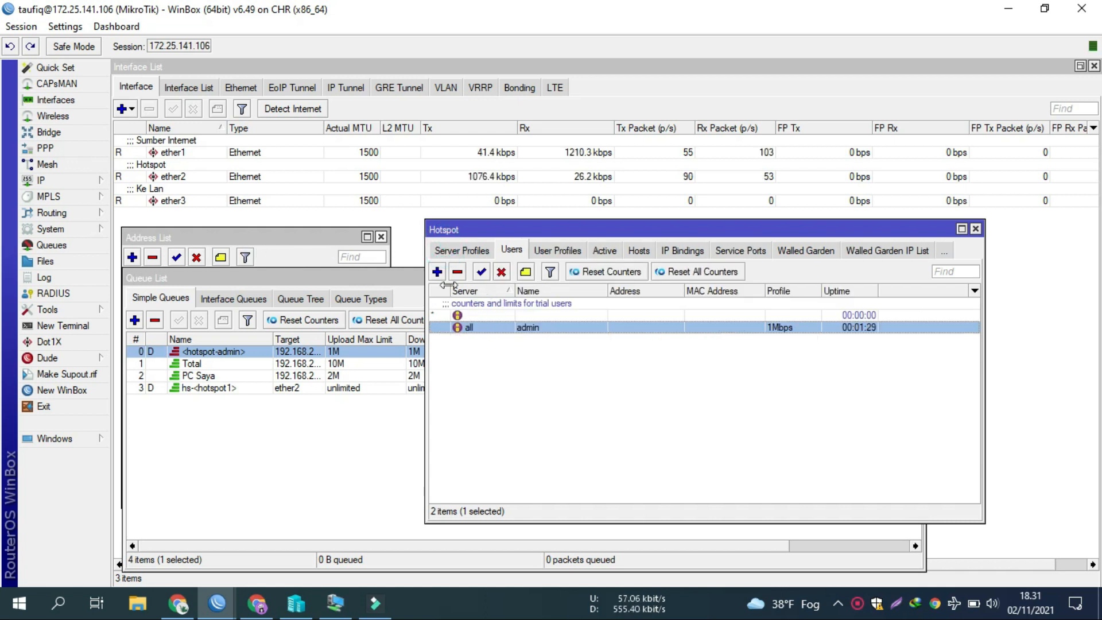
pyautogui.click(558, 250)
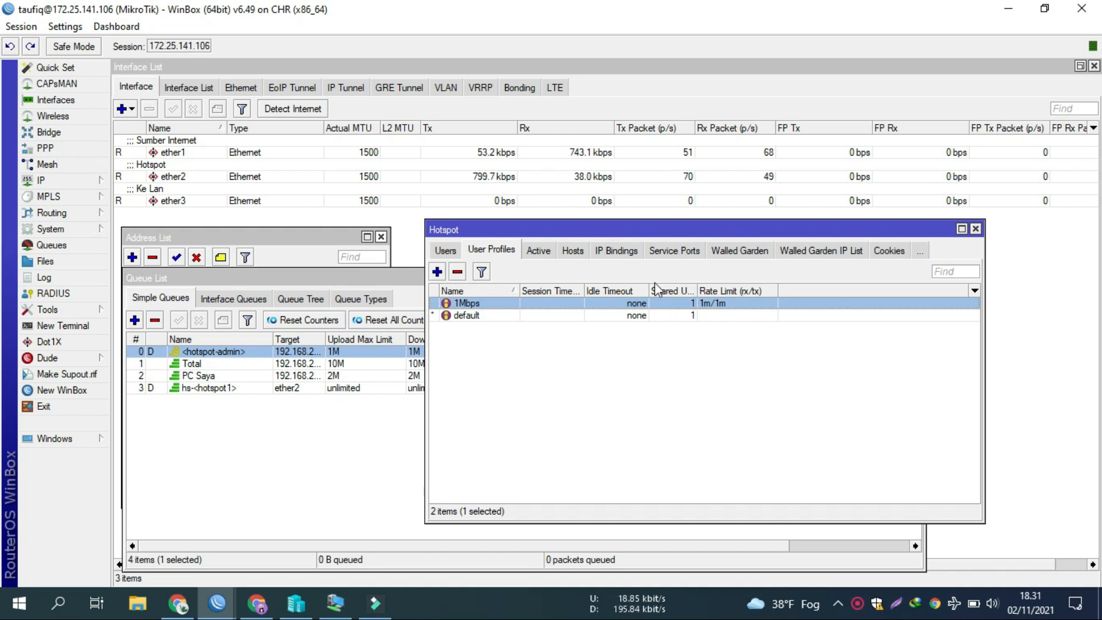
pyautogui.click(446, 251)
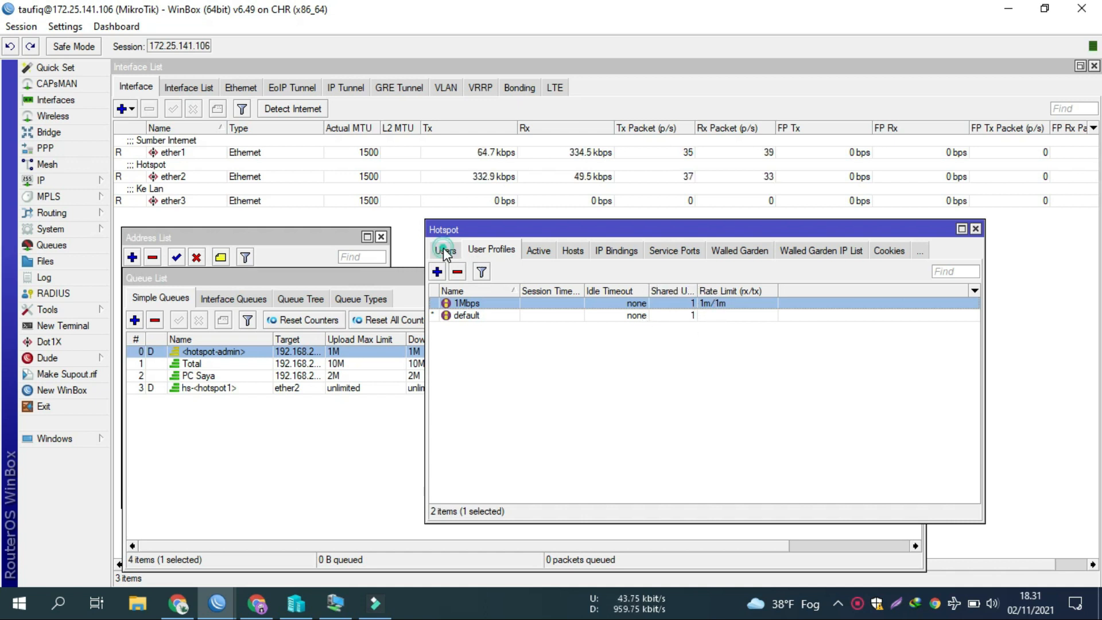
# Step: Add hotspot user giga with a password on the 1Mbps profile, then select it
pyautogui.click(437, 272)
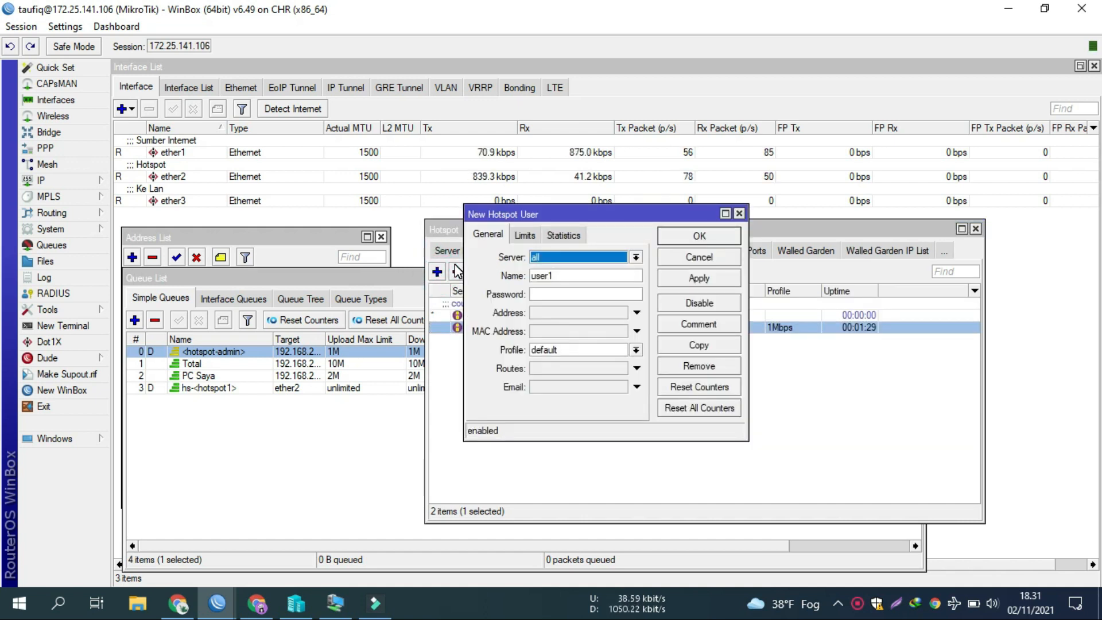
pyautogui.press('Tab')
pyautogui.write('giga')
pyautogui.press('Tab')
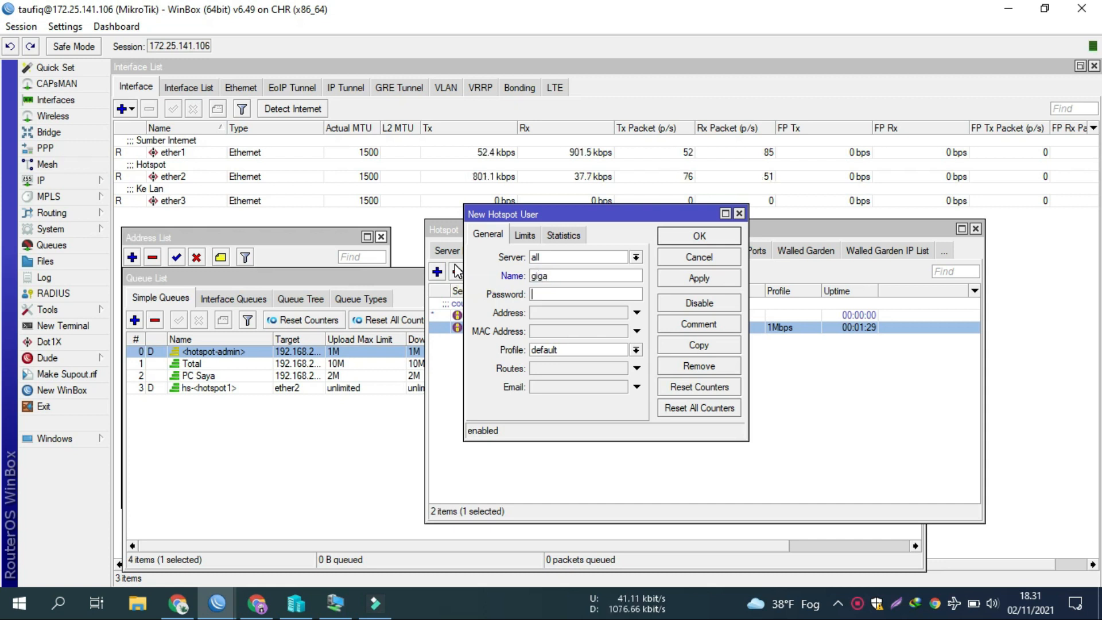
pyautogui.write('123')
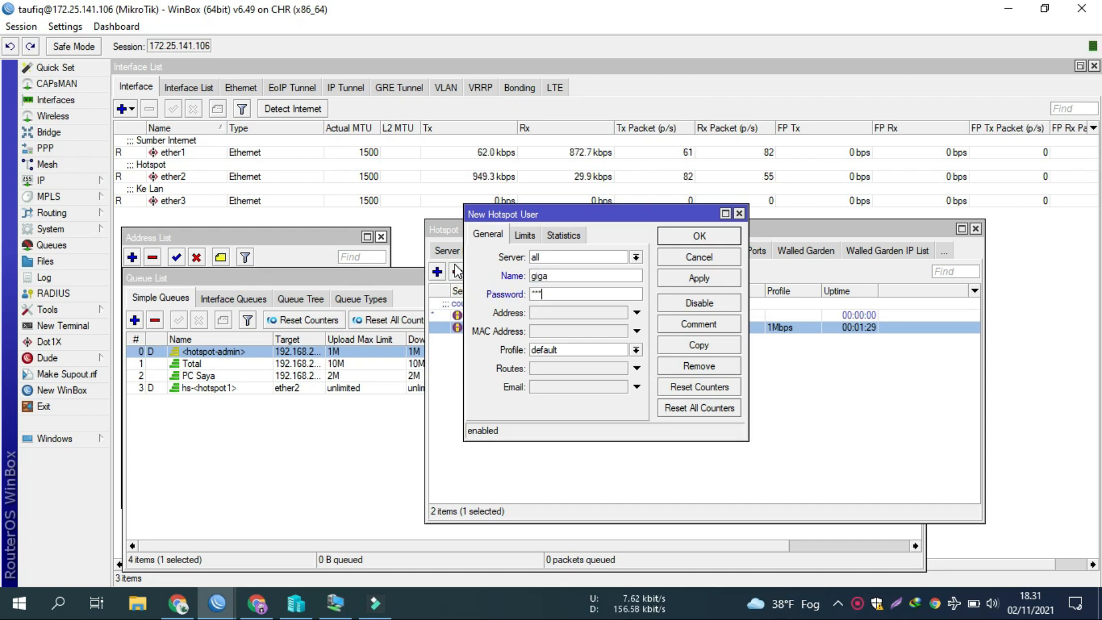
pyautogui.click(535, 346)
pyautogui.click(542, 370)
pyautogui.click(698, 277)
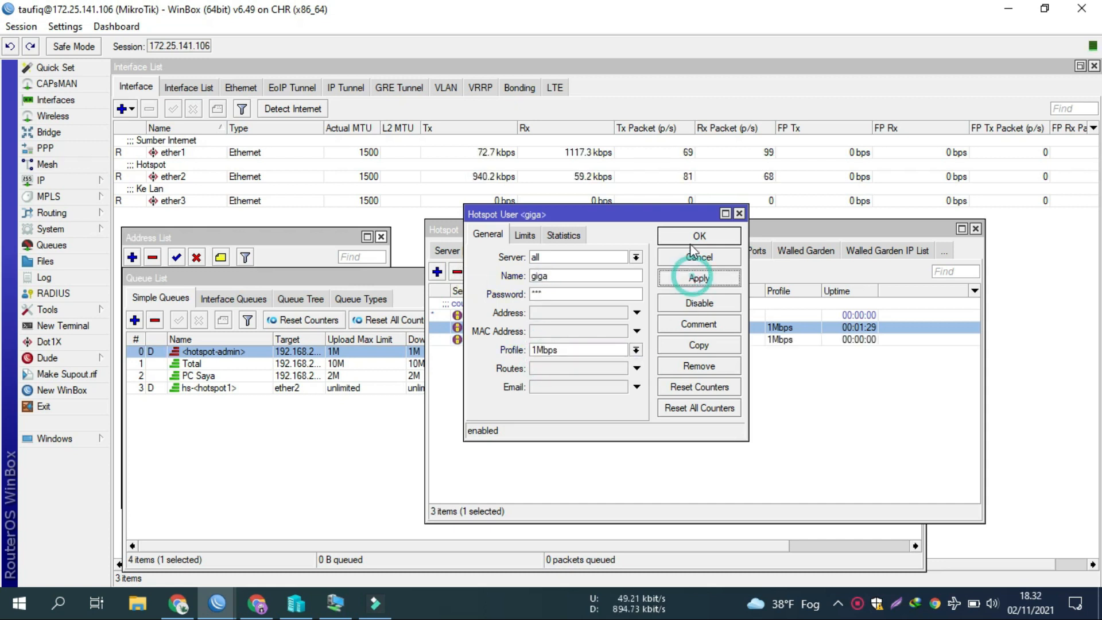
pyautogui.click(691, 244)
pyautogui.click(527, 340)
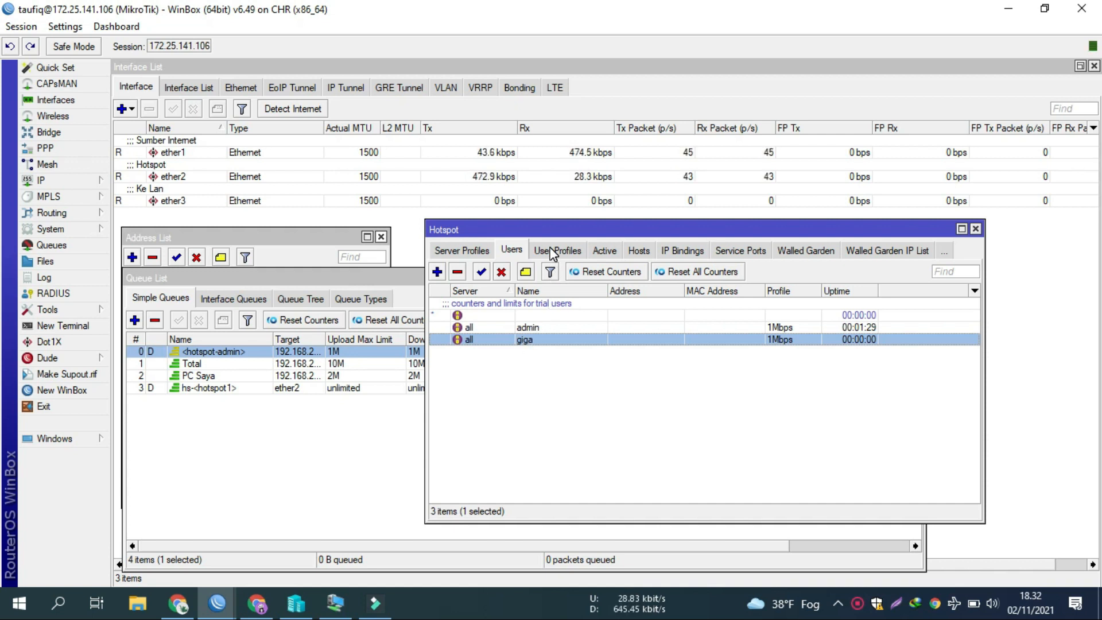
# Step: Discard a newly started hotspot user and switch to User Profiles
pyautogui.click(437, 272)
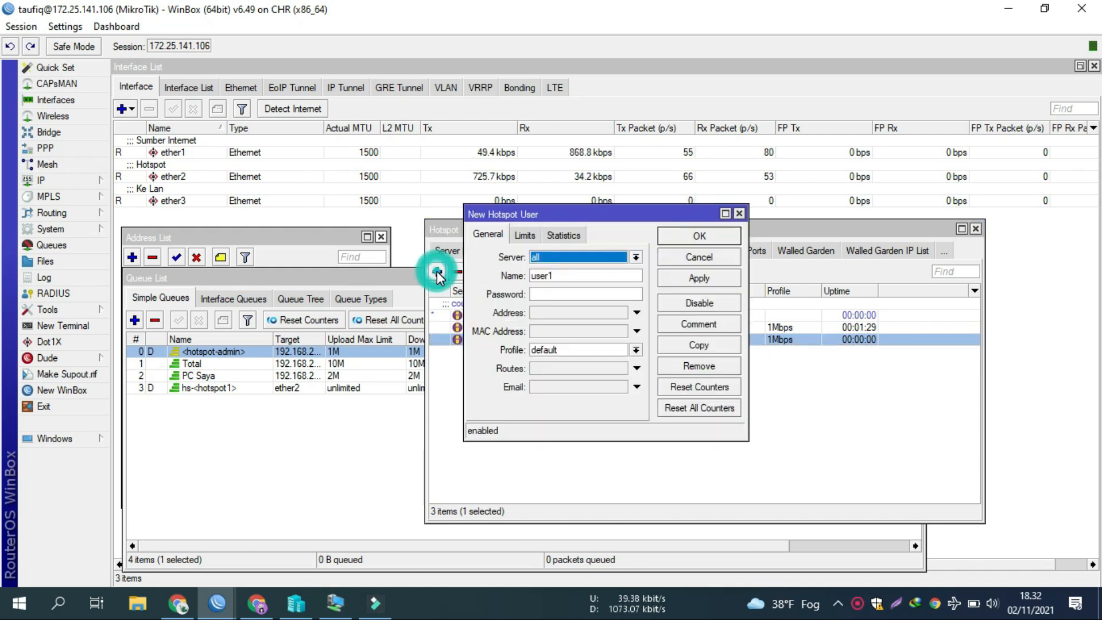
pyautogui.click(699, 257)
pyautogui.click(567, 252)
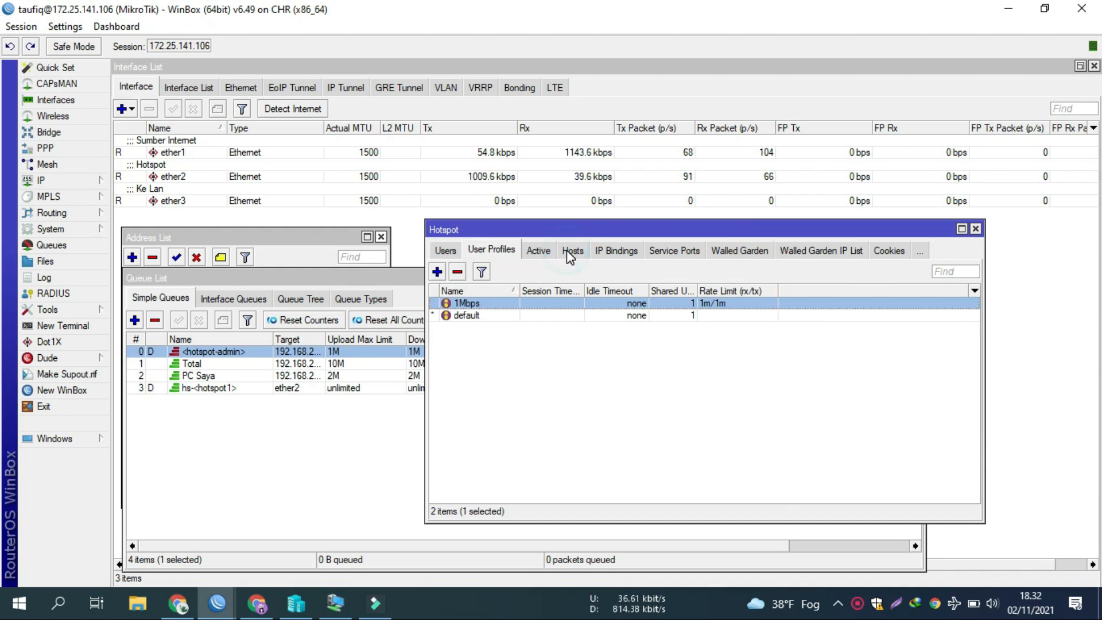
# Step: Create user profile 1mb-reseller with a 1m/1m rate limit and 3 shared users
pyautogui.click(437, 273)
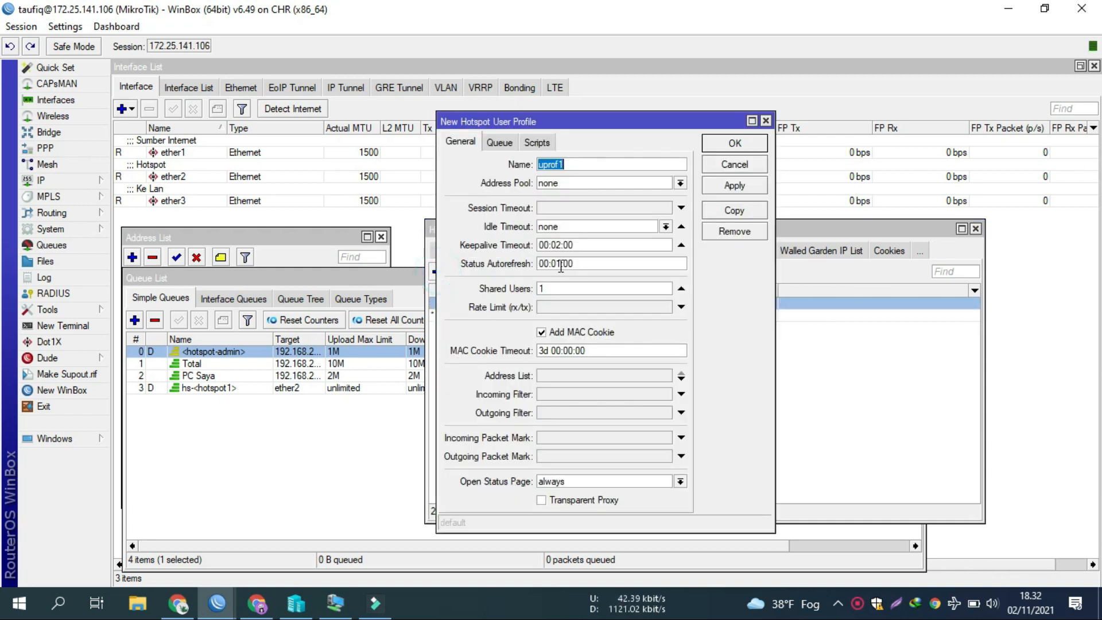
pyautogui.write('1mb')
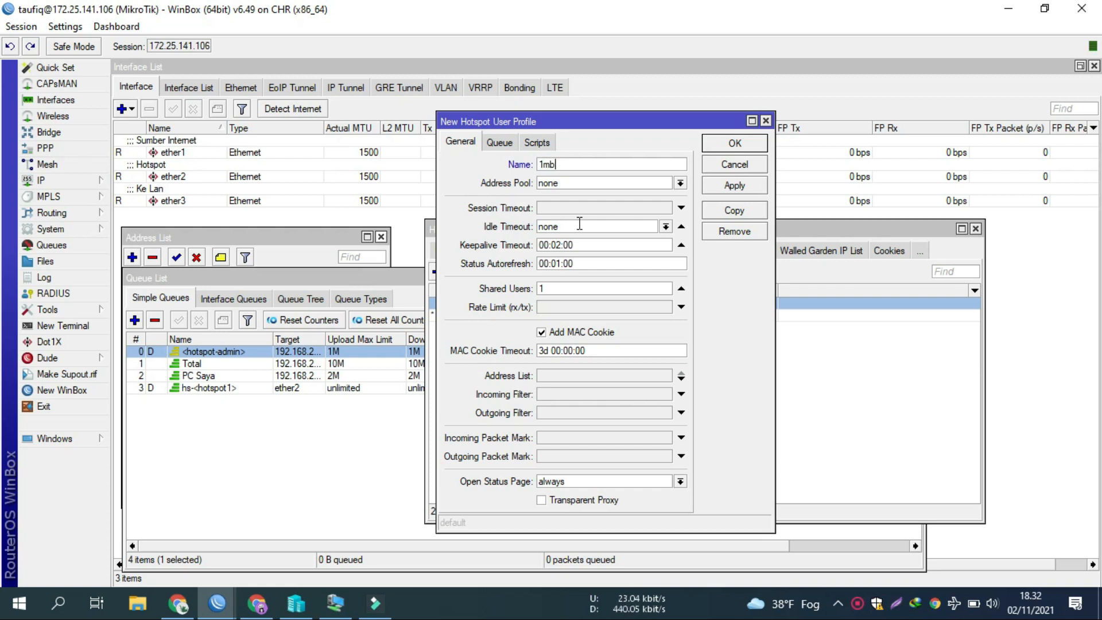
pyautogui.write('-reseller')
pyautogui.click(612, 305)
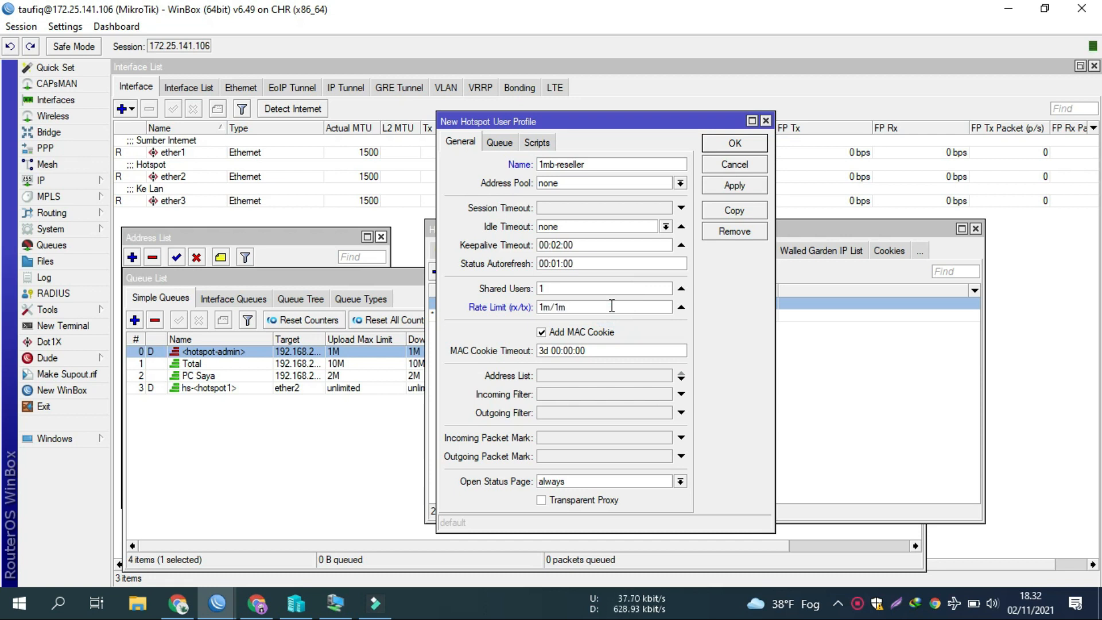
pyautogui.doubleClick(616, 289)
pyautogui.write('3')
pyautogui.click(734, 185)
pyautogui.click(735, 143)
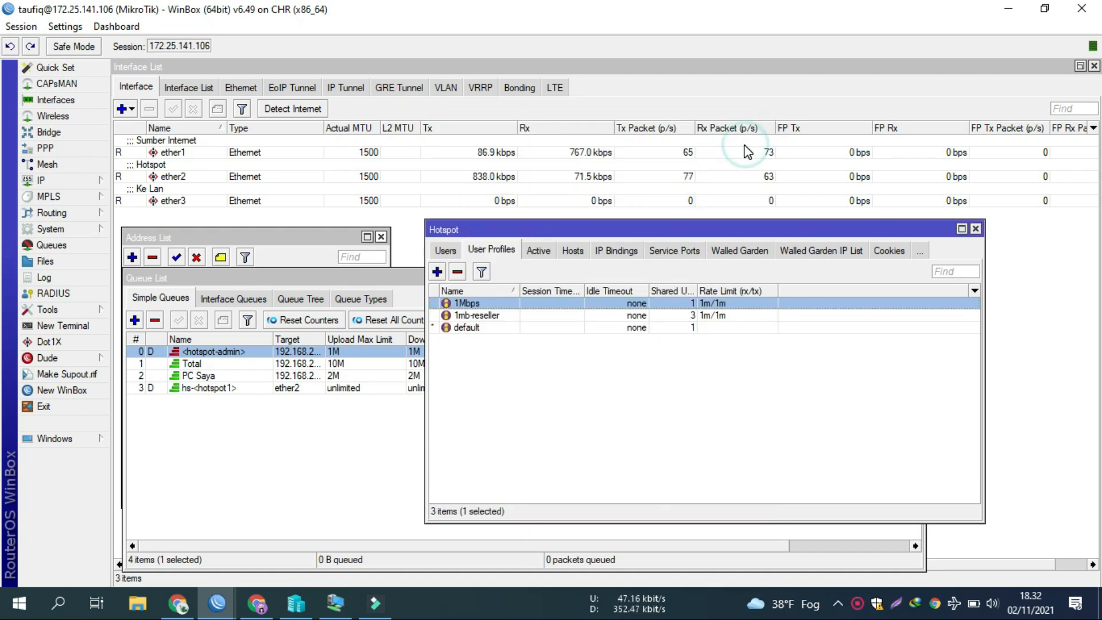
# Step: Add hotspot user reseller1 on the 1mb-reseller profile and select it in Users
pyautogui.click(447, 250)
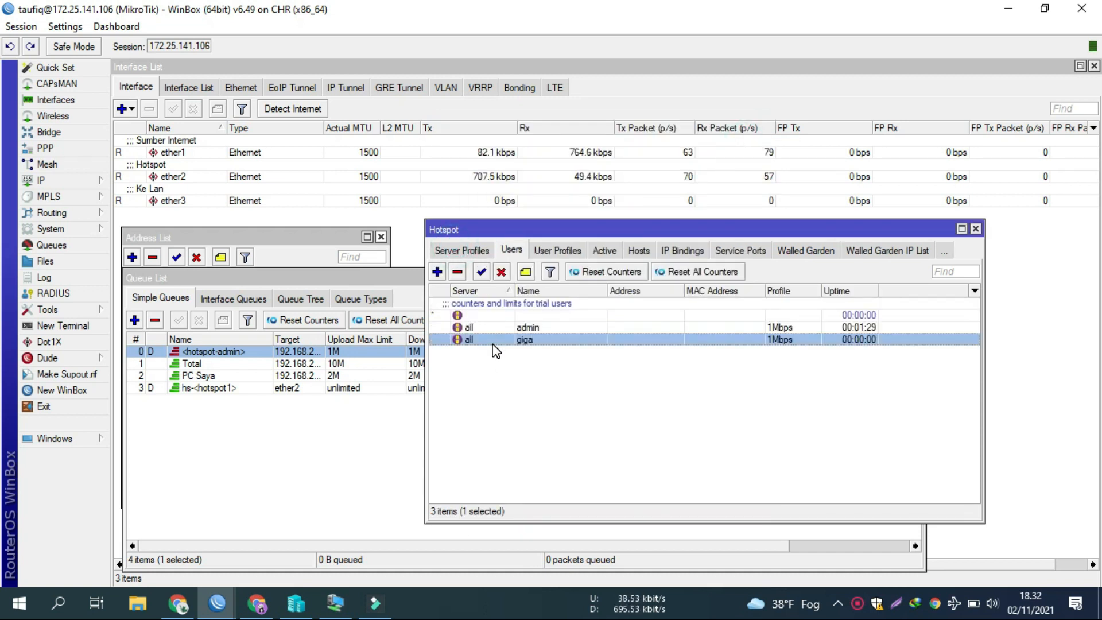
pyautogui.click(436, 272)
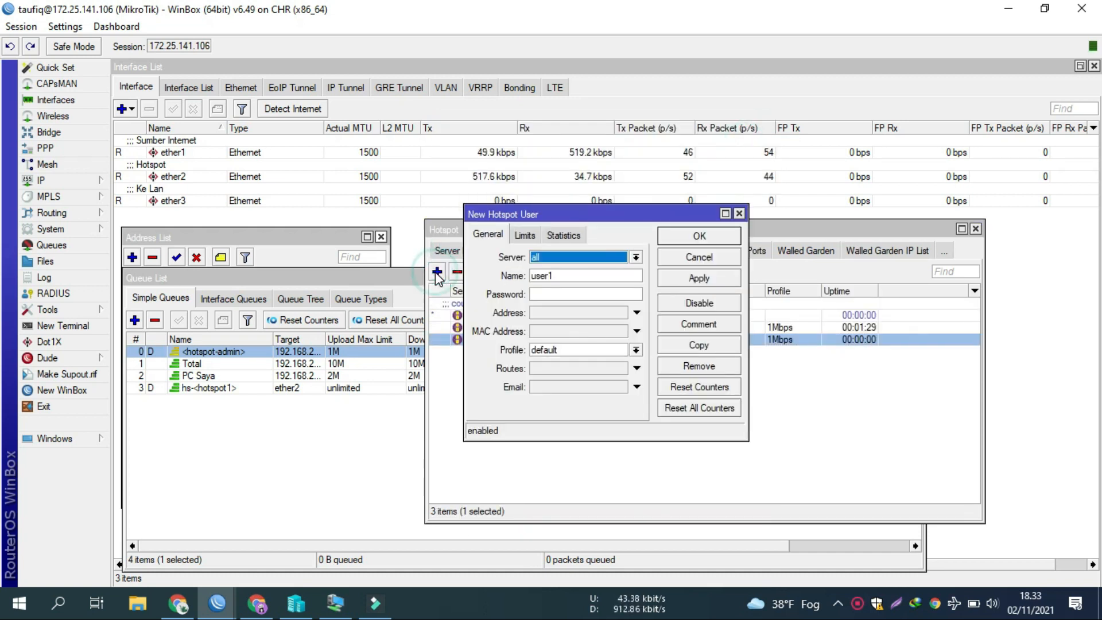
pyautogui.press('Tab')
pyautogui.write('reselle')
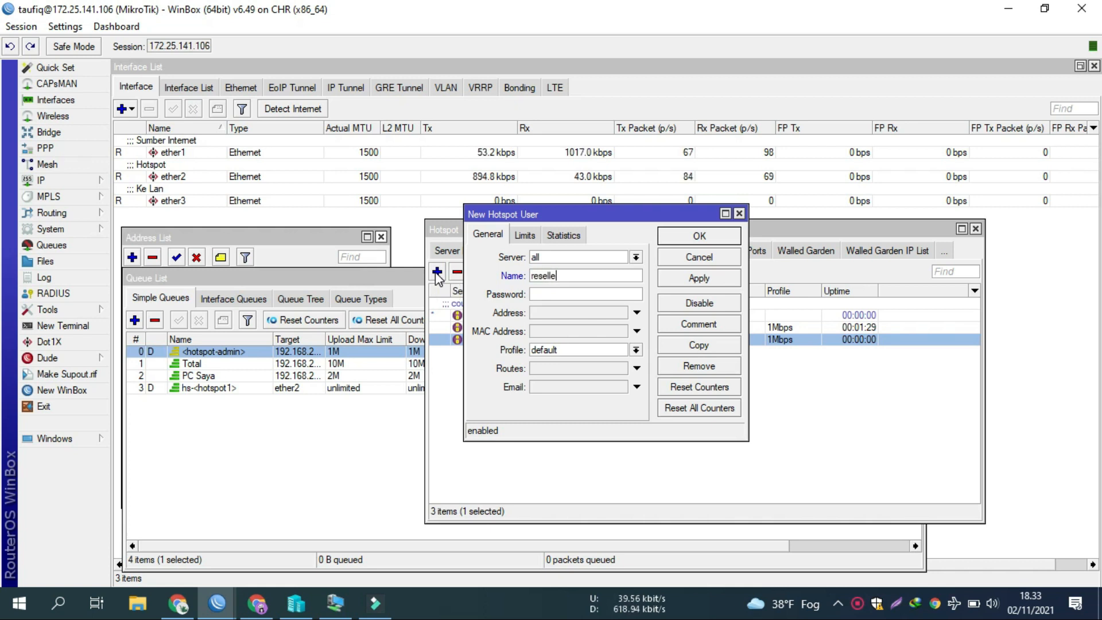
pyautogui.write('r1')
pyautogui.press('Tab')
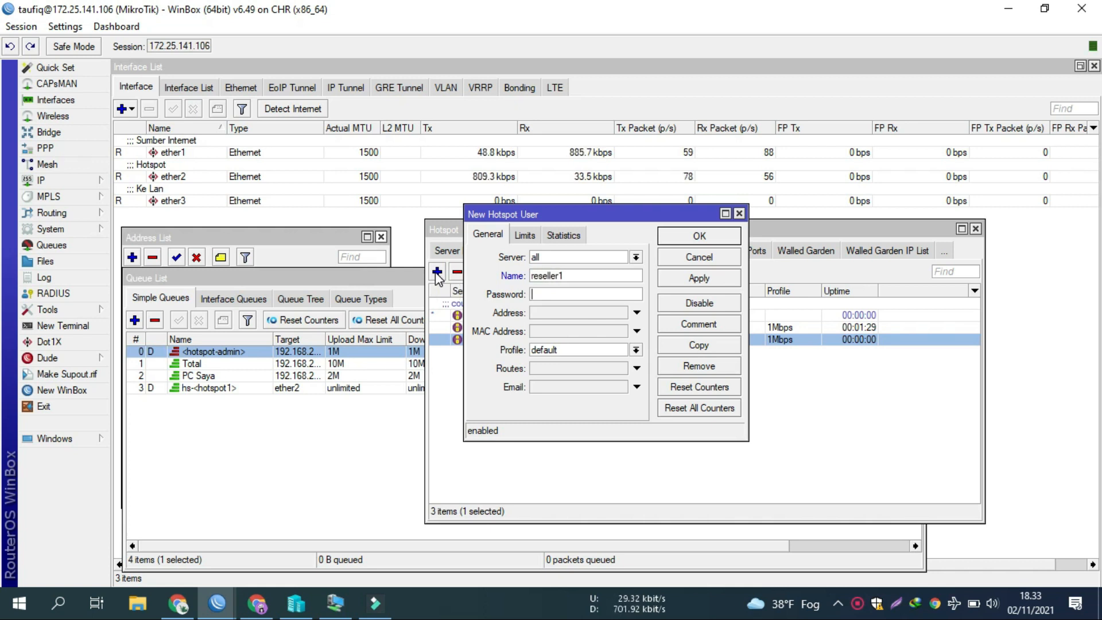
pyautogui.click(550, 350)
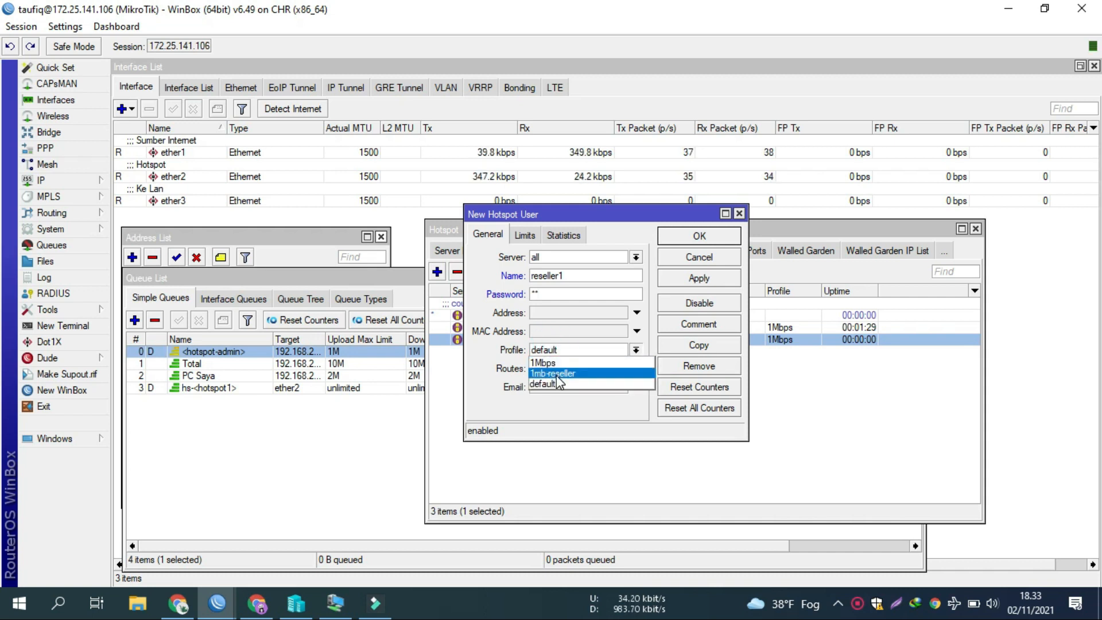
pyautogui.click(554, 373)
pyautogui.click(681, 279)
pyautogui.click(697, 235)
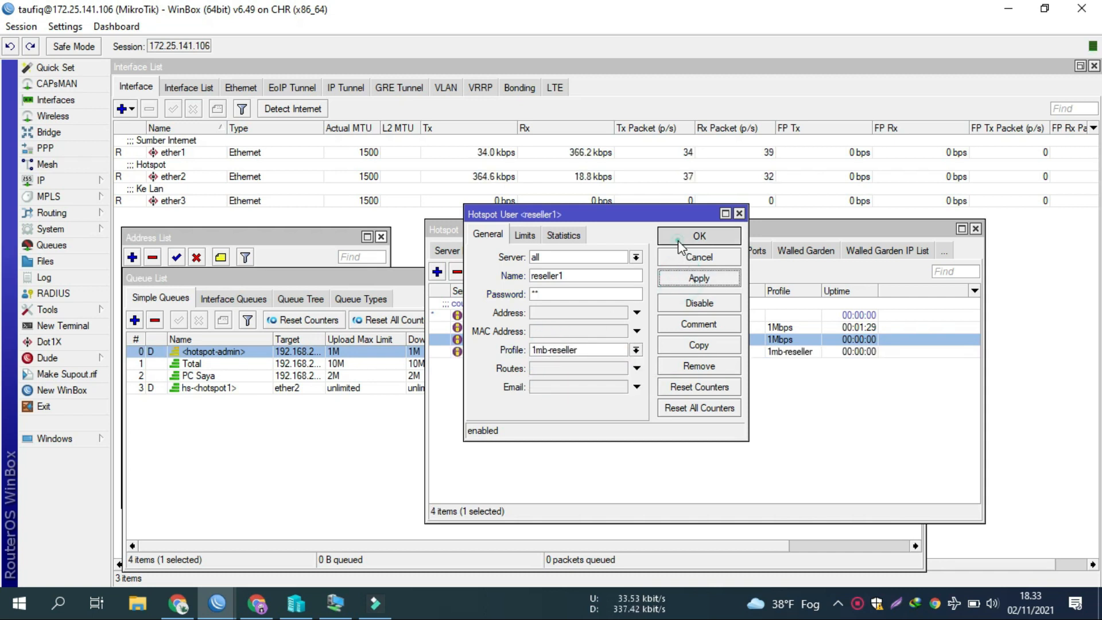
pyautogui.click(511, 353)
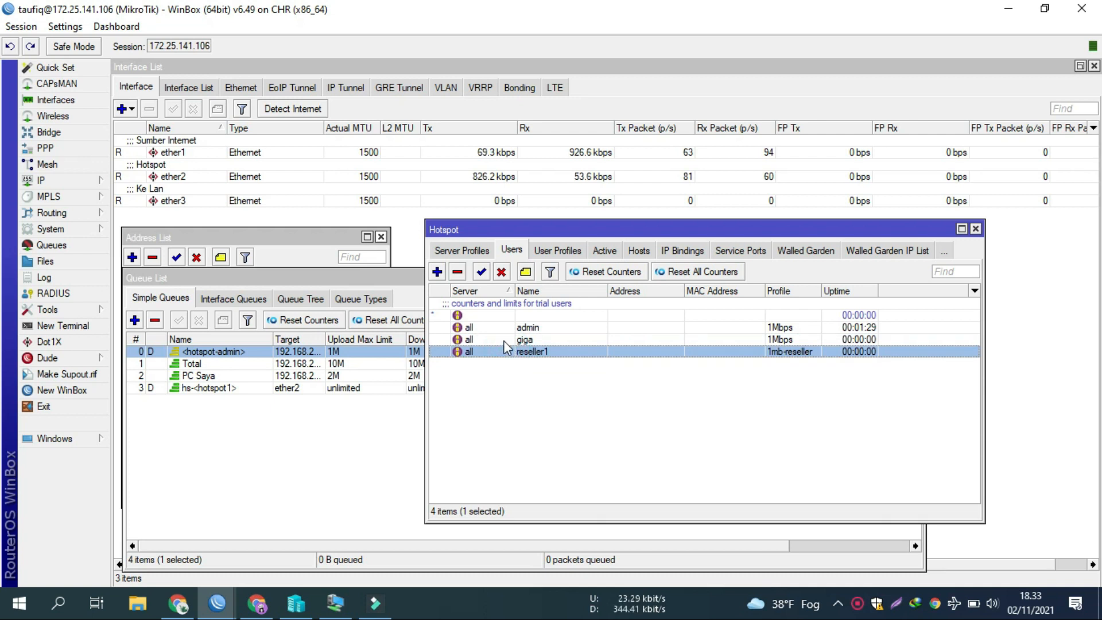
# Step: Compare the 1mb-reseller profile in User Profiles against the hotspot Users list
pyautogui.click(557, 251)
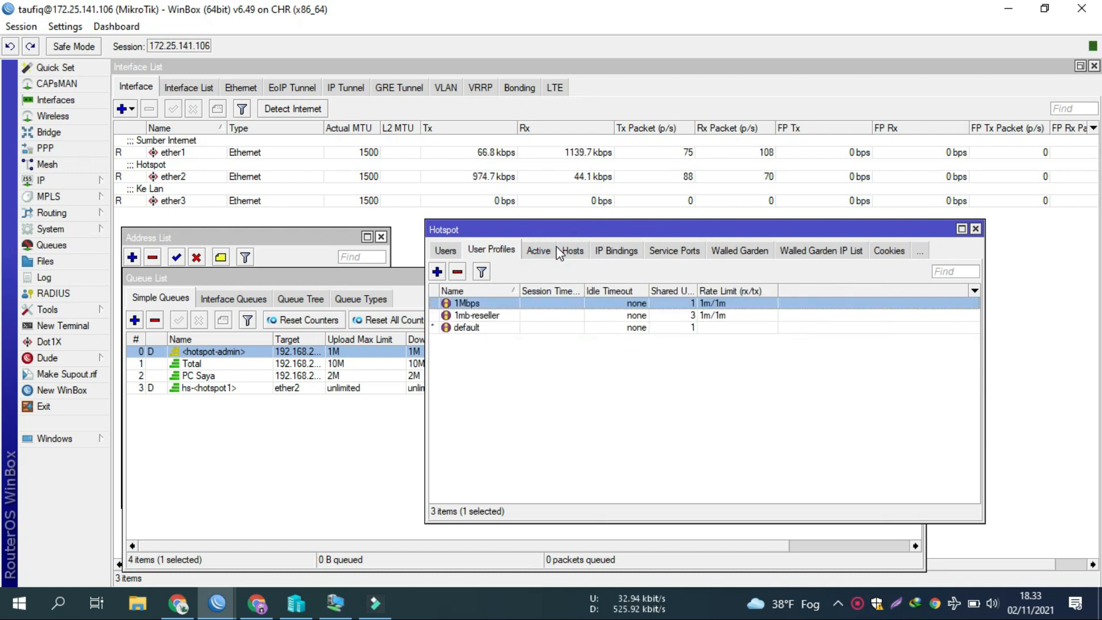
pyautogui.click(591, 316)
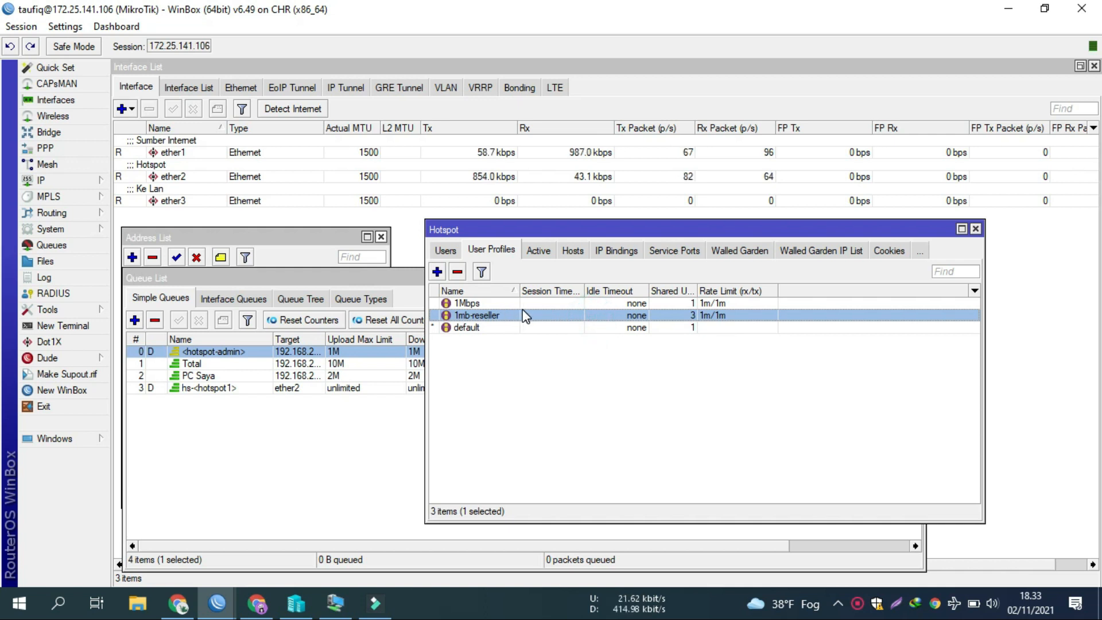
pyautogui.click(445, 251)
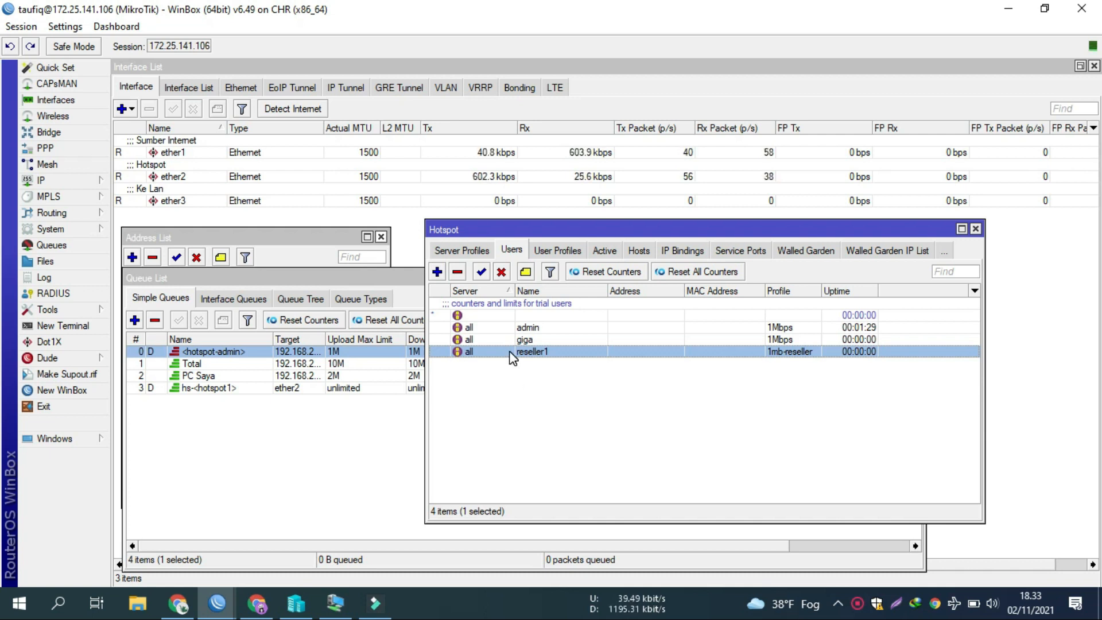
pyautogui.click(546, 252)
pyautogui.click(502, 320)
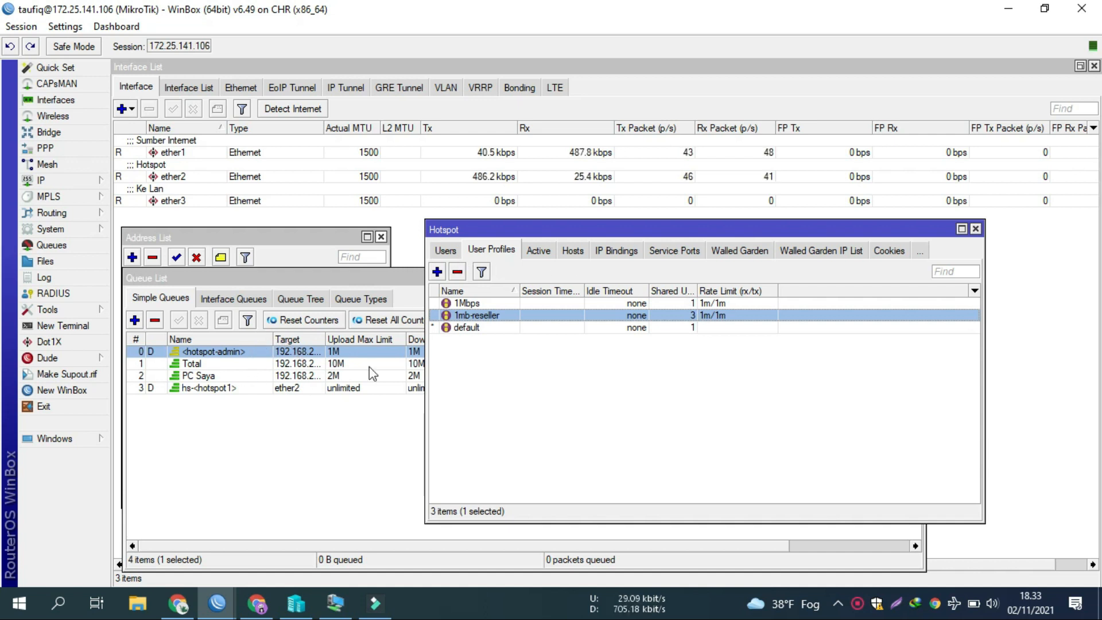
pyautogui.click(457, 243)
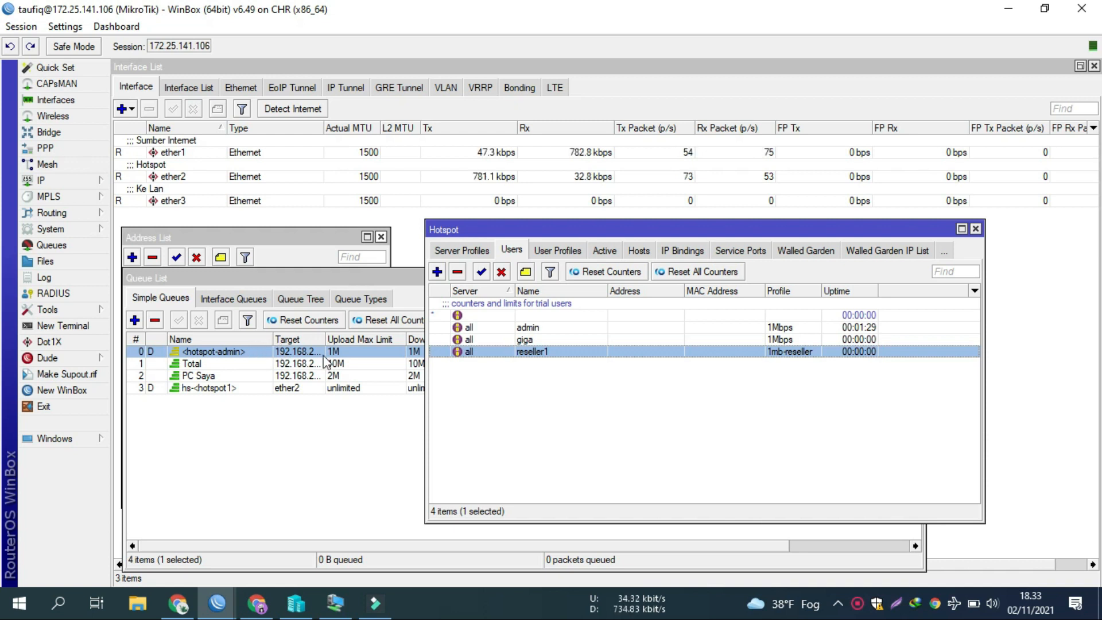
# Step: Check the Queue List, reposition the Hotspot window, then return to User Profiles
pyautogui.click(348, 351)
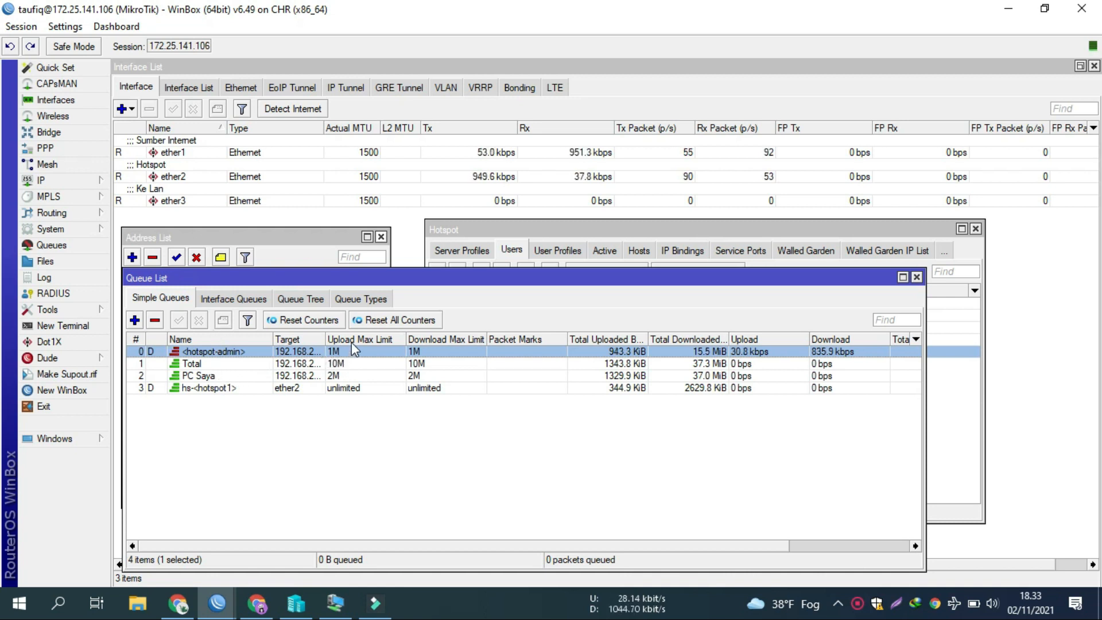
pyautogui.click(558, 229)
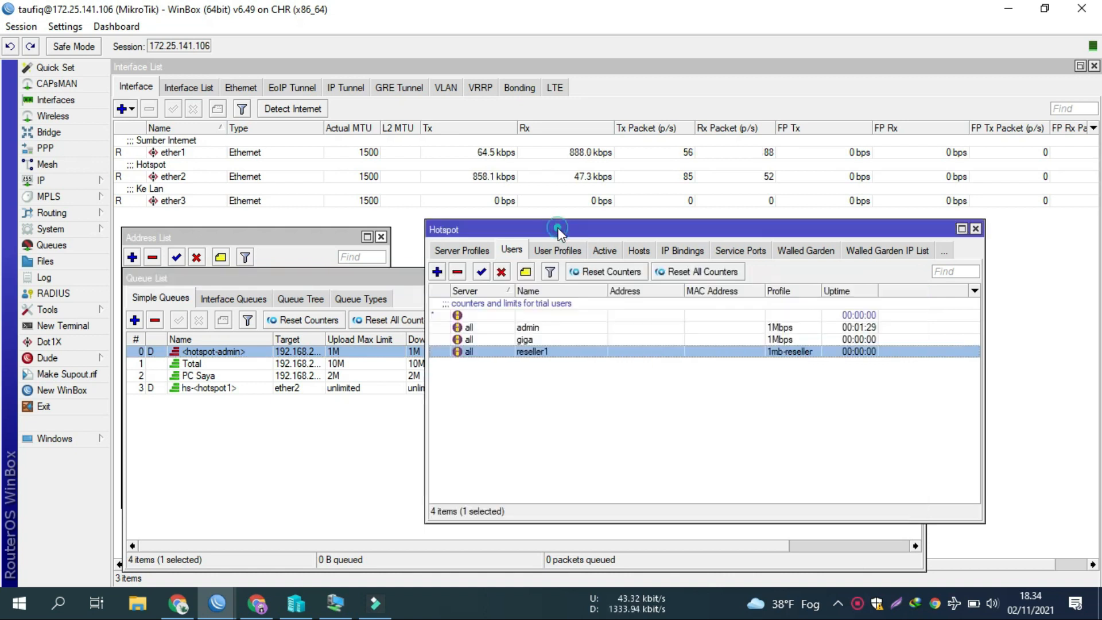
pyautogui.moveTo(556, 225); pyautogui.dragTo(576, 230)
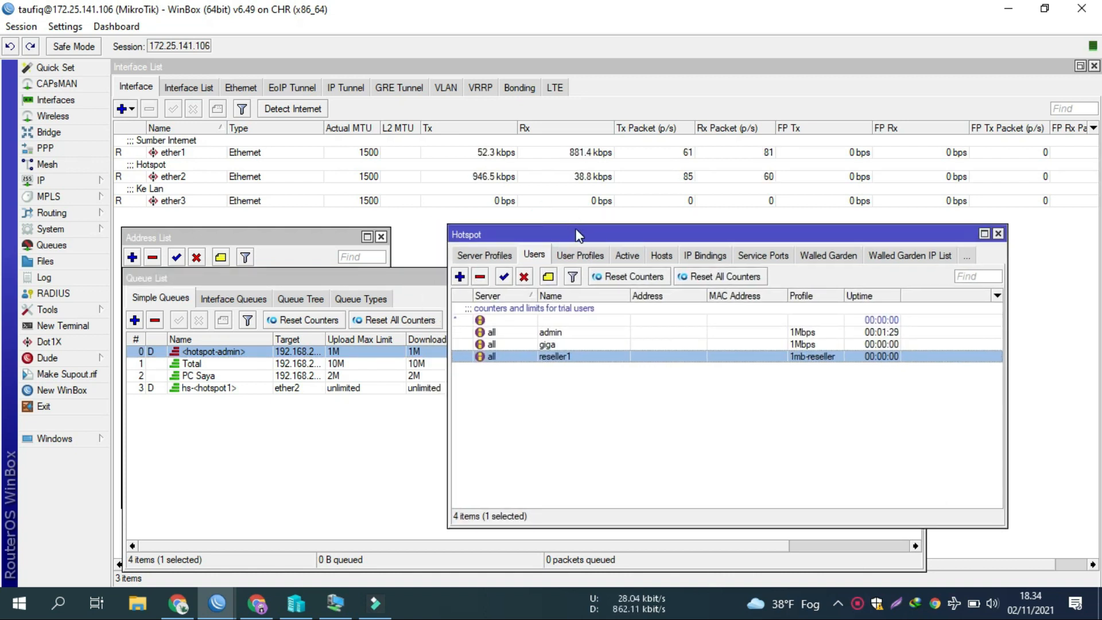
pyautogui.moveTo(576, 230); pyautogui.dragTo(586, 212)
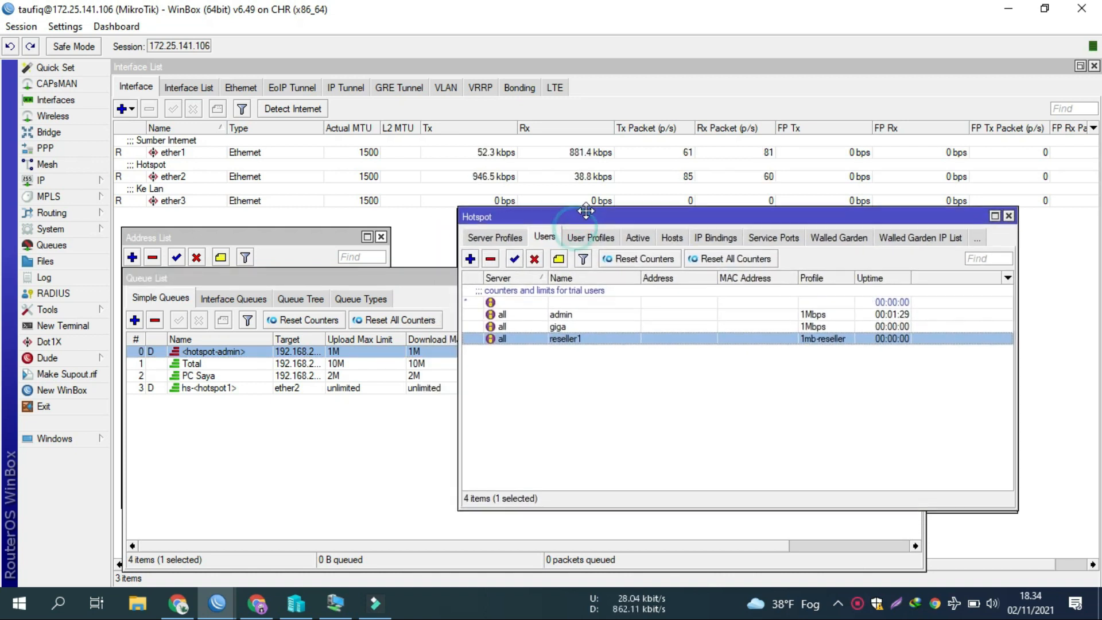
pyautogui.click(581, 338)
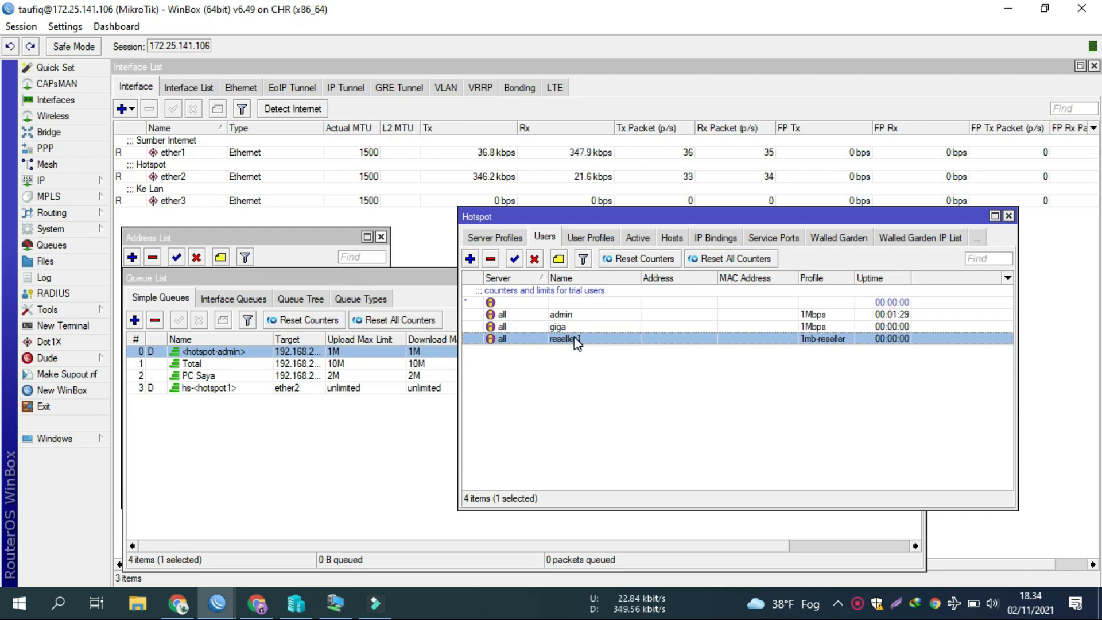
pyautogui.click(582, 236)
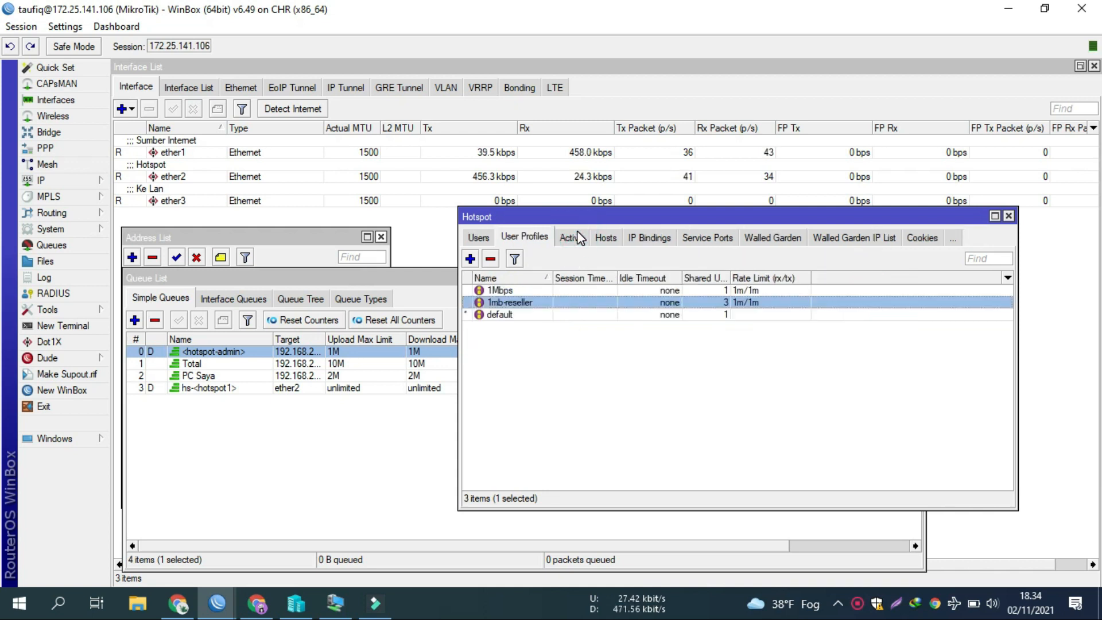
# Step: Open IP > Pool to see dhcp_pool0 and hs-pool-2, move it aside, and switch to Chrome
pyautogui.click(61, 182)
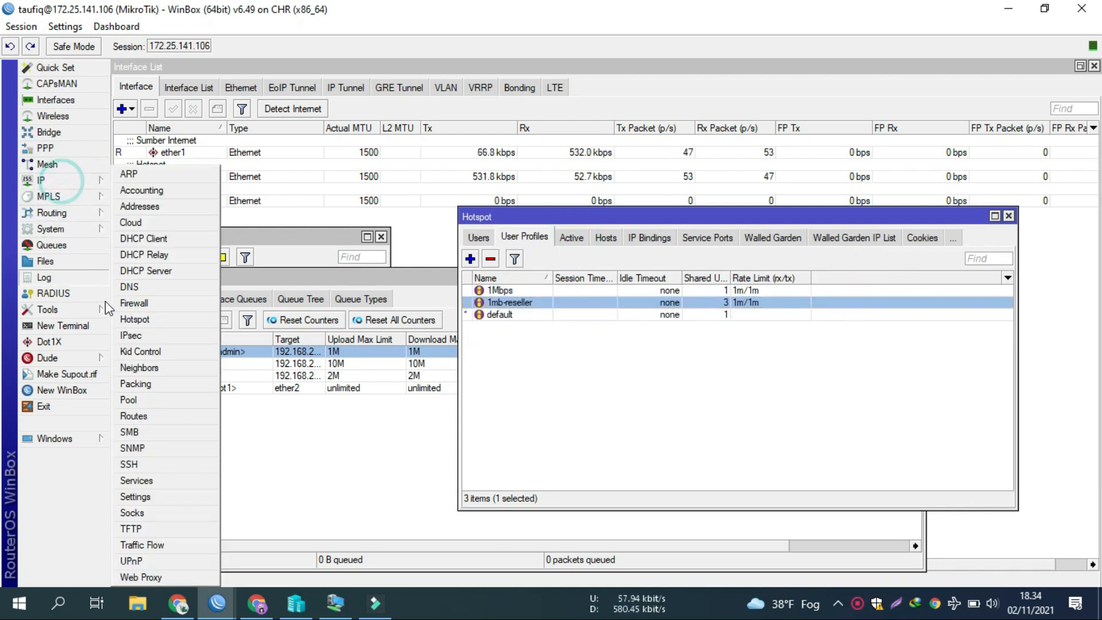
pyautogui.click(130, 400)
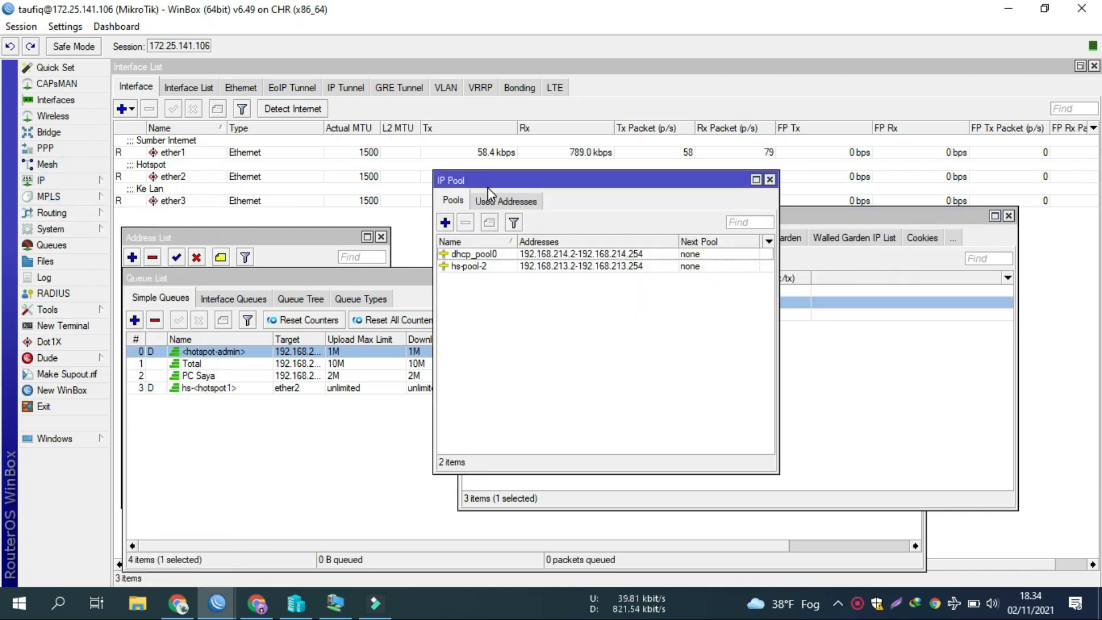
pyautogui.moveTo(488, 187); pyautogui.dragTo(203, 231)
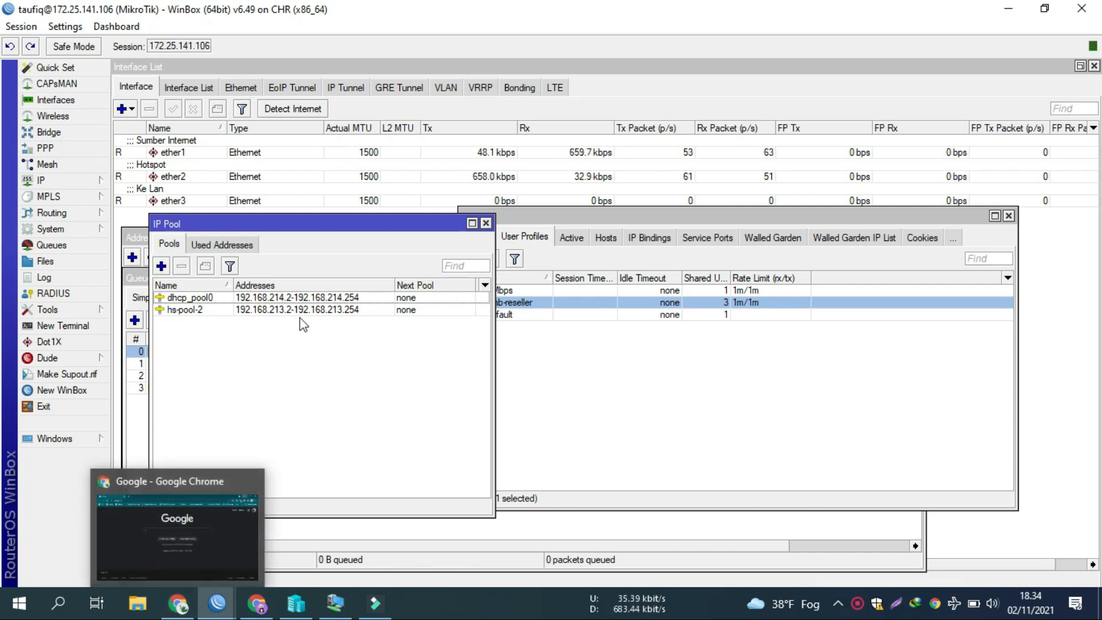
pyautogui.click(178, 603)
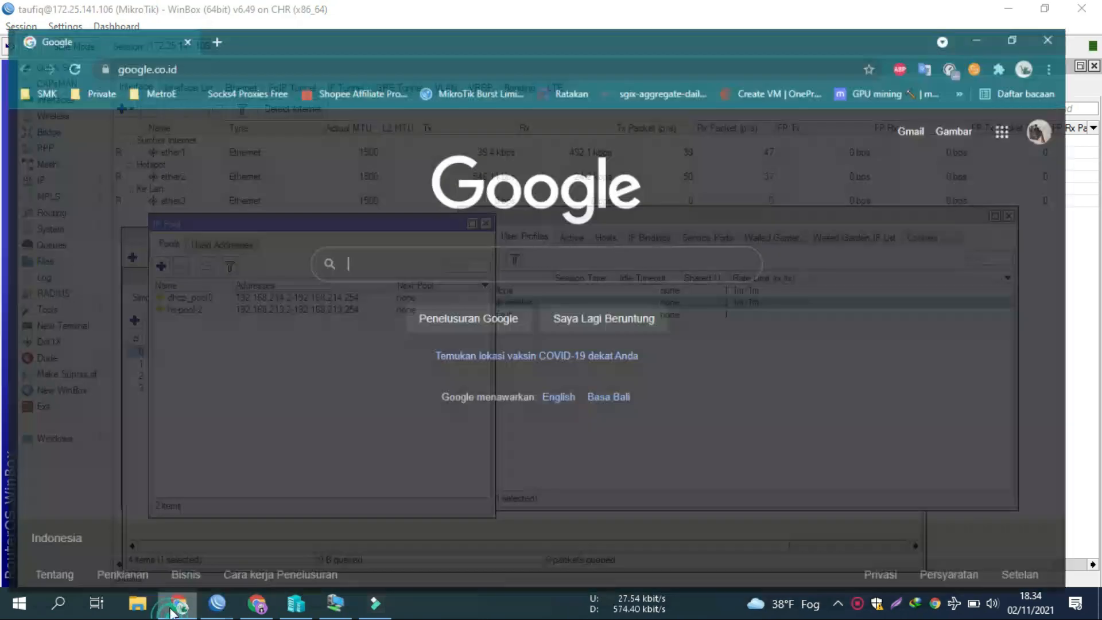
# Step: Open the jodies.de IP calculator page and scroll to its form
pyautogui.click(254, 36)
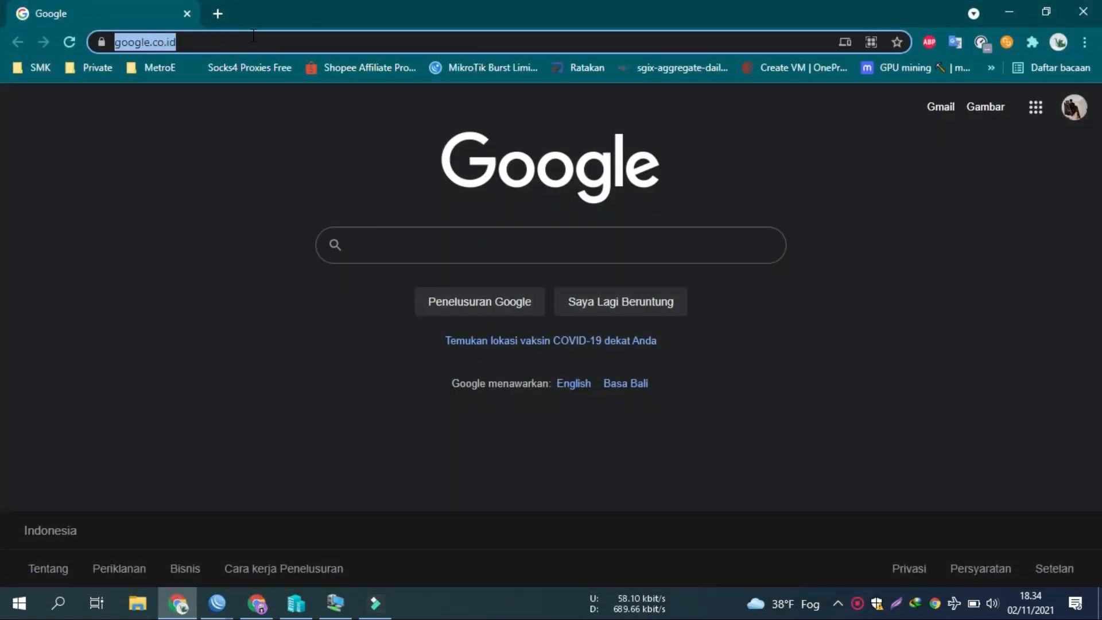
pyautogui.write('ipinfo.io')
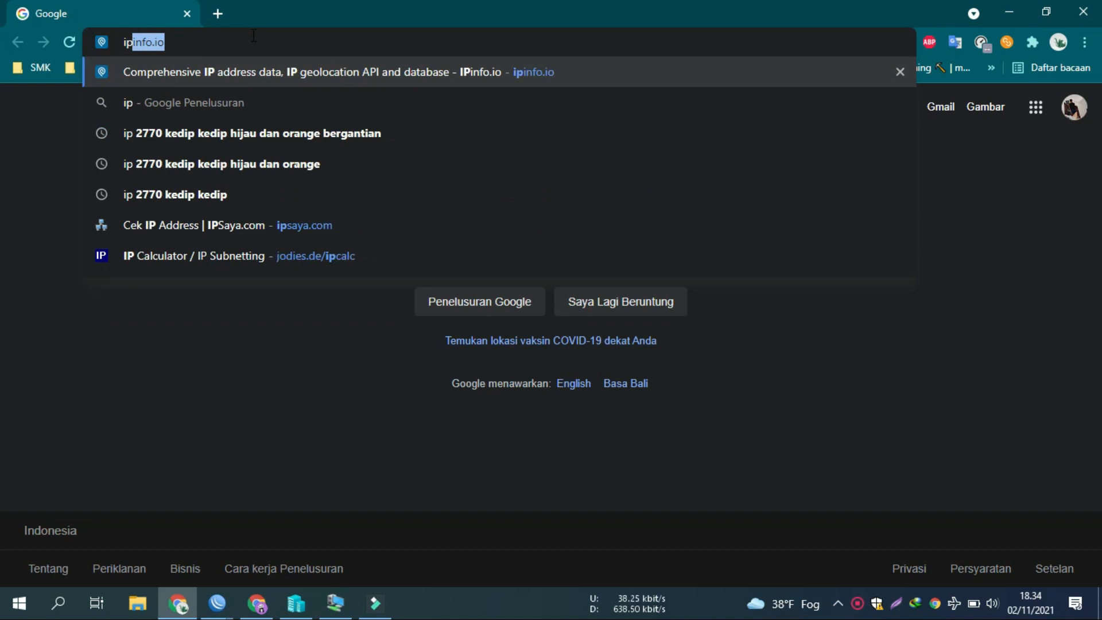
pyautogui.click(291, 245)
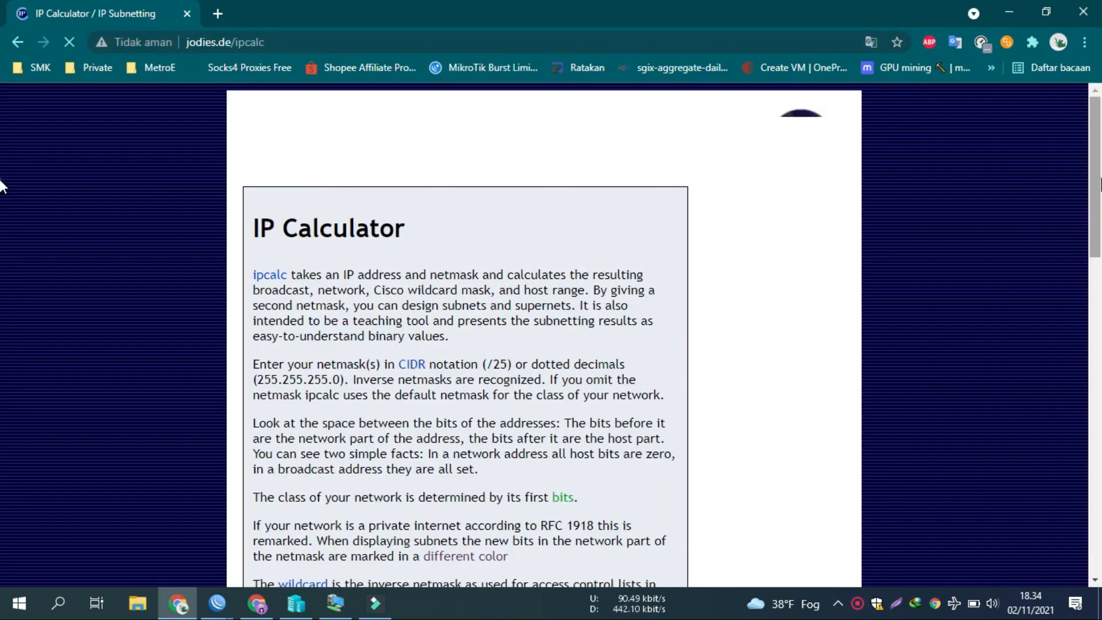
pyautogui.moveTo(1097, 178); pyautogui.dragTo(1097, 387)
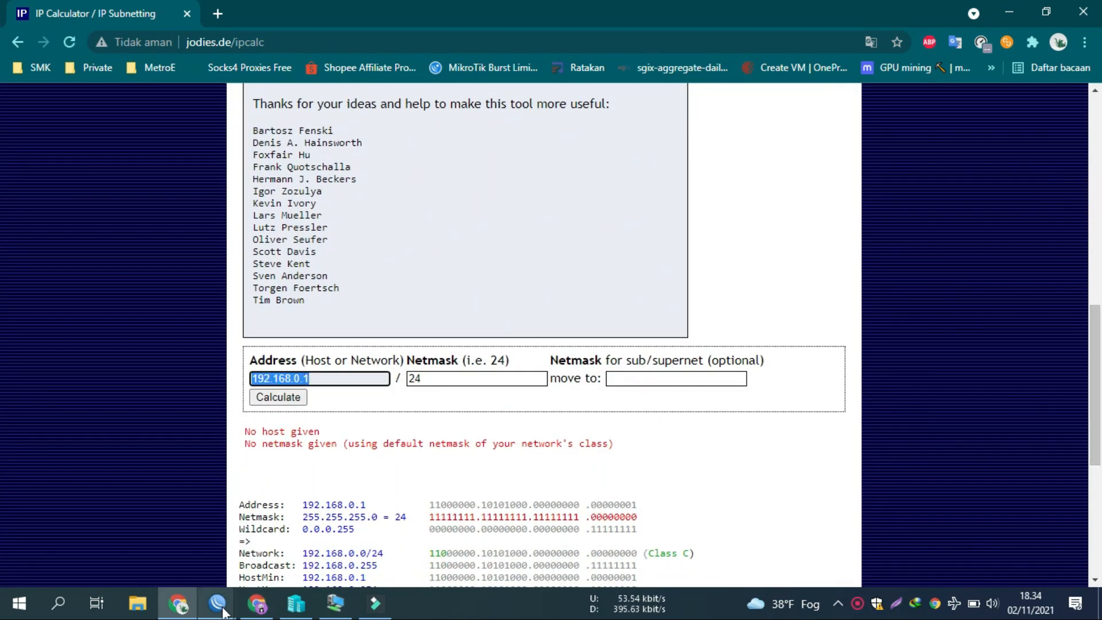
# Step: Calculate the subnet for 192.168.213.254 with a /31 netmask
pyautogui.write('192.168.')
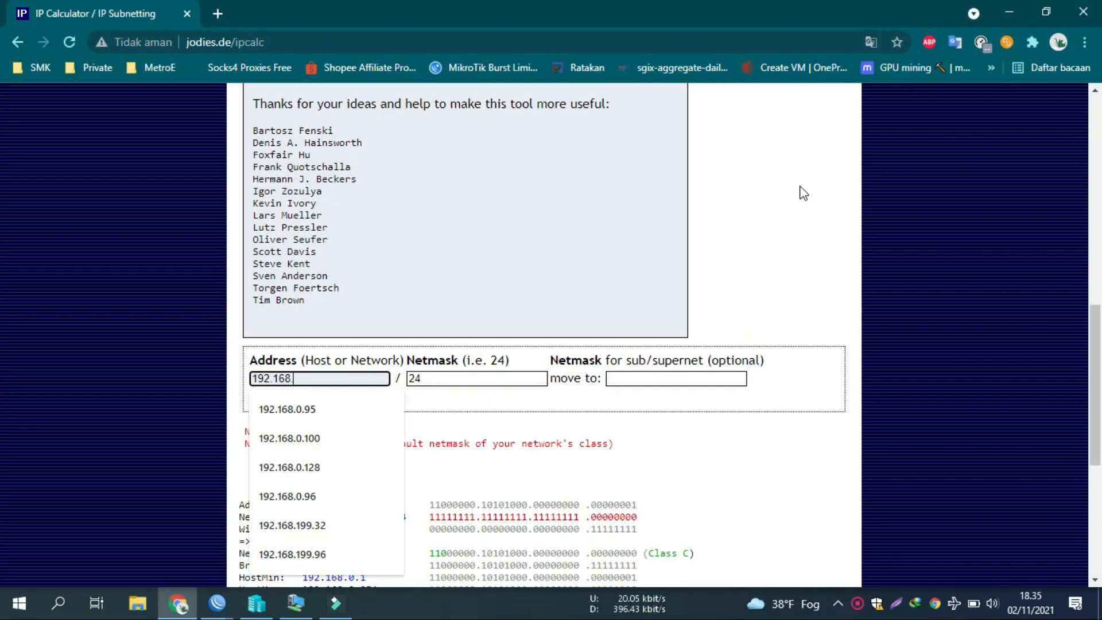
pyautogui.write('213')
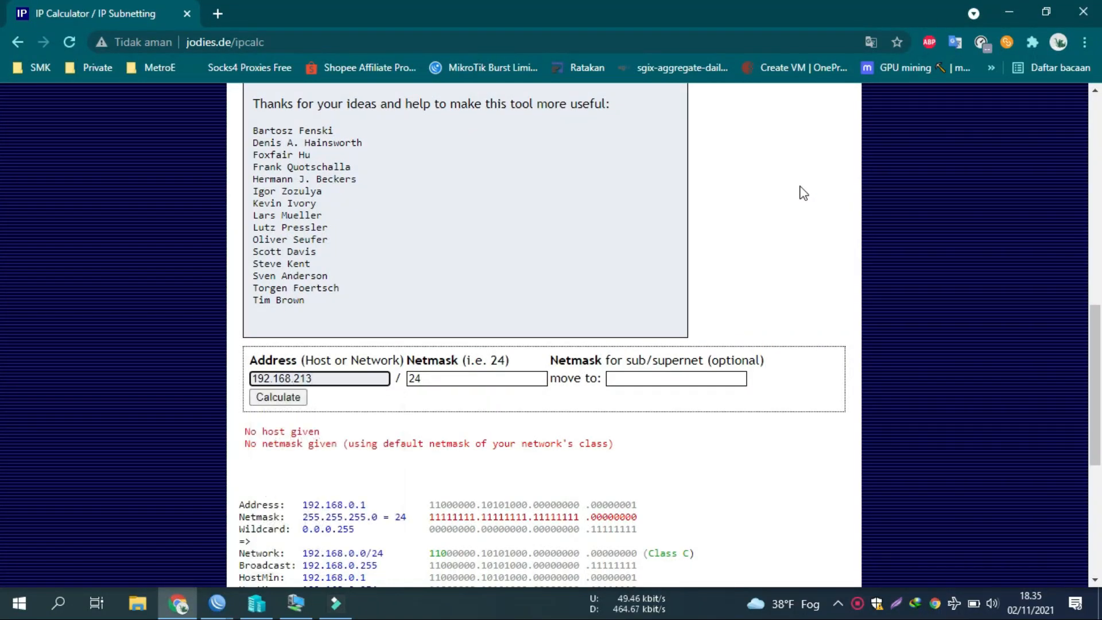
pyautogui.write('.2')
pyautogui.press('BackSpace')
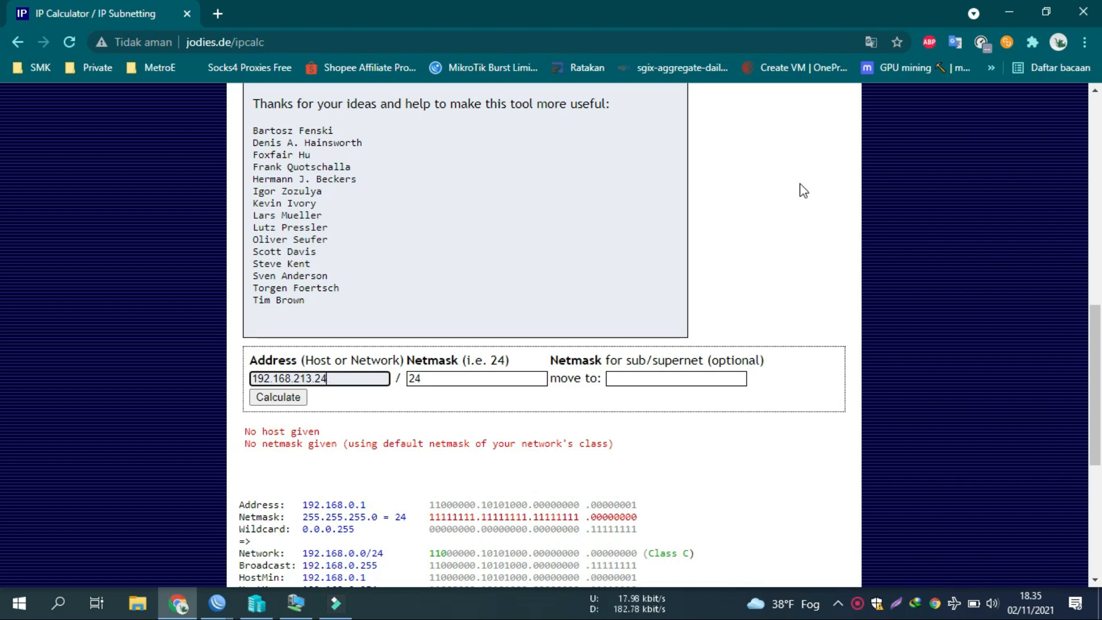
pyautogui.click(417, 379)
pyautogui.doubleClick(418, 379)
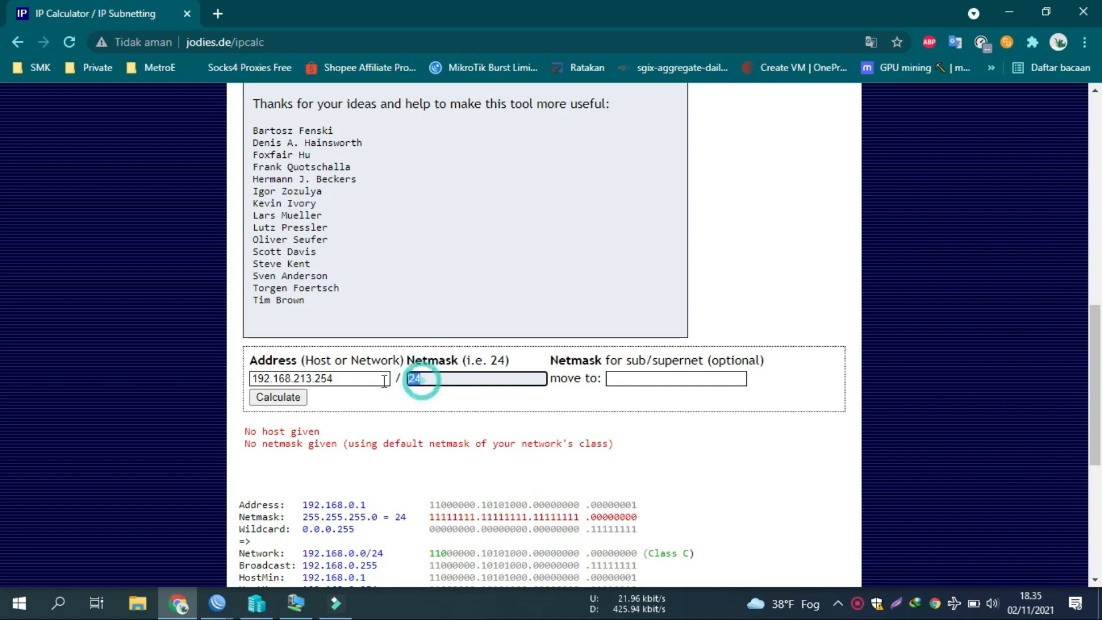
pyautogui.write('31')
pyautogui.click(302, 397)
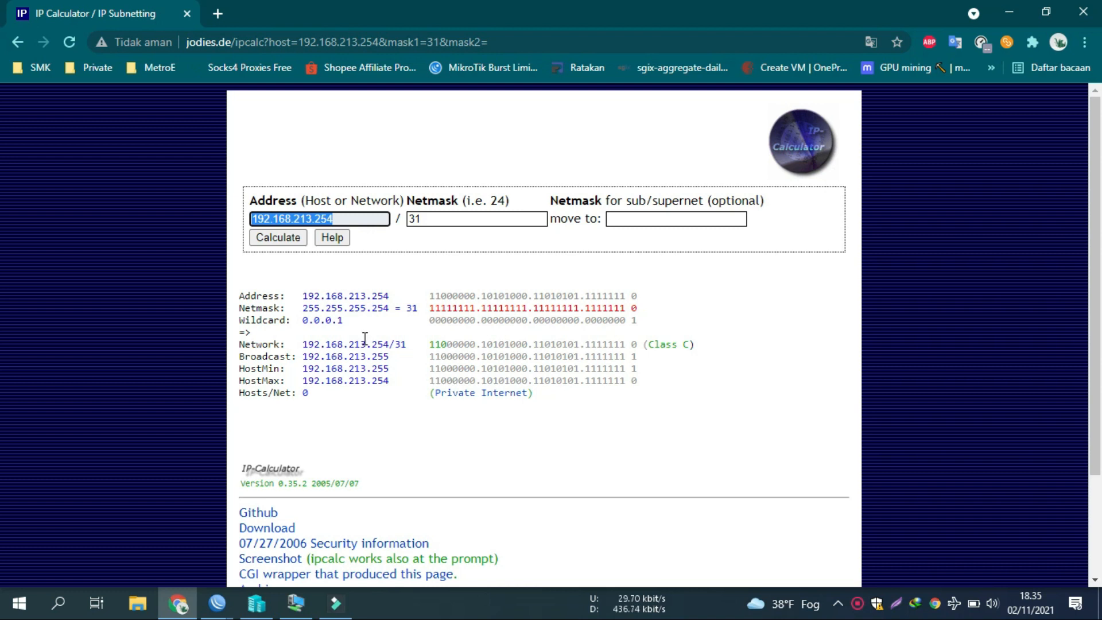
# Step: Read the host range, recalculating with a /30 then a /31 netmask
pyautogui.doubleClick(383, 373)
pyautogui.moveTo(408, 384); pyautogui.dragTo(326, 384)
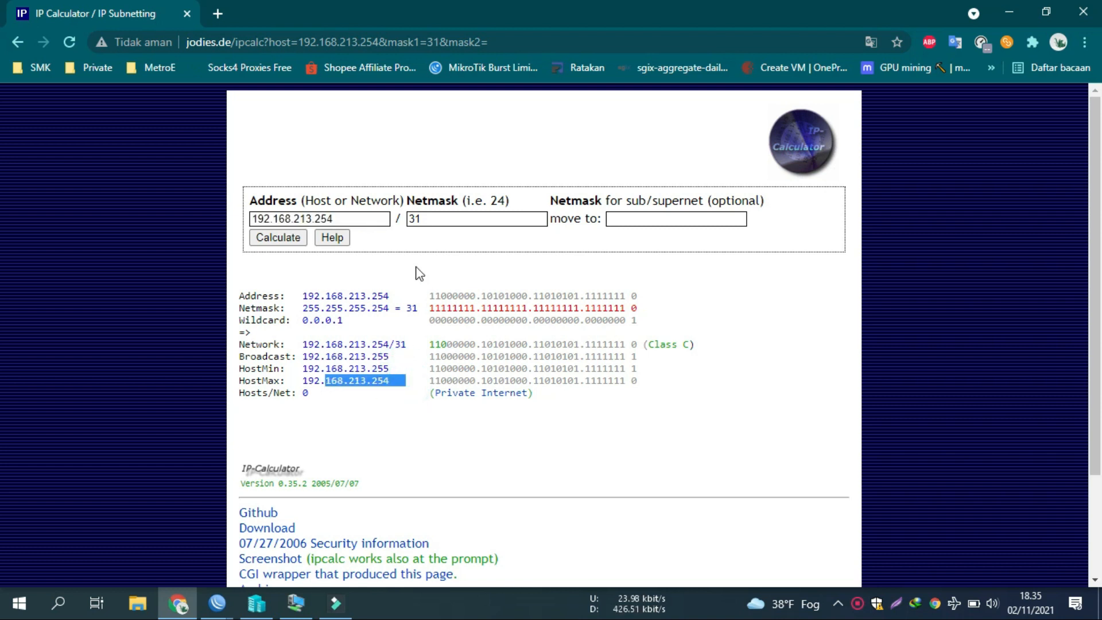
pyautogui.doubleClick(444, 222)
pyautogui.press('BackSpace')
pyautogui.press('Down')
pyautogui.press('Return')
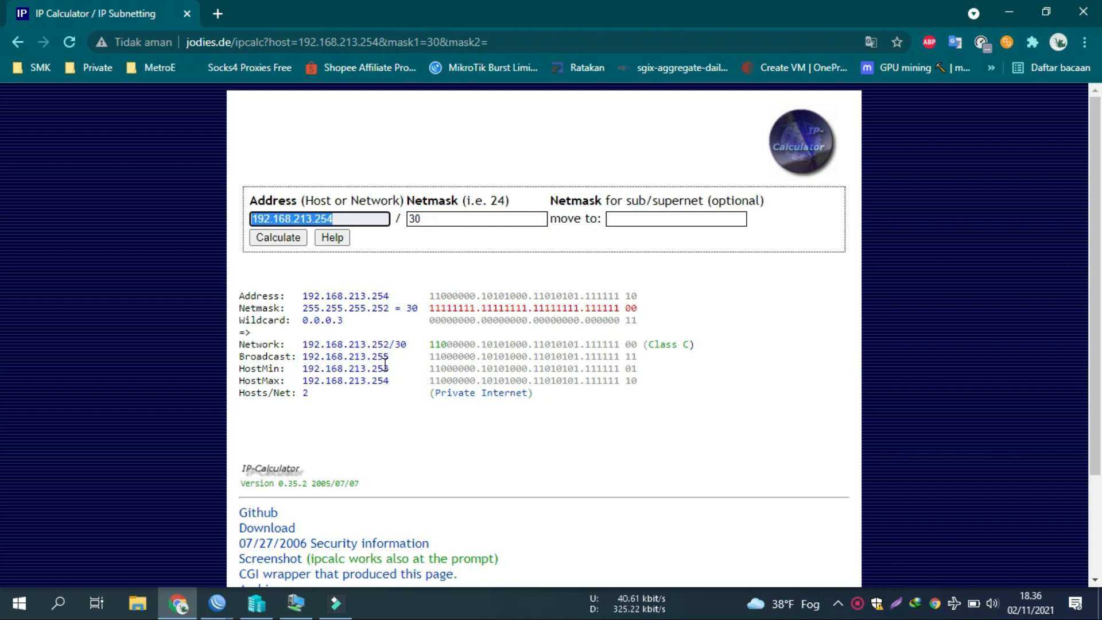
pyautogui.moveTo(402, 370); pyautogui.dragTo(373, 369)
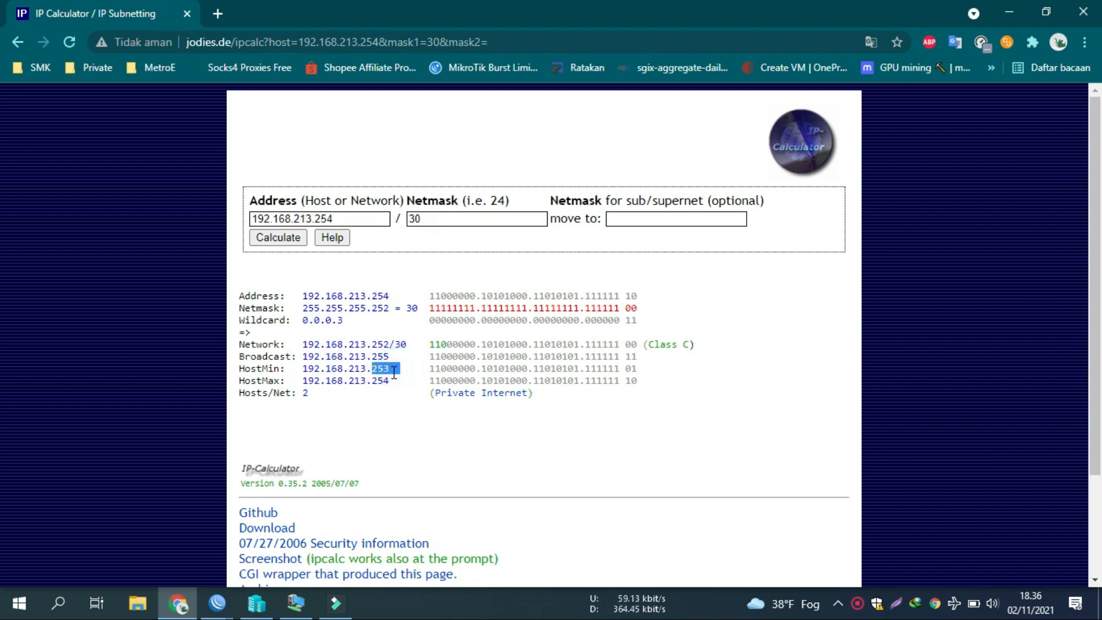
pyautogui.click(436, 217)
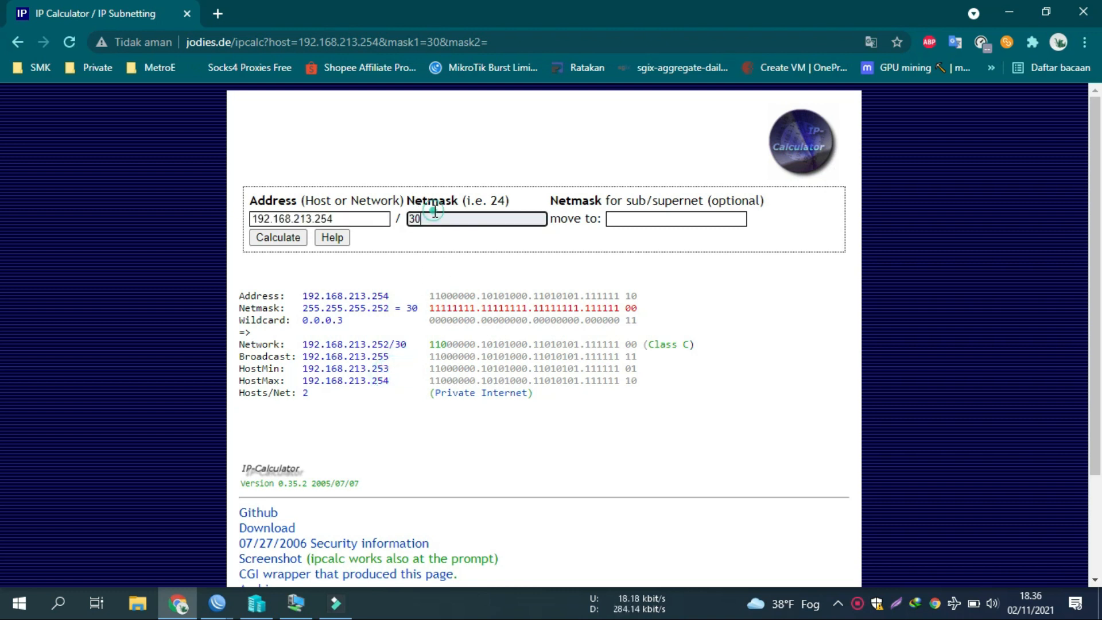
pyautogui.press('BackSpace')
pyautogui.write('1')
pyautogui.press('Return')
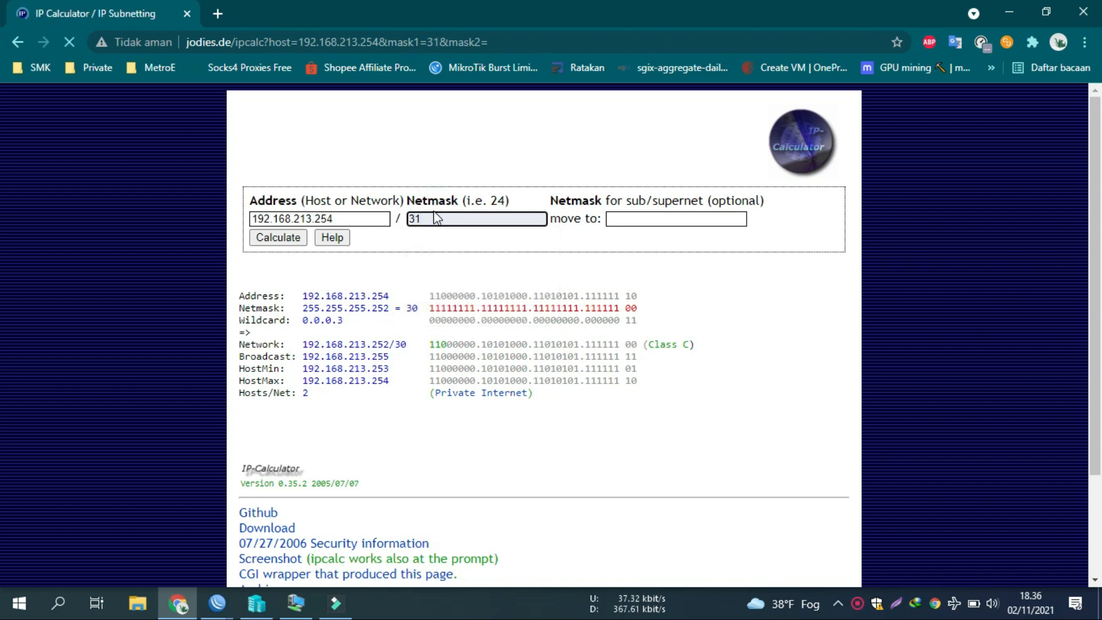
pyautogui.click(394, 368)
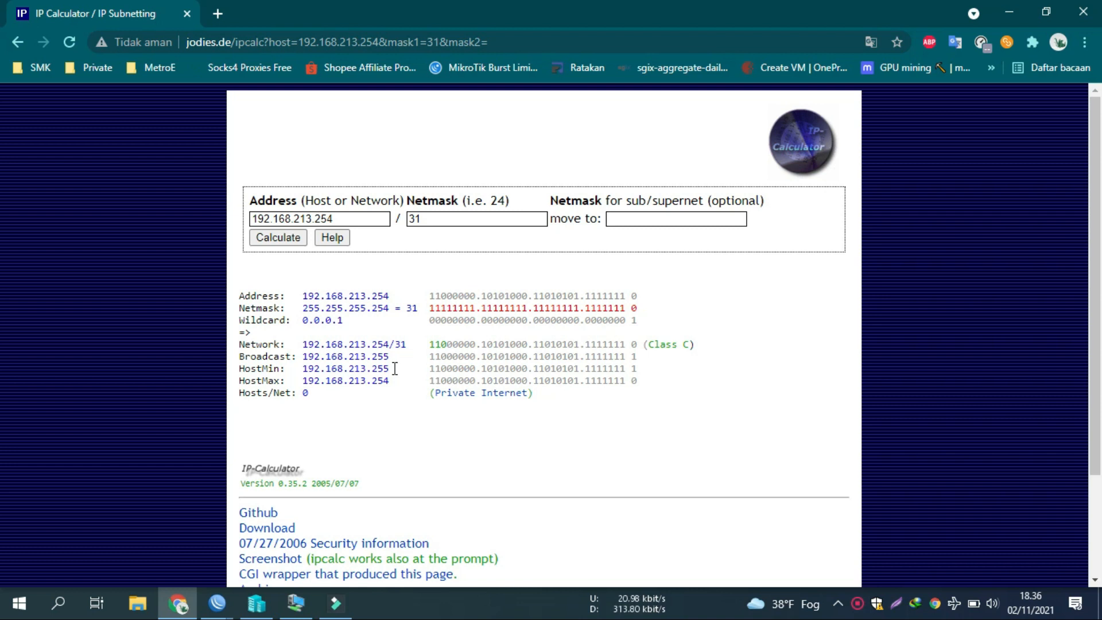
# Step: Recalculate the subnet with a /30, then a /29 netmask
pyautogui.doubleClick(431, 215)
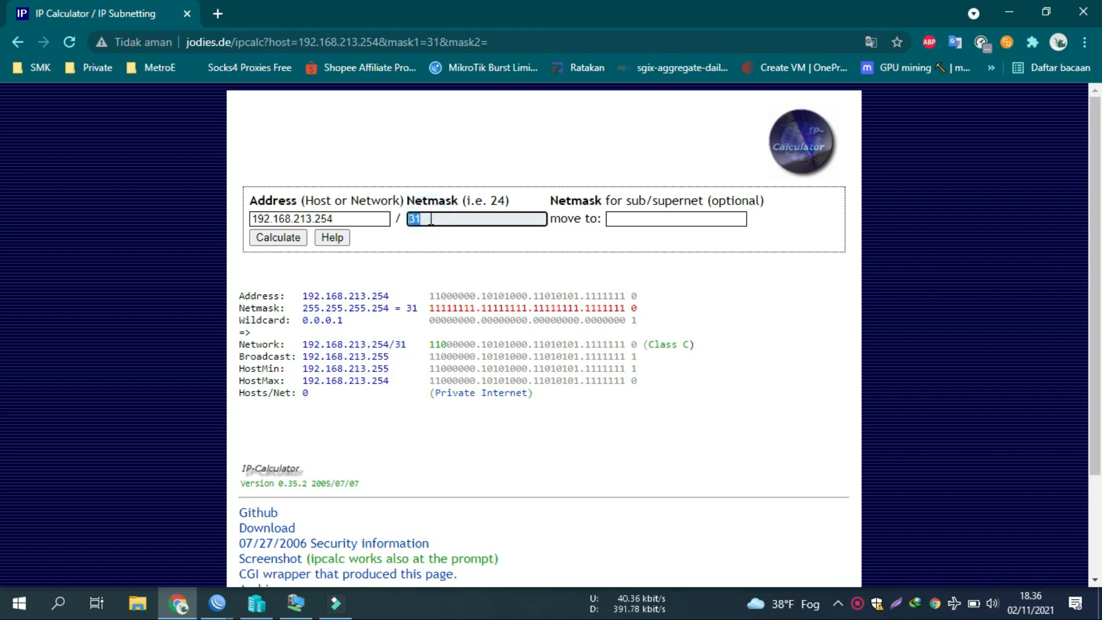
pyautogui.write('30')
pyautogui.press('Return')
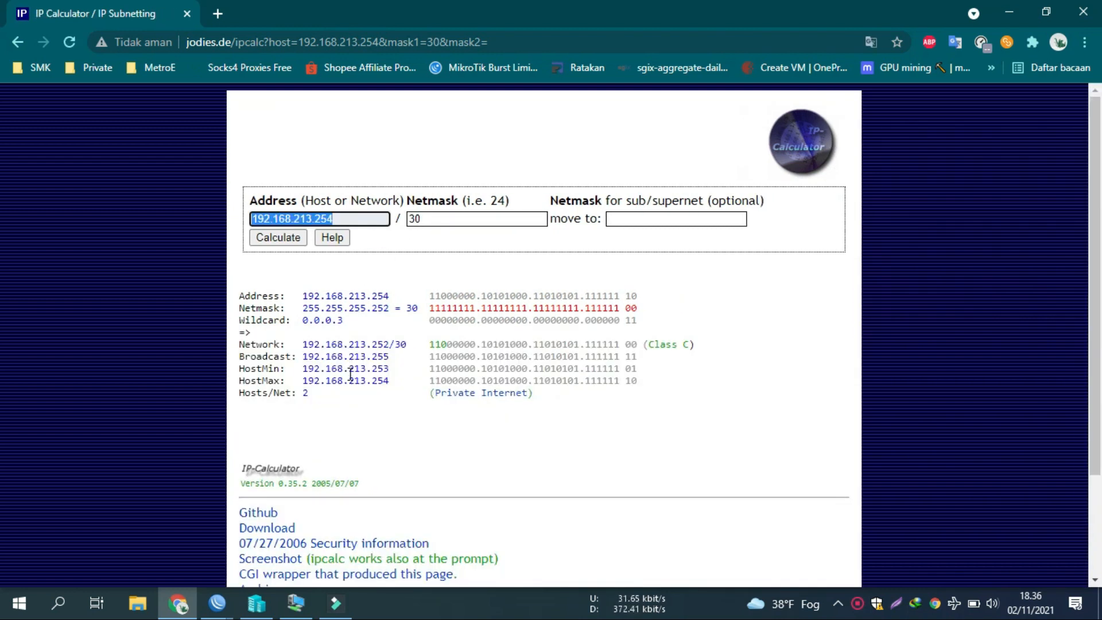
pyautogui.click(396, 369)
pyautogui.doubleClick(444, 224)
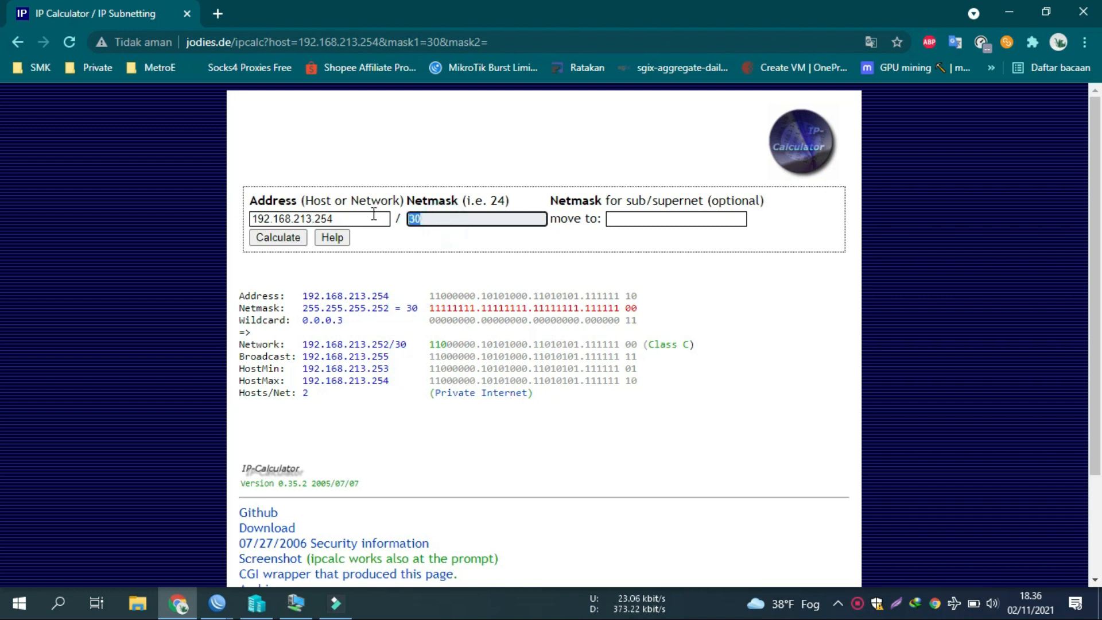
pyautogui.write('29')
pyautogui.press('Return')
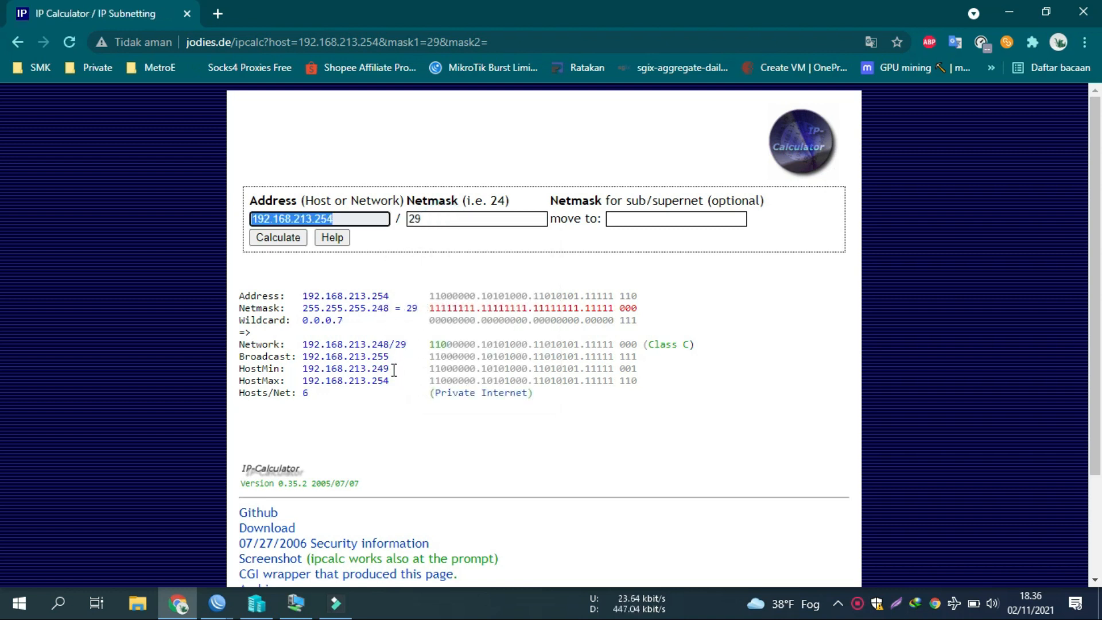
# Step: Note the /29 result: network 192.168.213.248, 6 hosts from .249; return to WinBox
pyautogui.moveTo(384, 369); pyautogui.dragTo(390, 370)
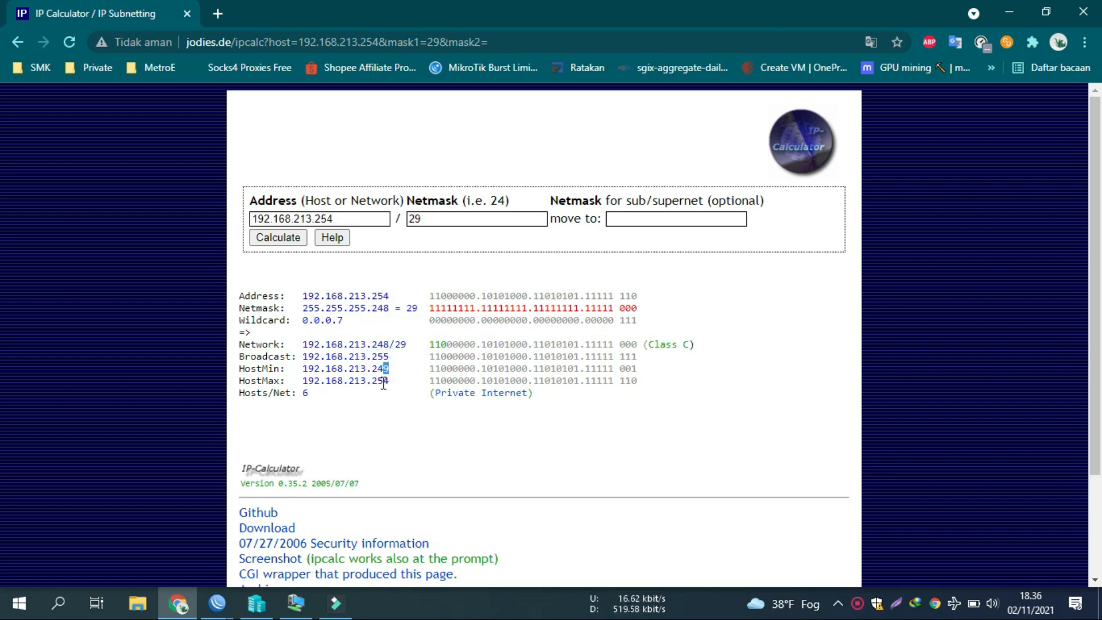
pyautogui.click(381, 389)
pyautogui.moveTo(323, 393); pyautogui.dragTo(279, 392)
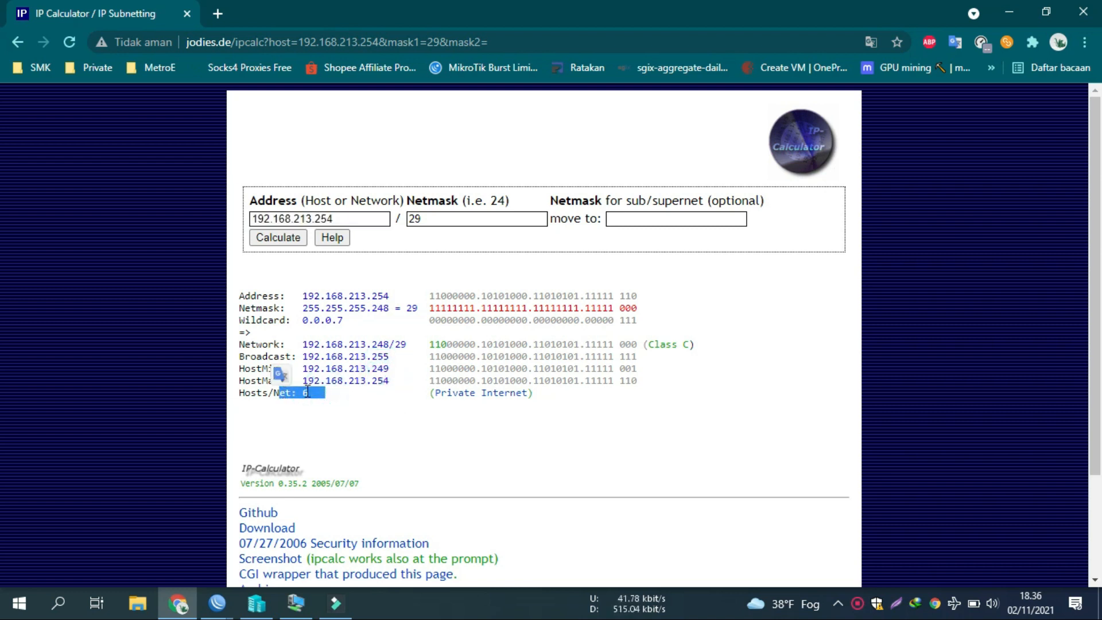
pyautogui.click(306, 394)
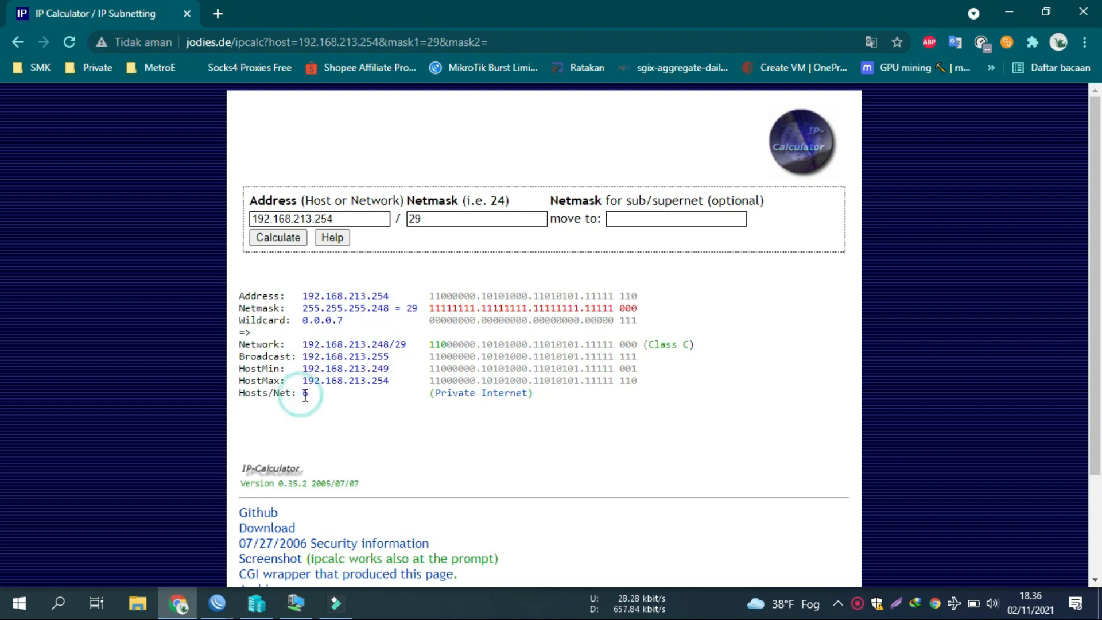
pyautogui.moveTo(302, 393); pyautogui.dragTo(310, 395)
pyautogui.moveTo(415, 345); pyautogui.dragTo(313, 349)
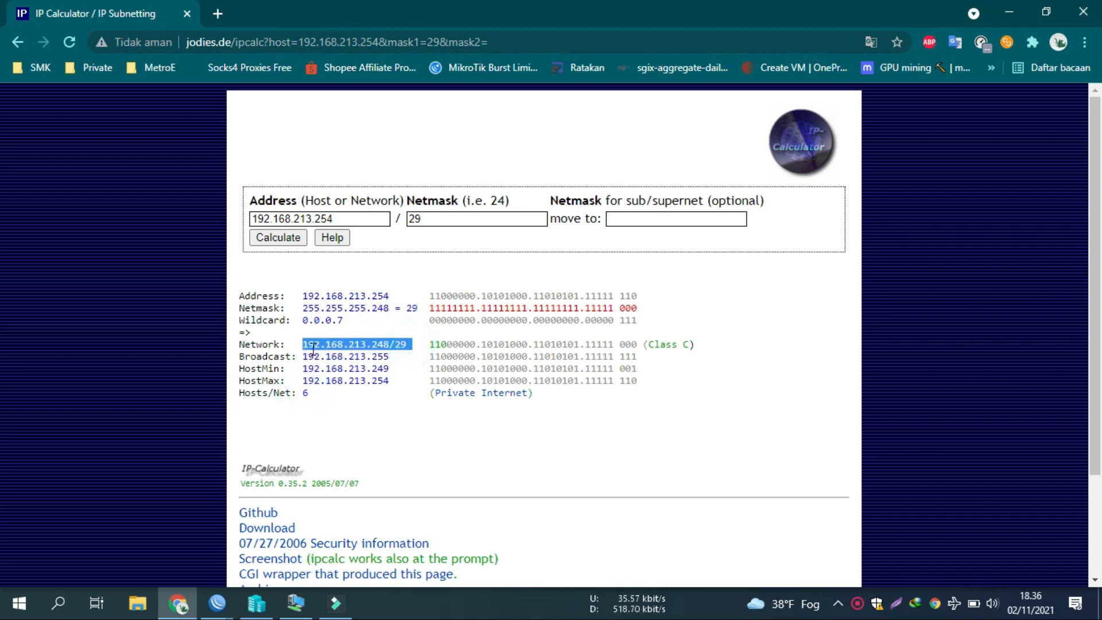
pyautogui.moveTo(400, 370); pyautogui.dragTo(364, 373)
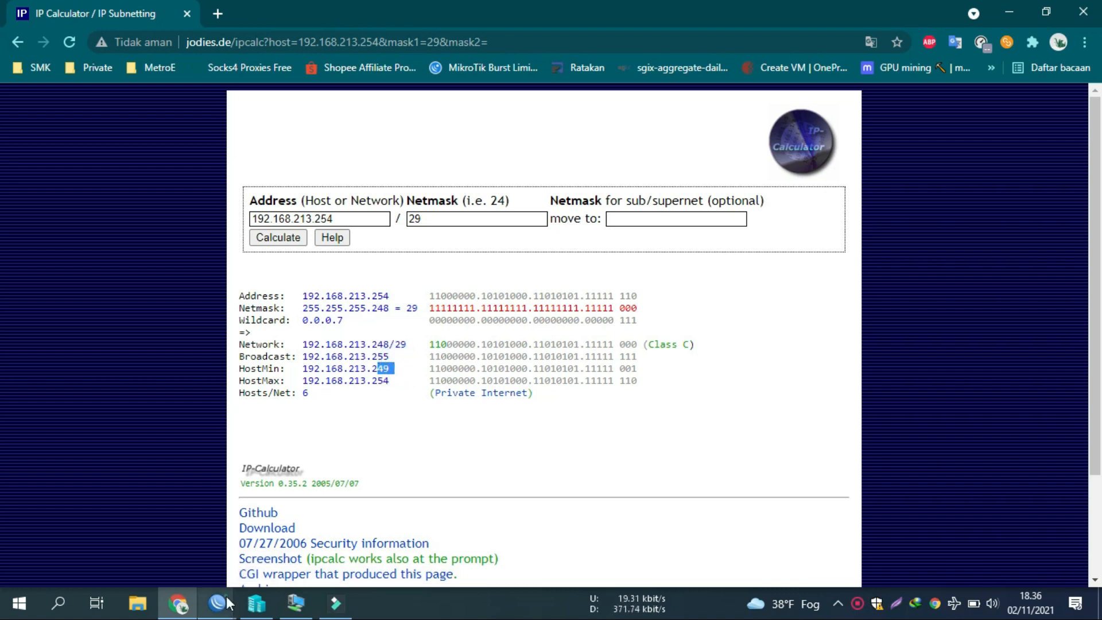
pyautogui.moveTo(217, 603)
pyautogui.click(290, 542)
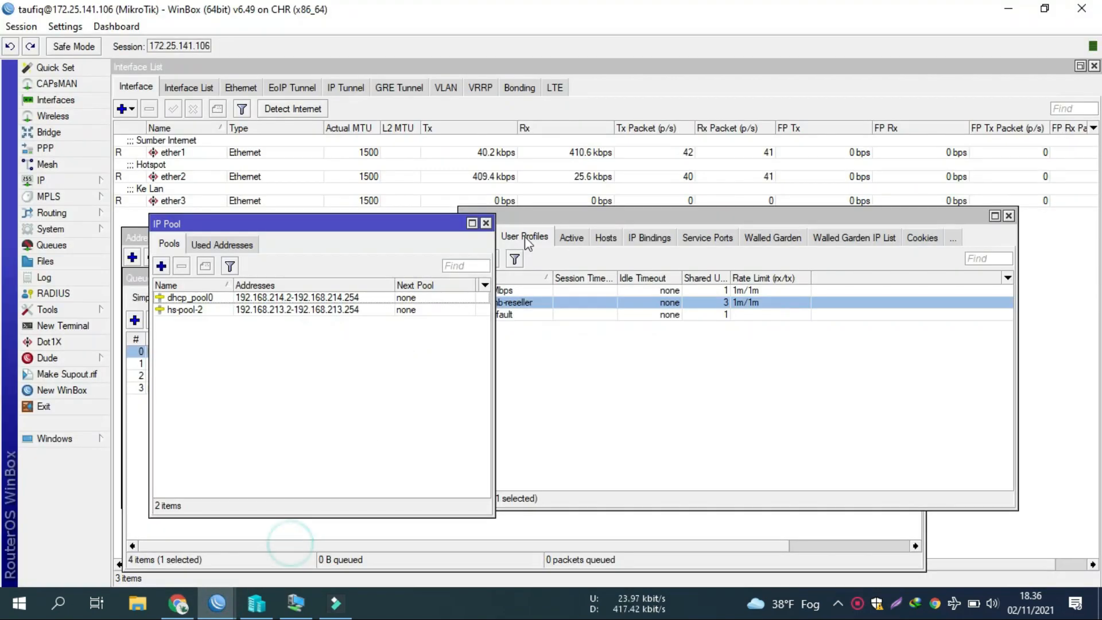
# Step: Start a new IP pool named poll-reseller1mb and enter its address range
pyautogui.click(162, 266)
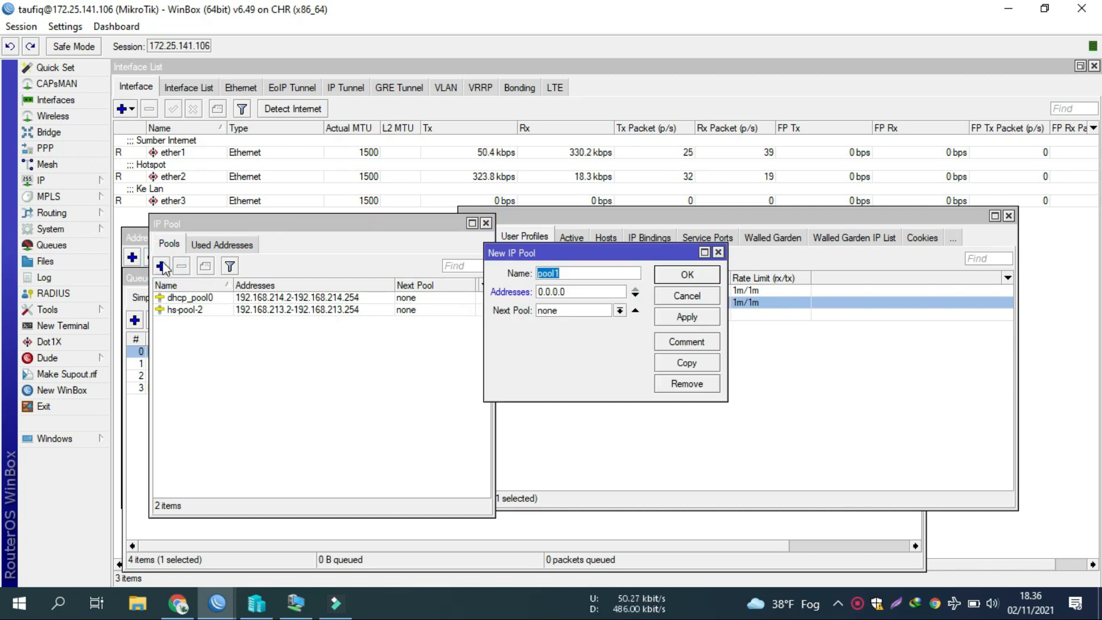
pyautogui.write('pool')
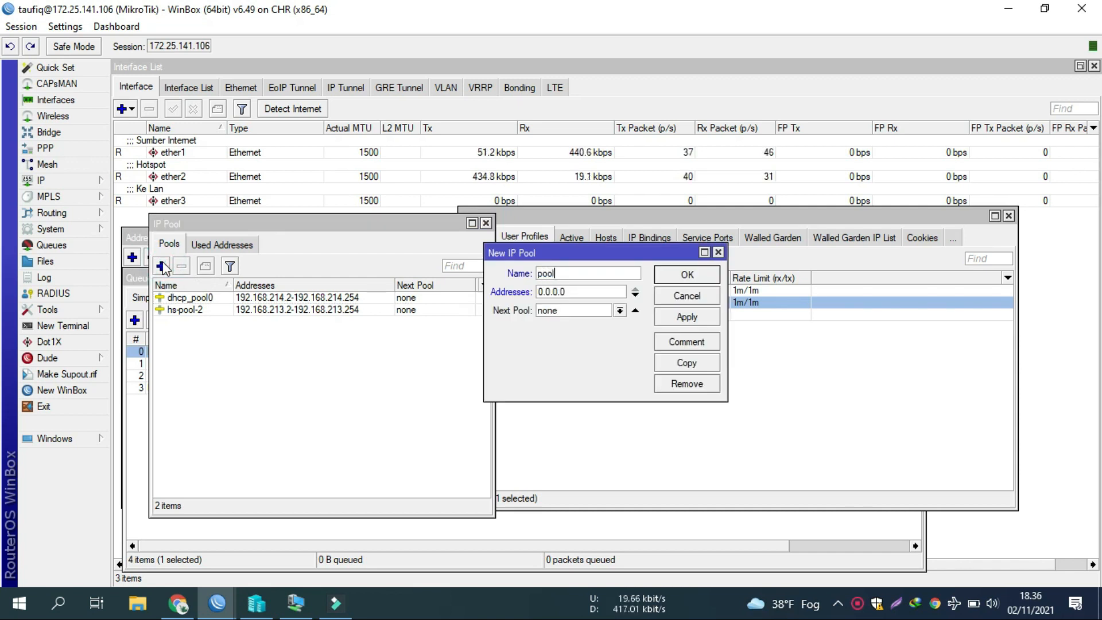
pyautogui.press('BackSpace')
pyautogui.press('BackSpace')
pyautogui.press('BackSpace')
pyautogui.press('BackSpace')
pyautogui.write('poll-')
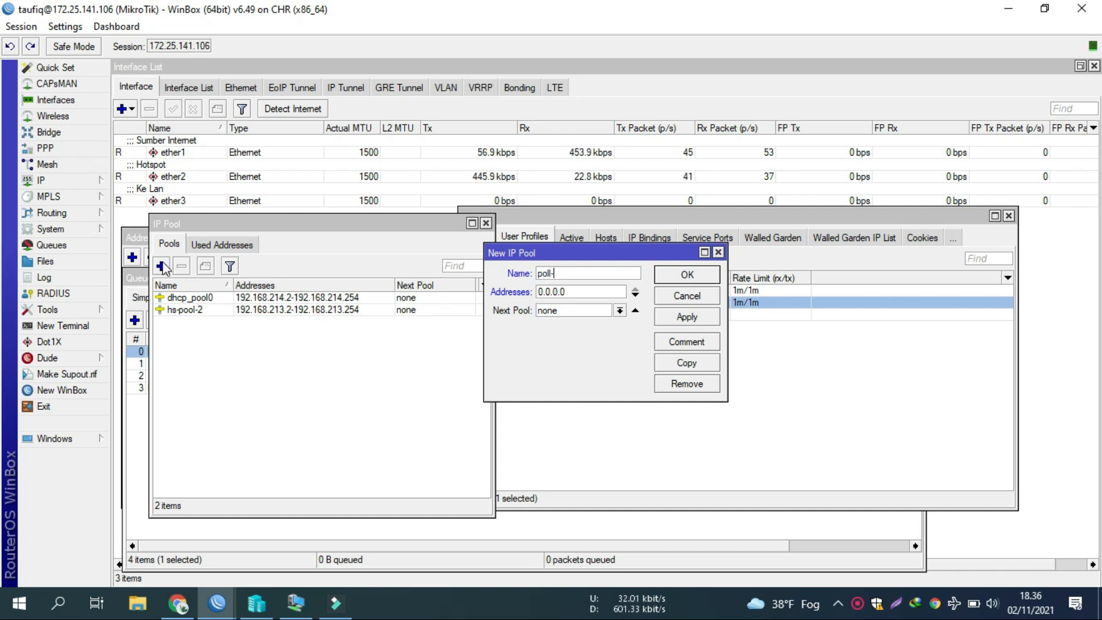
pyautogui.write('reseller1')
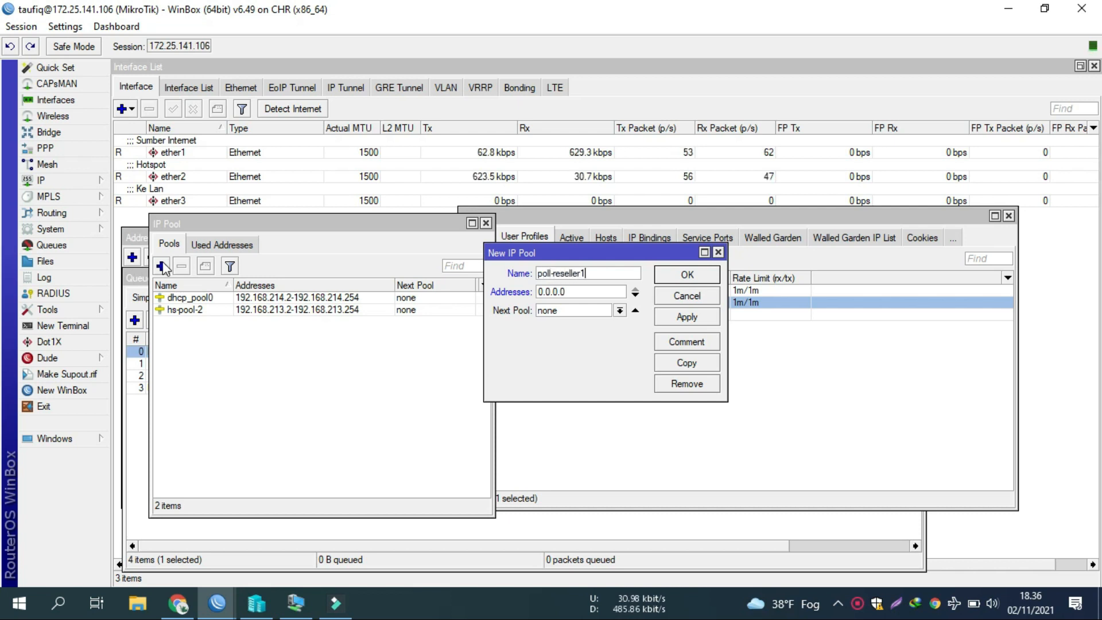
pyautogui.write('mb')
pyautogui.press('Tab')
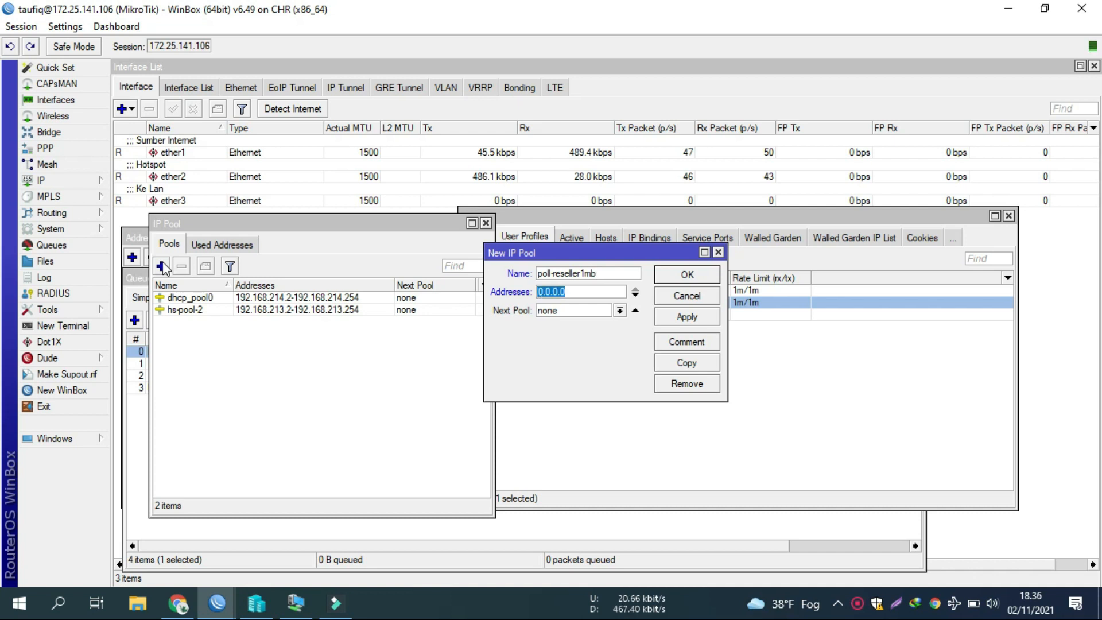
pyautogui.write('192.168.213.')
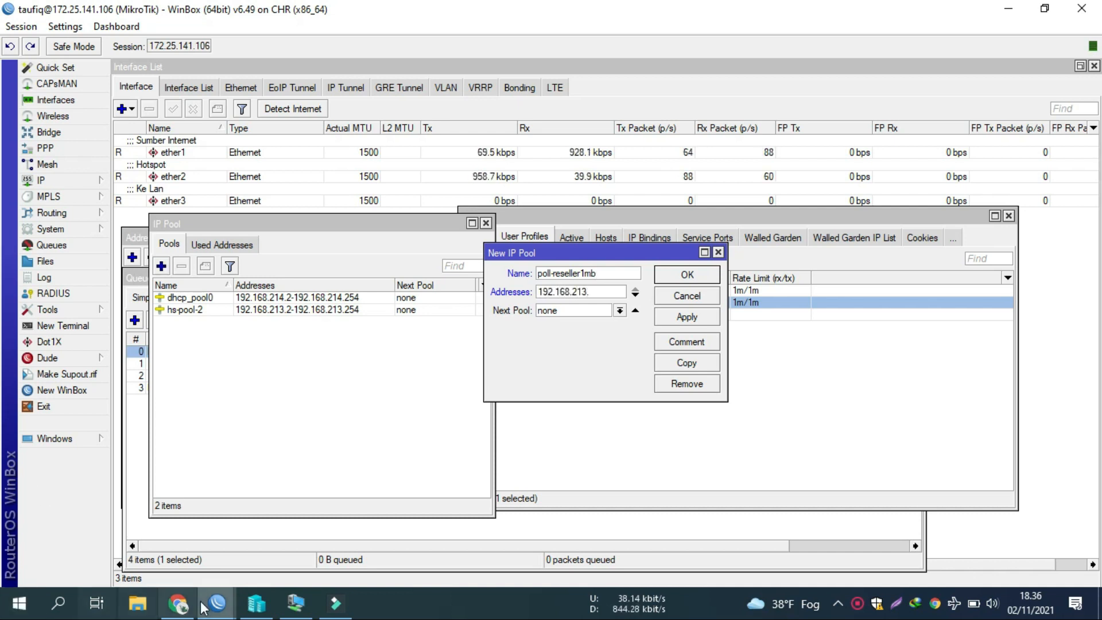
pyautogui.click(181, 604)
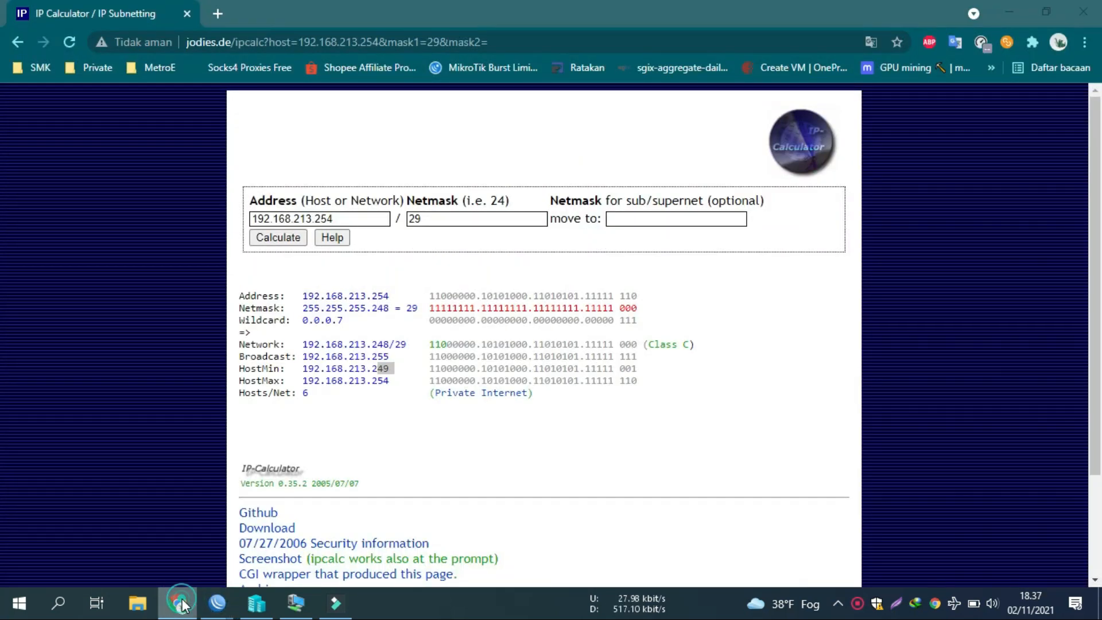
pyautogui.click(217, 602)
pyautogui.write('2')
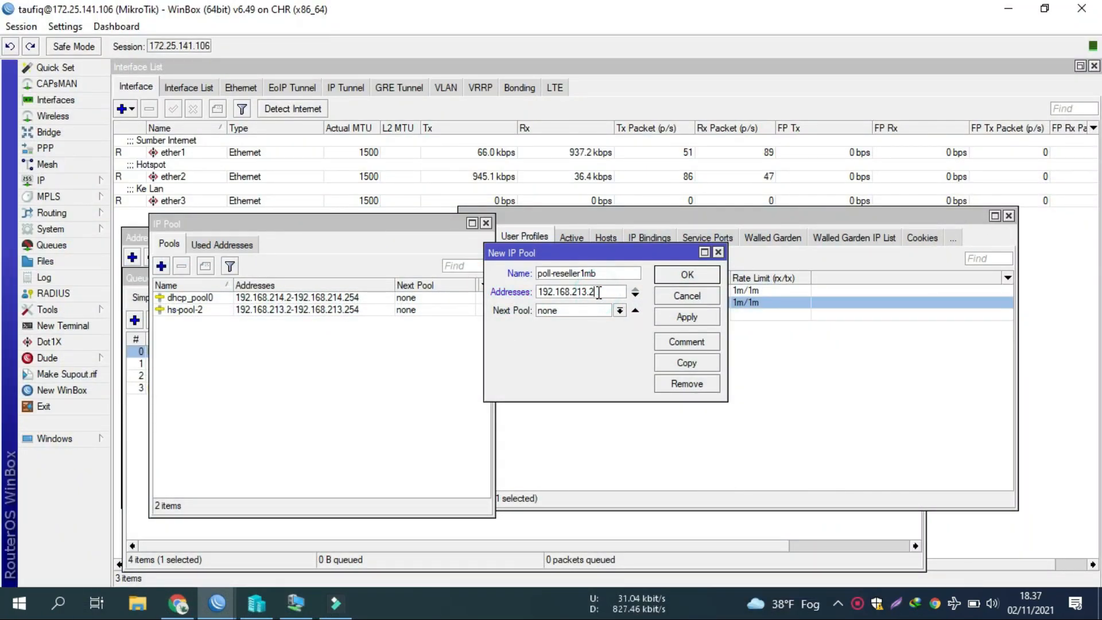
pyautogui.write('49-192')
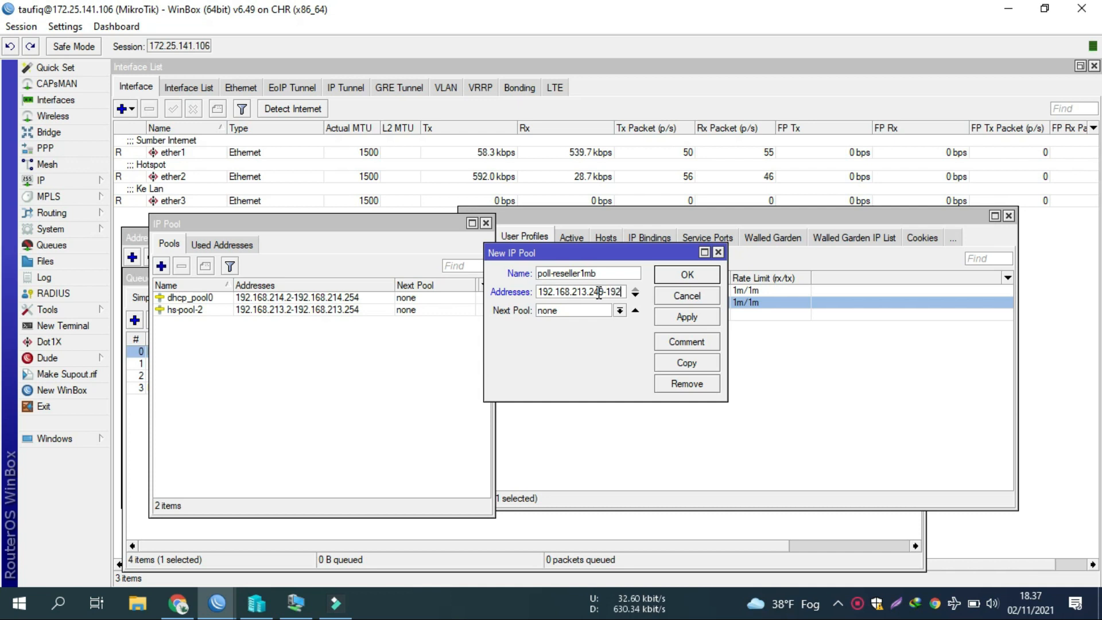
pyautogui.write('.16')
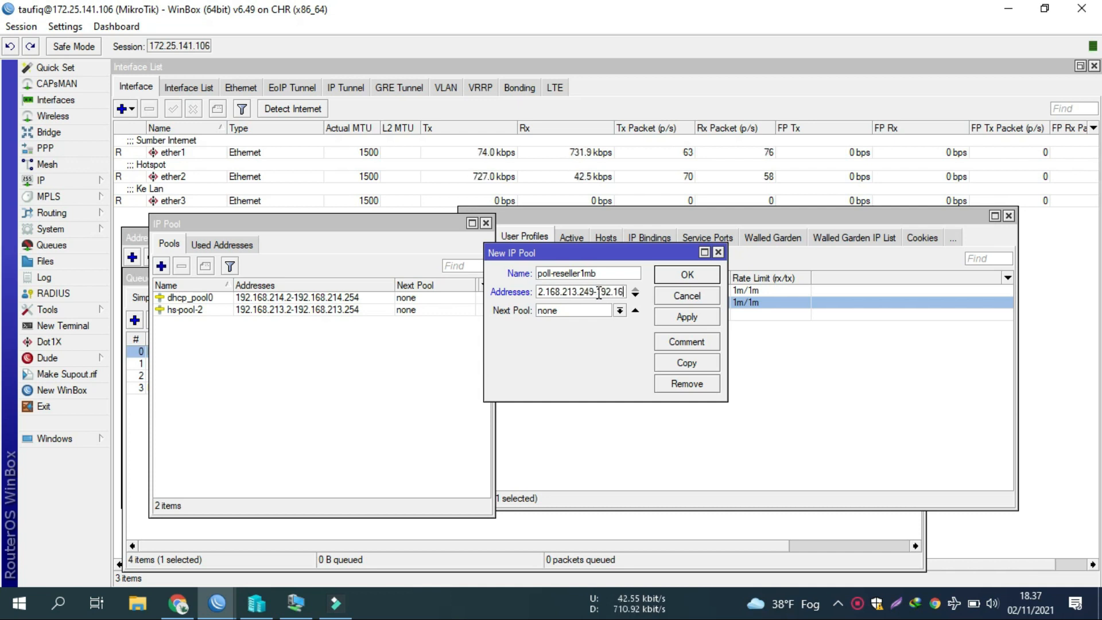
pyautogui.write('8/213/254')
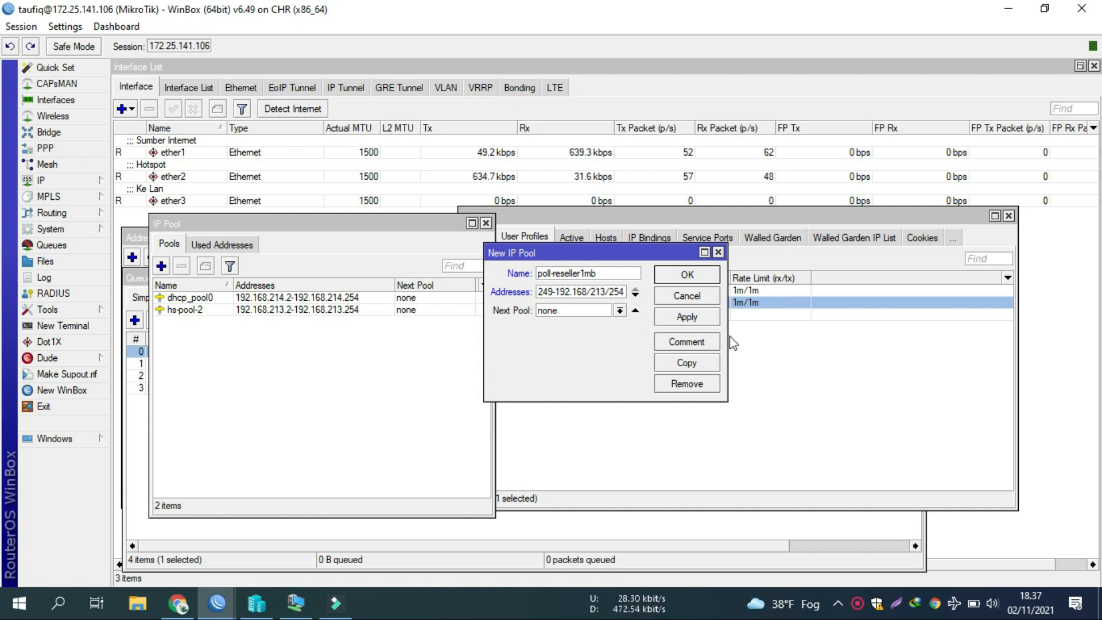
# Step: Fix the range to 192.168.213.249-192.168.213.254 and save the pool
pyautogui.moveTo(728, 339); pyautogui.dragTo(940, 338)
pyautogui.tripleClick(687, 292)
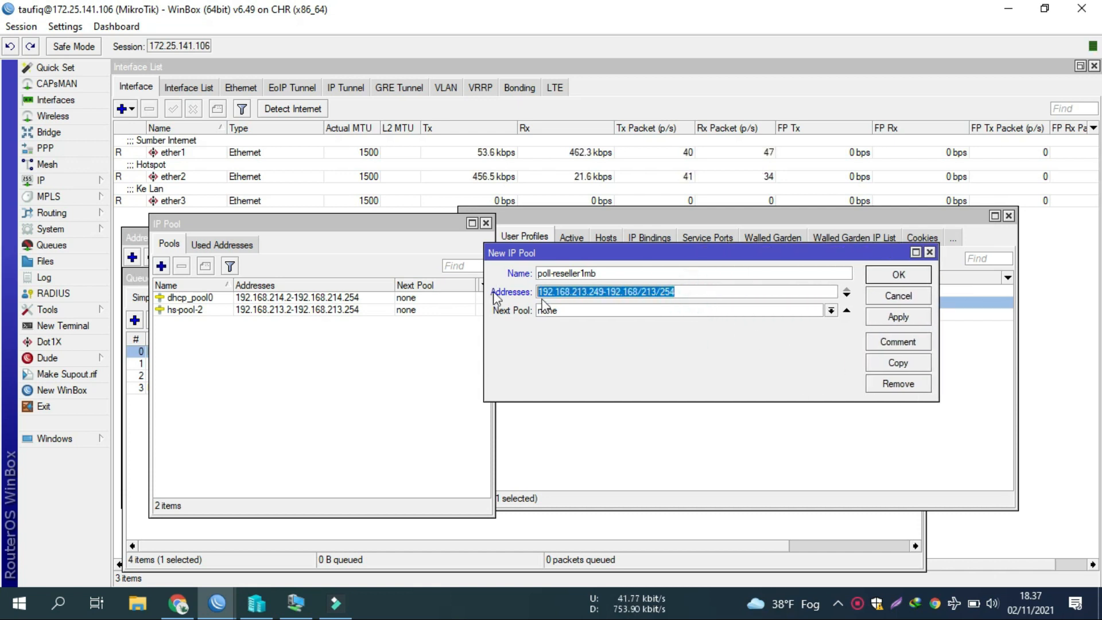
pyautogui.click(657, 291)
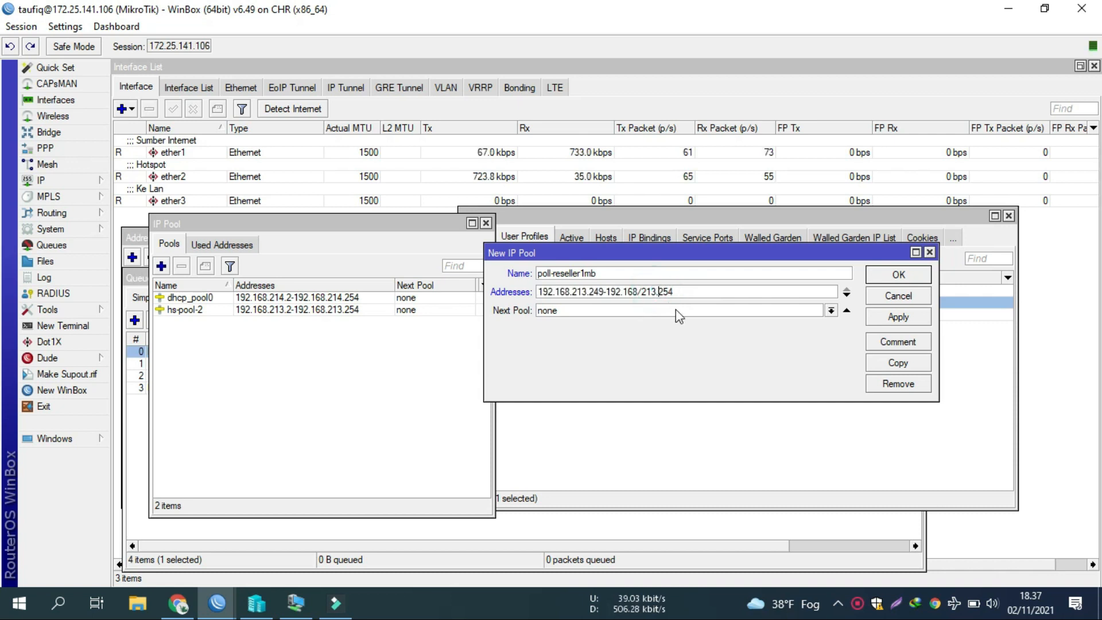
pyautogui.press('Left')
pyautogui.press('Left')
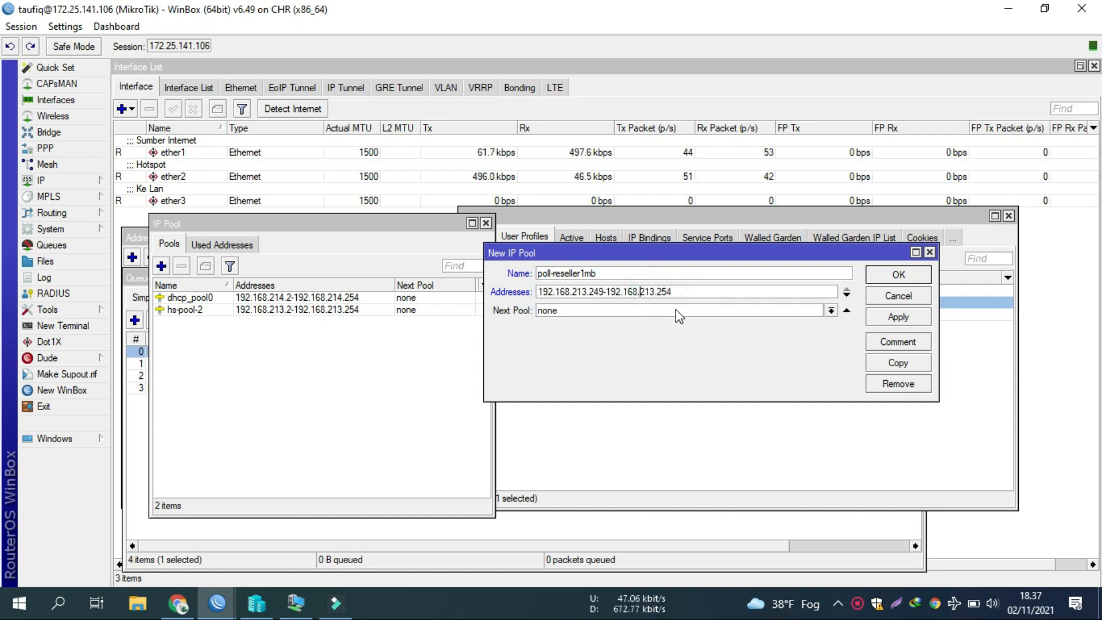
pyautogui.press('BackSpace')
pyautogui.write('.')
pyautogui.click(898, 316)
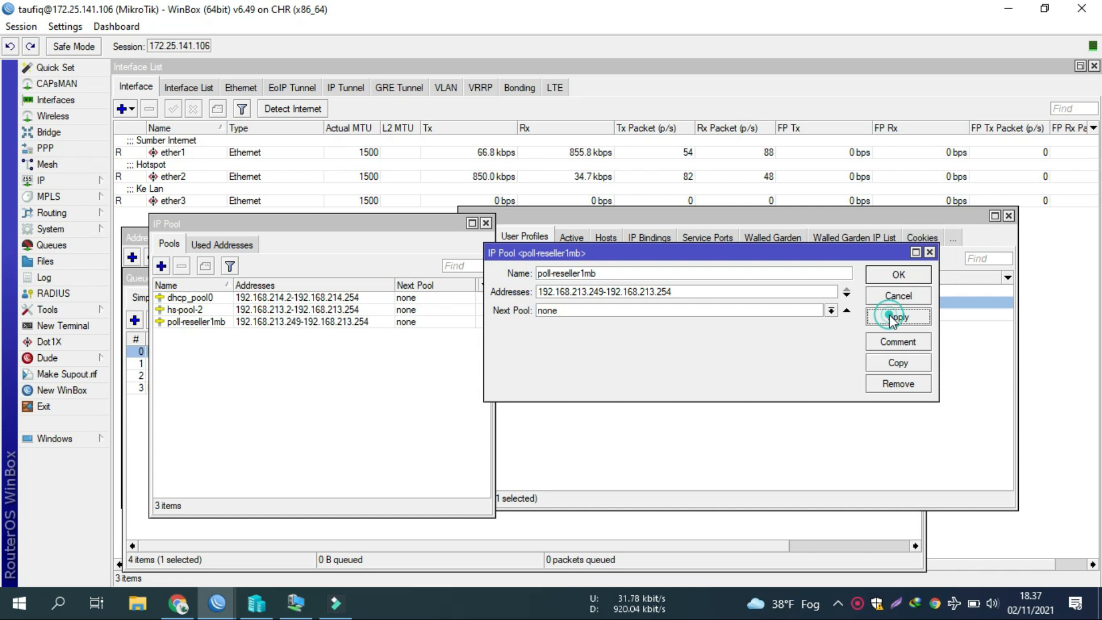
pyautogui.click(870, 277)
# Step: Set the 1mb-reseller user profile's Address Pool to poll-reseller1mb and save it
pyautogui.click(326, 322)
pyautogui.click(596, 346)
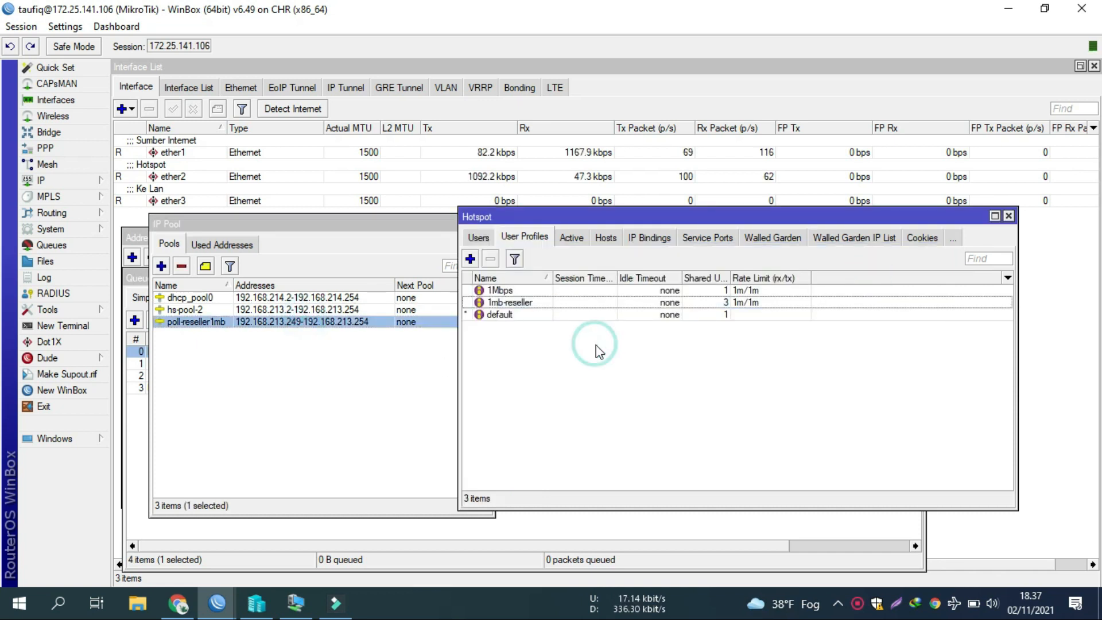
pyautogui.doubleClick(528, 304)
pyautogui.click(556, 184)
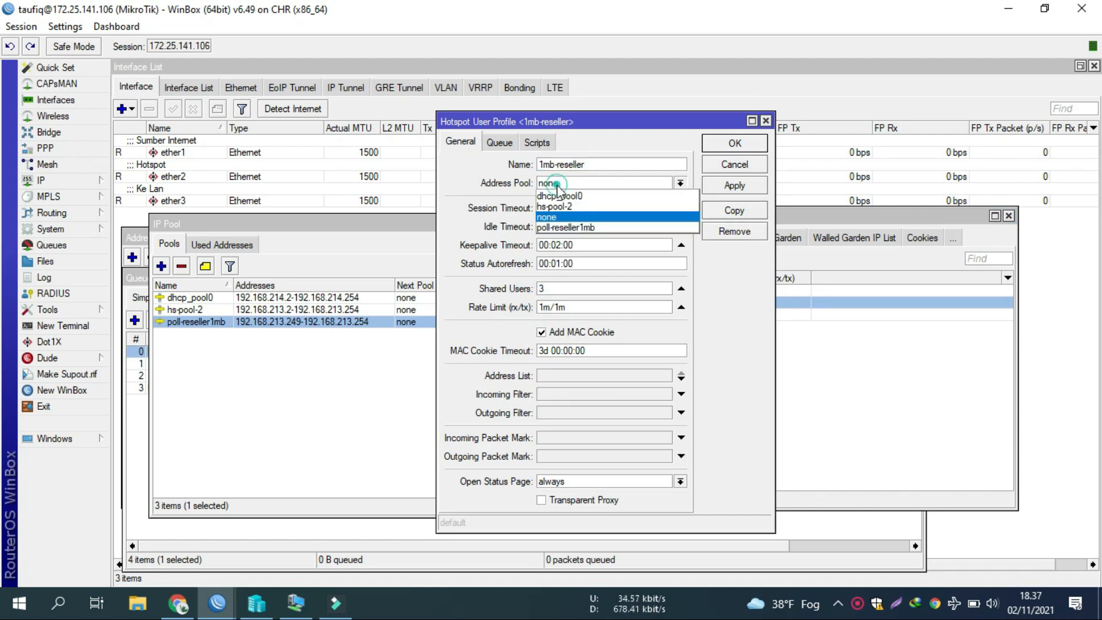
pyautogui.click(561, 226)
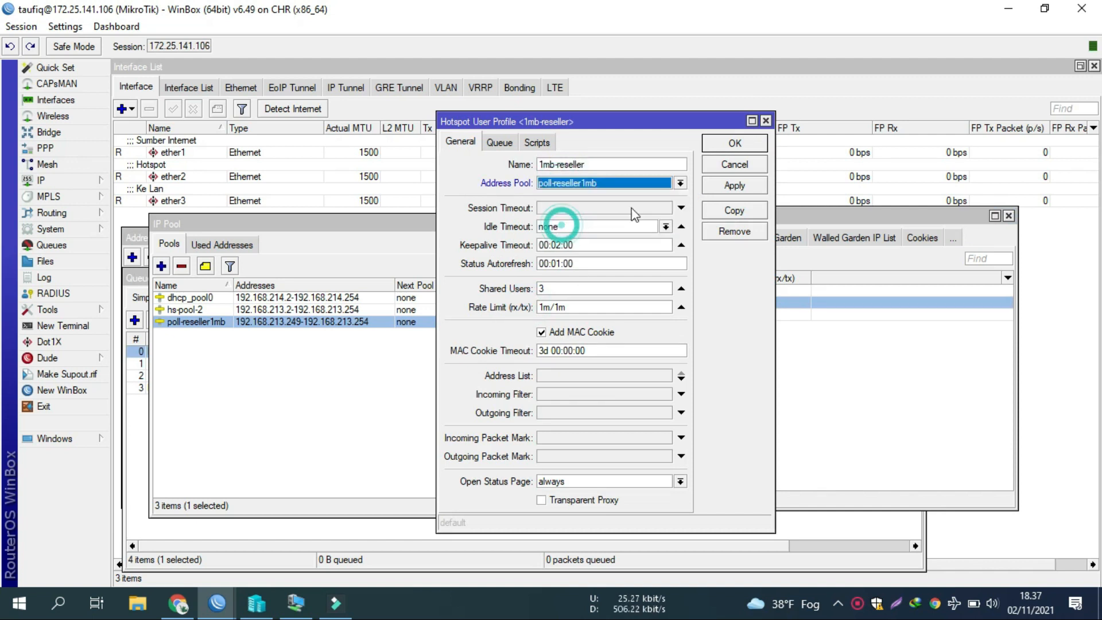
pyautogui.click(718, 144)
# Step: Start a new simple queue from the Queue List
pyautogui.click(628, 366)
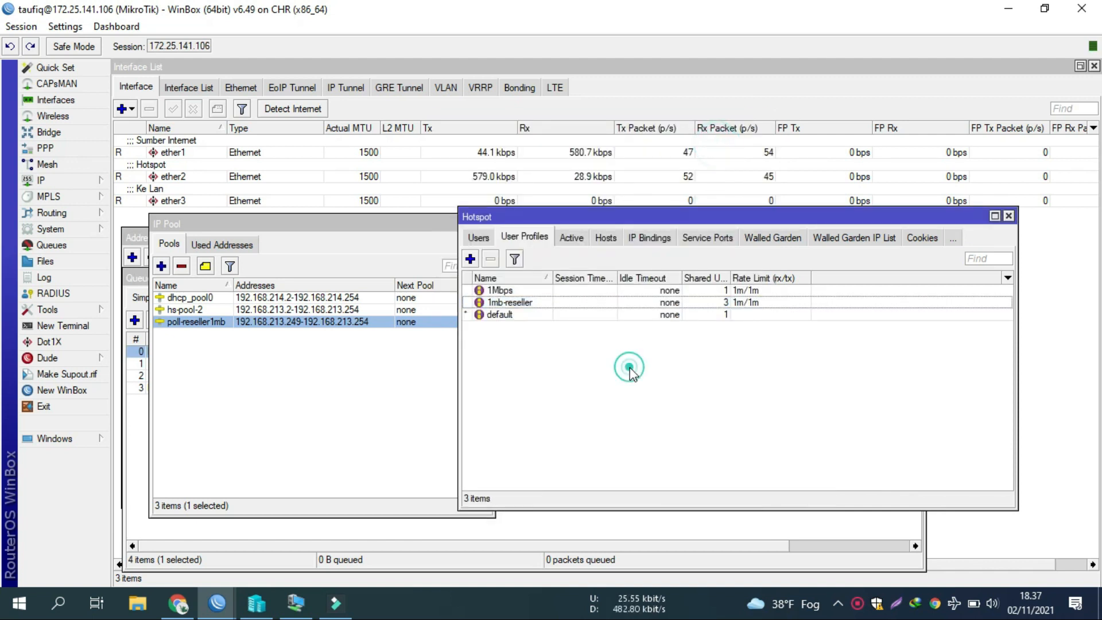
pyautogui.click(148, 446)
pyautogui.click(135, 320)
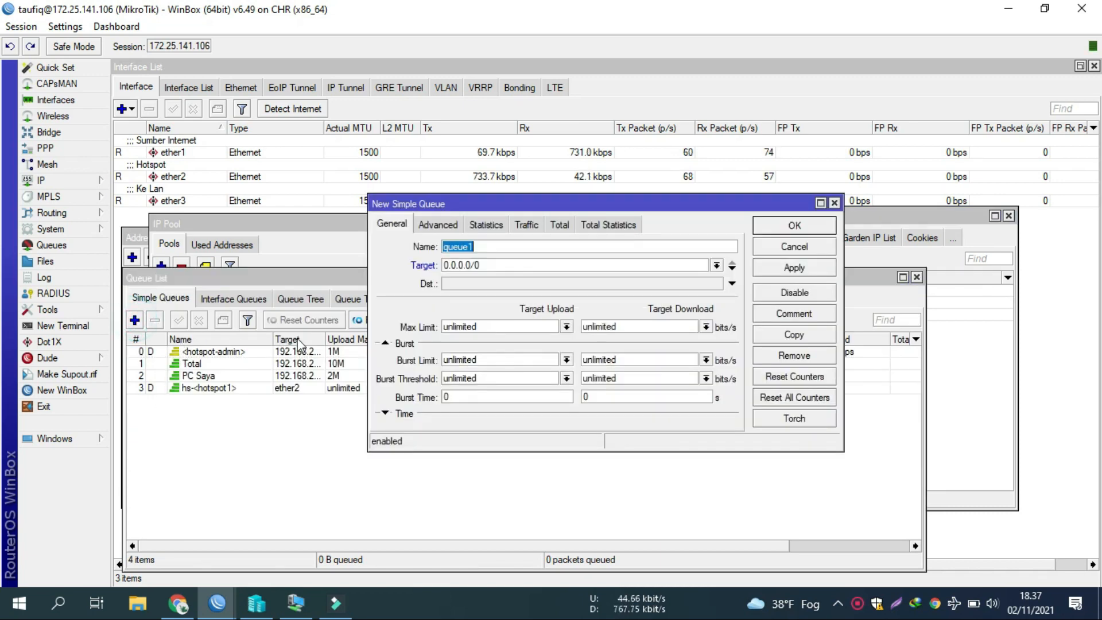
# Step: Discard the new queue, sort the Simple Queues by name, and reopen the Total queue
pyautogui.click(822, 248)
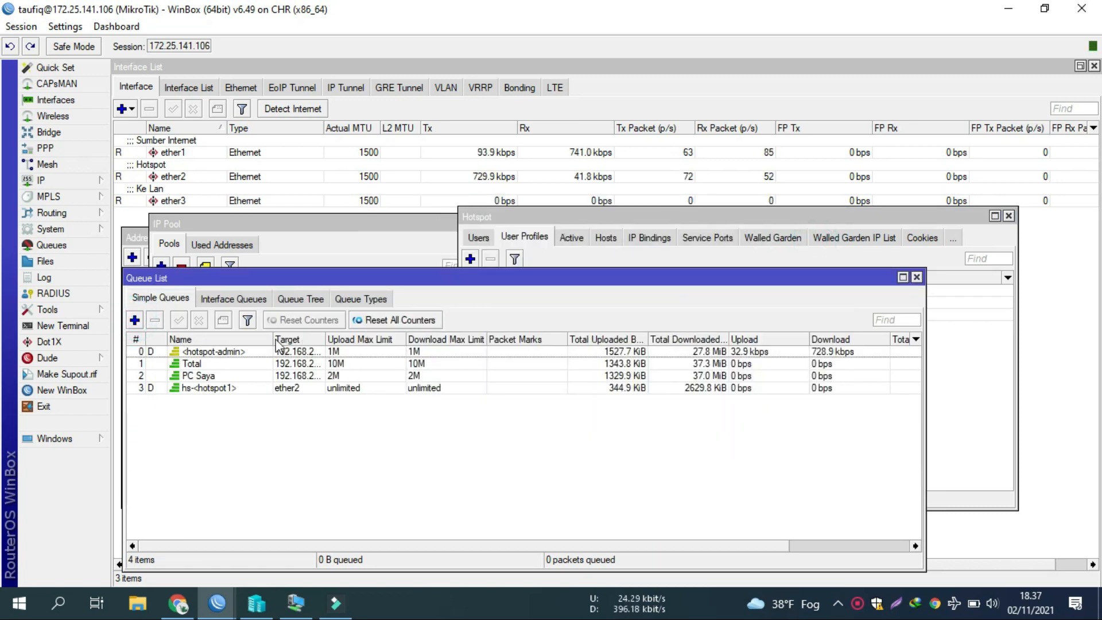
pyautogui.doubleClick(326, 340)
pyautogui.click(339, 363)
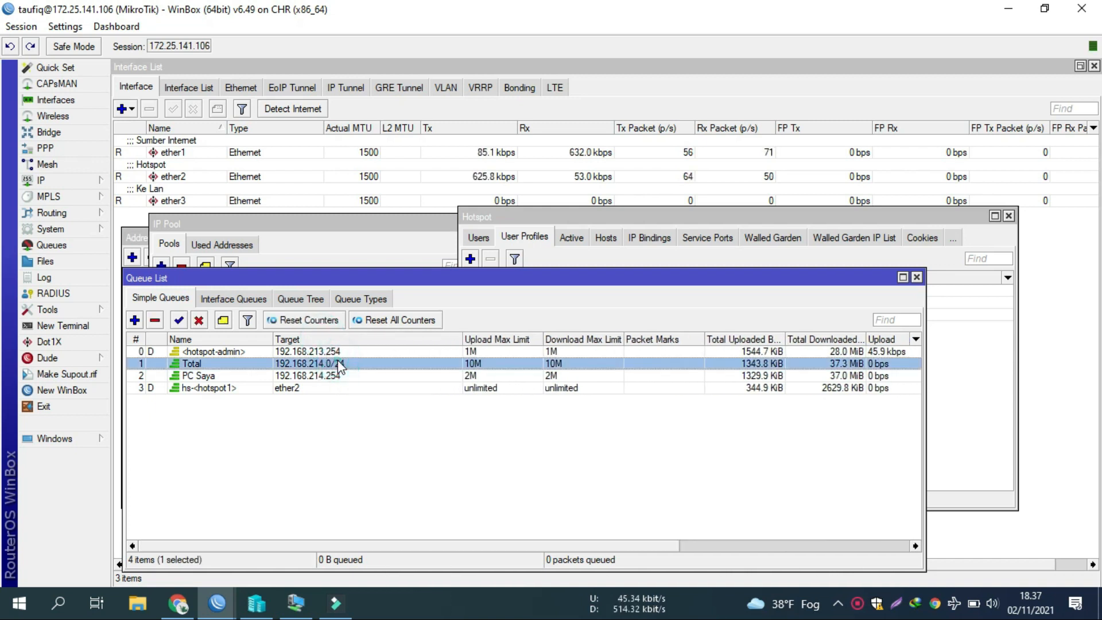
pyautogui.click(246, 340)
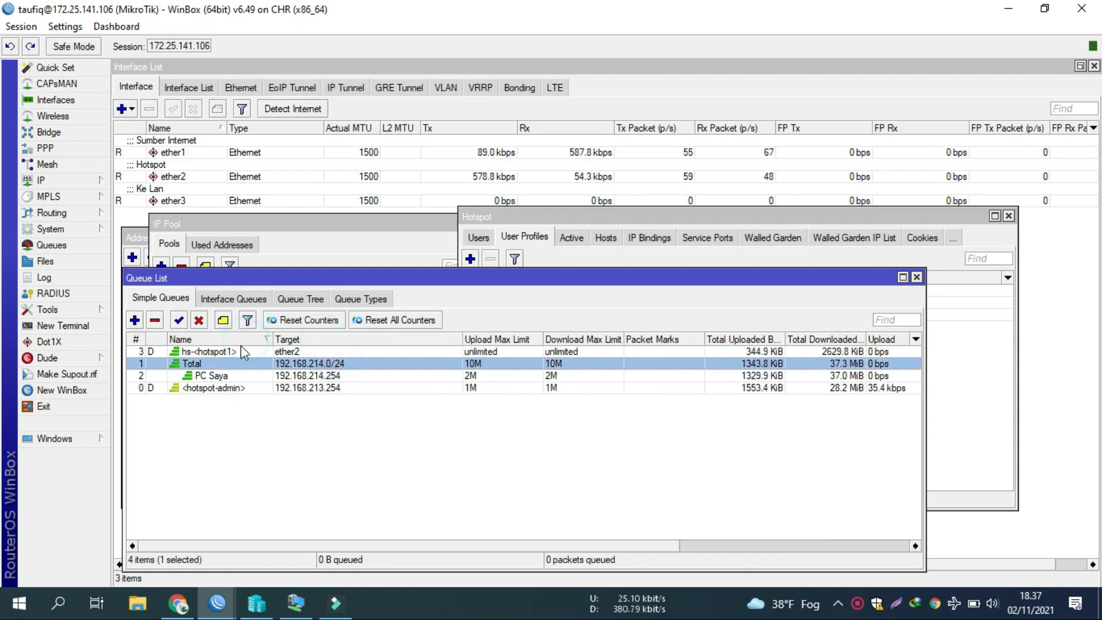
pyautogui.doubleClick(208, 365)
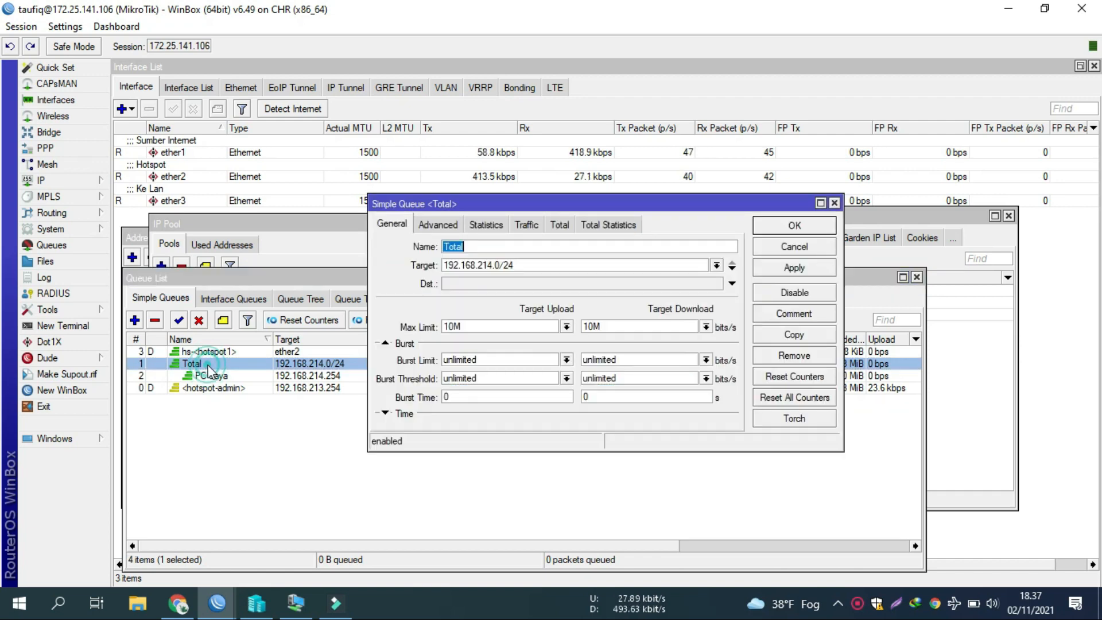
pyautogui.click(785, 251)
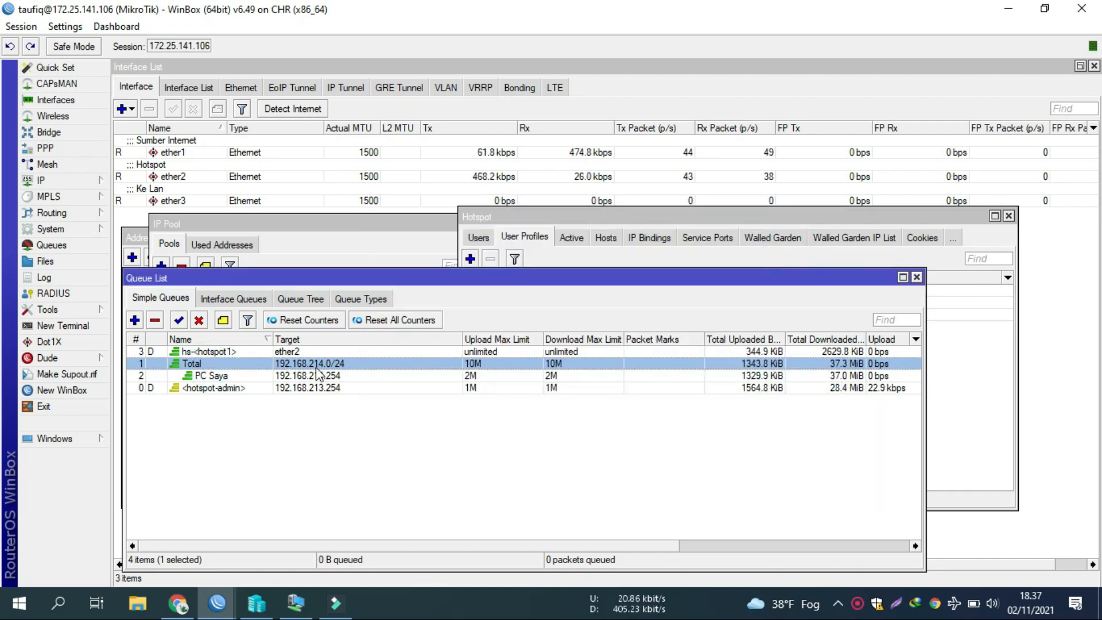
pyautogui.doubleClick(324, 364)
# Step: Add 192.168.213.0/24 as a second Total queue target beside 192.168.214.0/24 and save
pyautogui.click(732, 267)
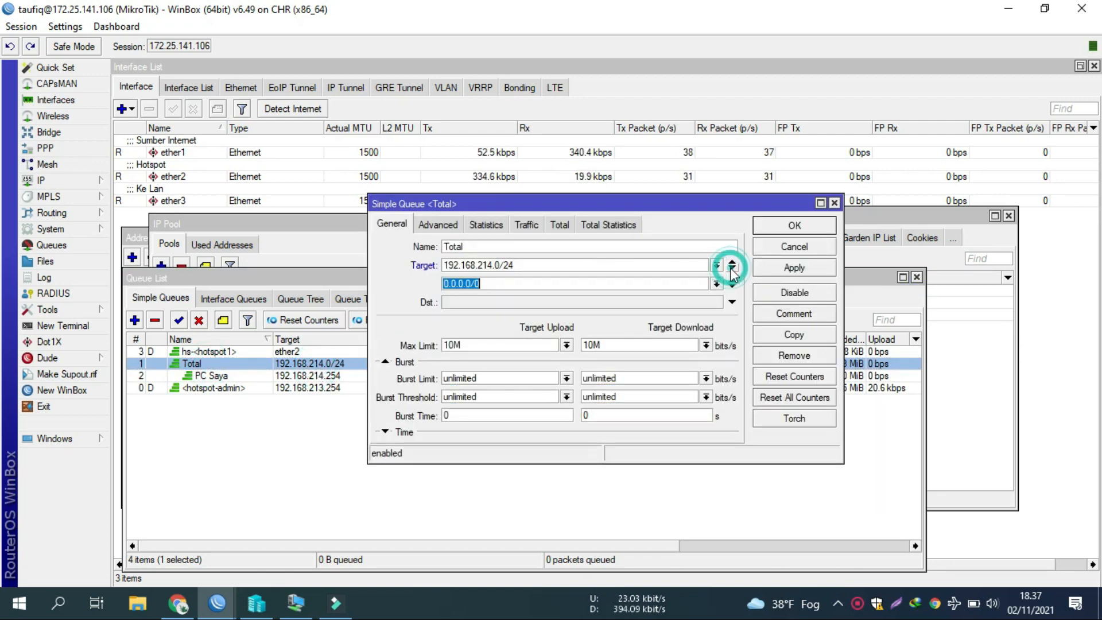
pyautogui.click(628, 265)
pyautogui.hotkey('ctrl', 'c')
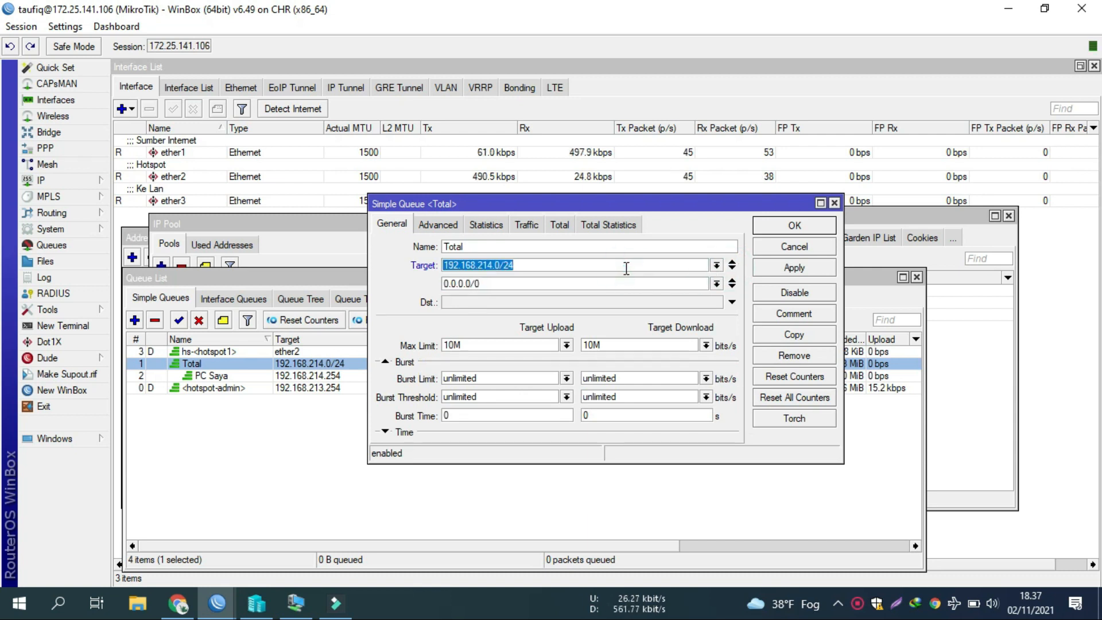
pyautogui.click(534, 284)
pyautogui.hotkey('ctrl', 'v')
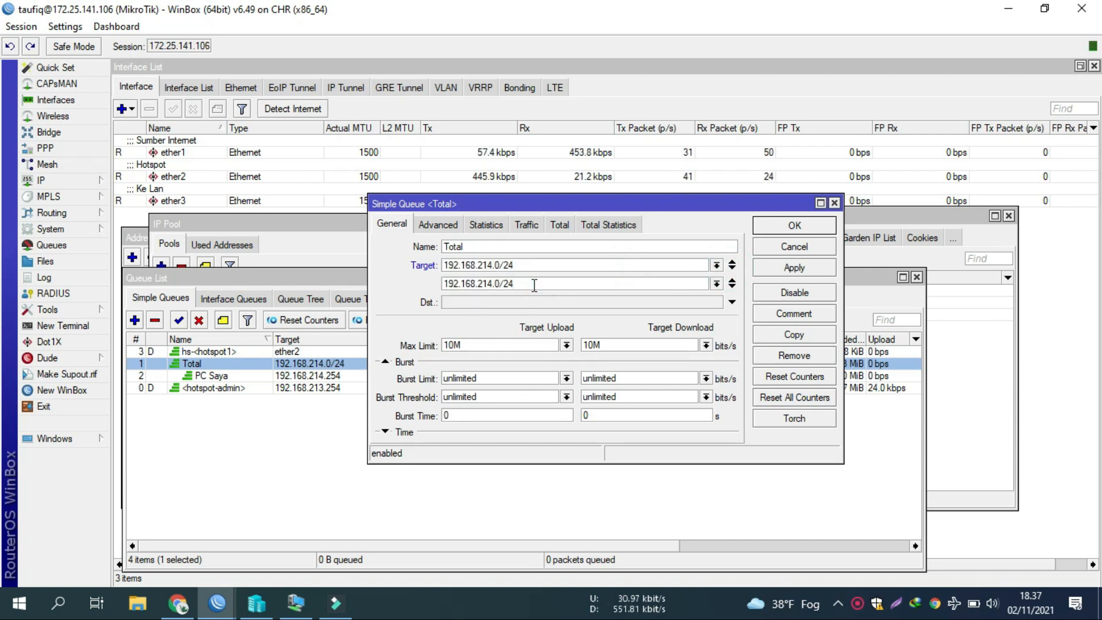
pyautogui.press('Left')
pyautogui.press('Left')
pyautogui.press('BackSpace')
pyautogui.write('3')
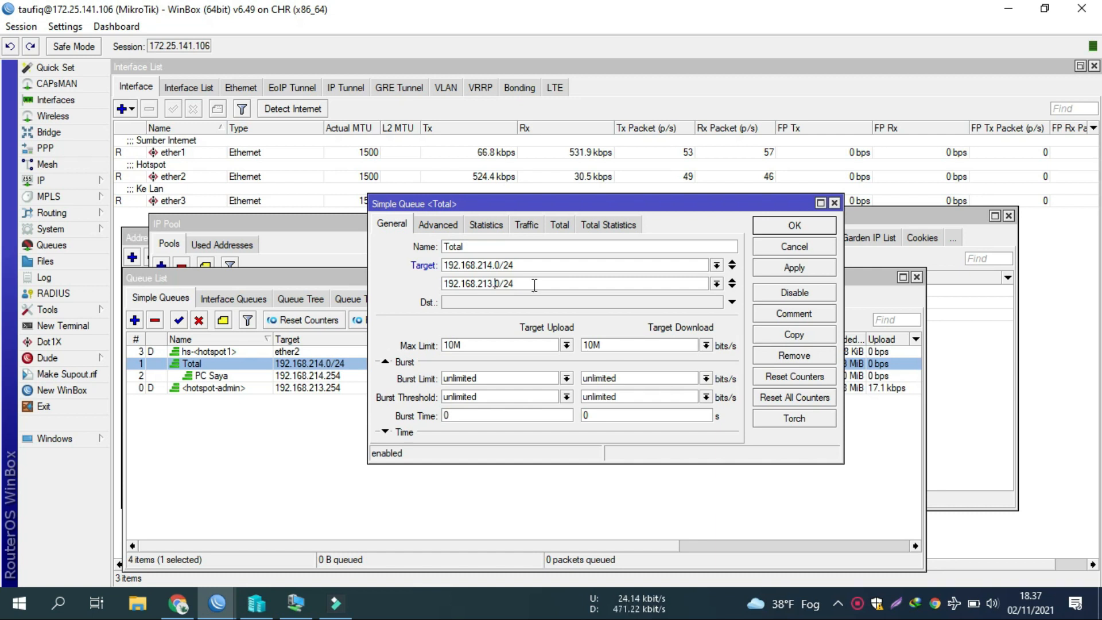
pyautogui.press('Return')
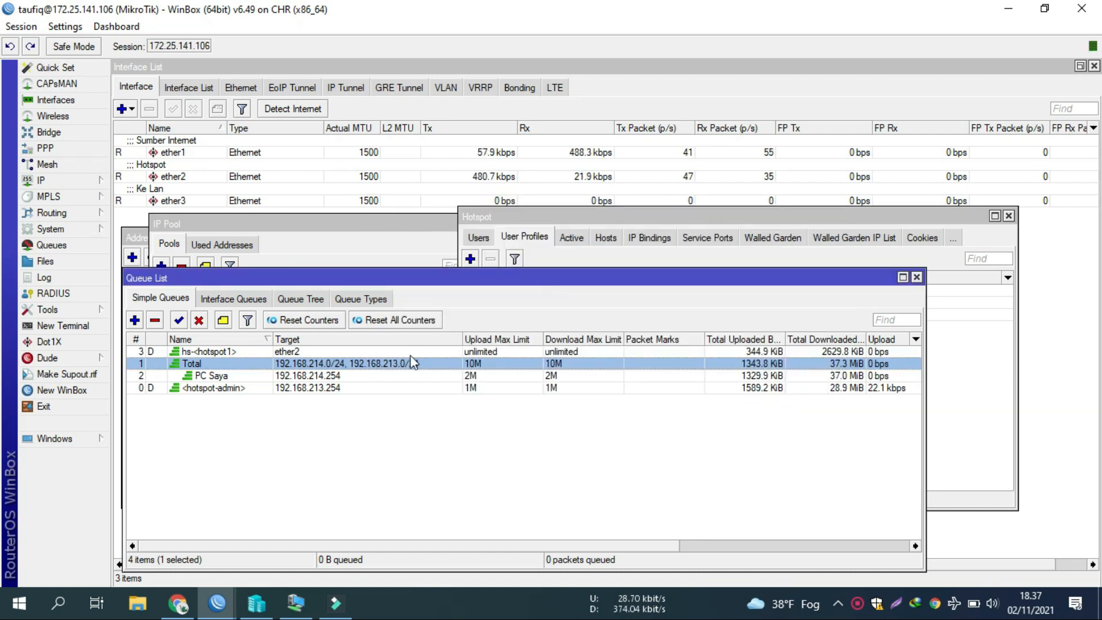
pyautogui.click(363, 376)
# Step: Copy the PC Saya queue into a new queue named Reseller1
pyautogui.doubleClick(363, 377)
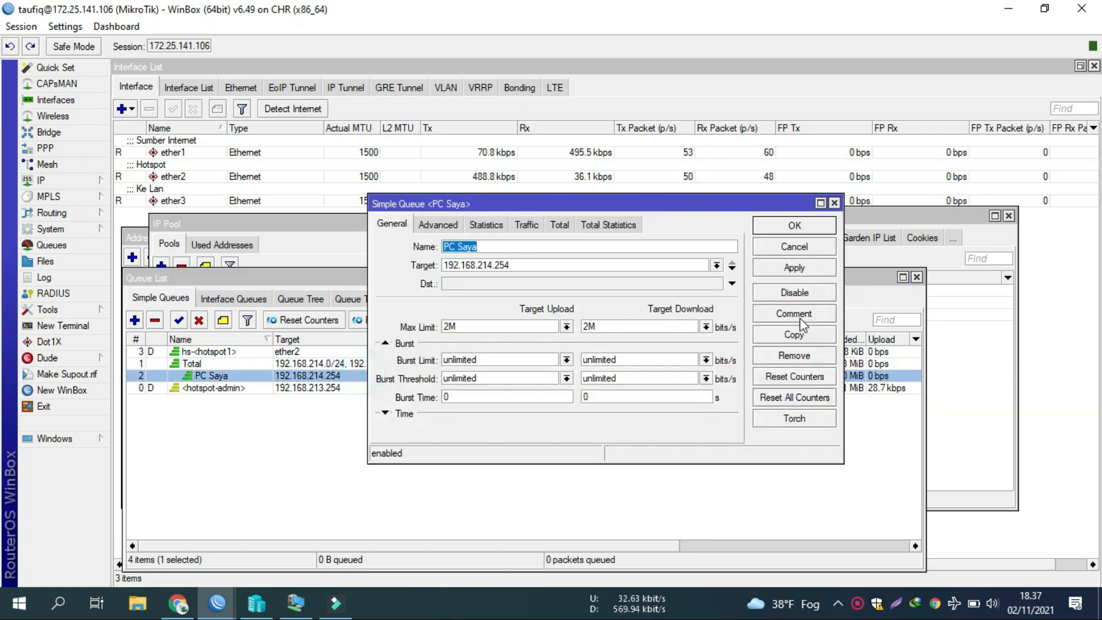
pyautogui.click(798, 336)
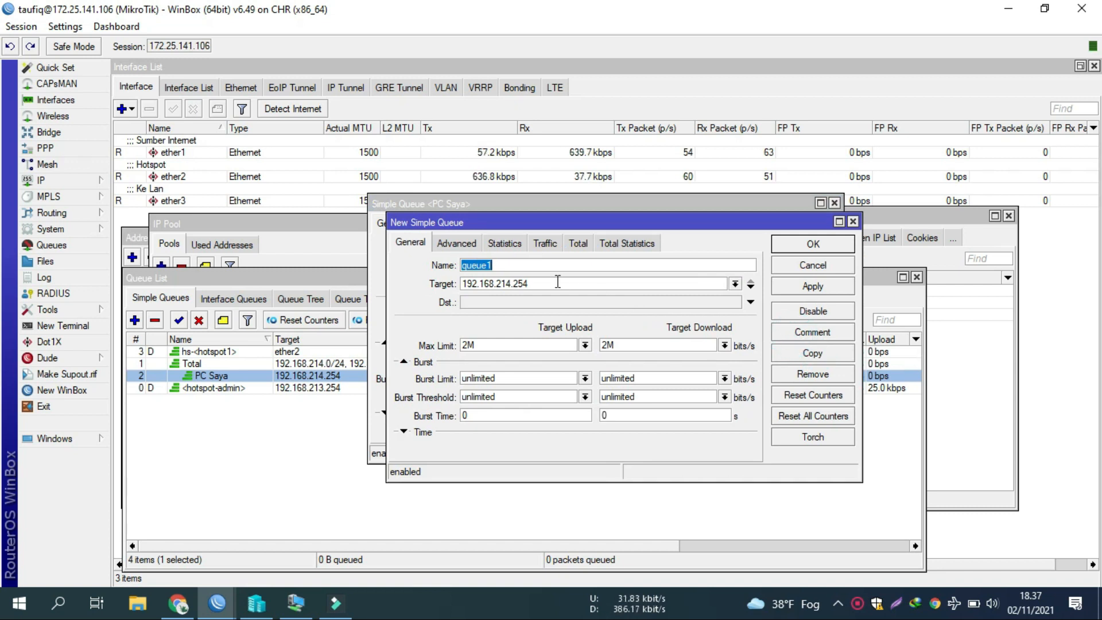
pyautogui.write('Re')
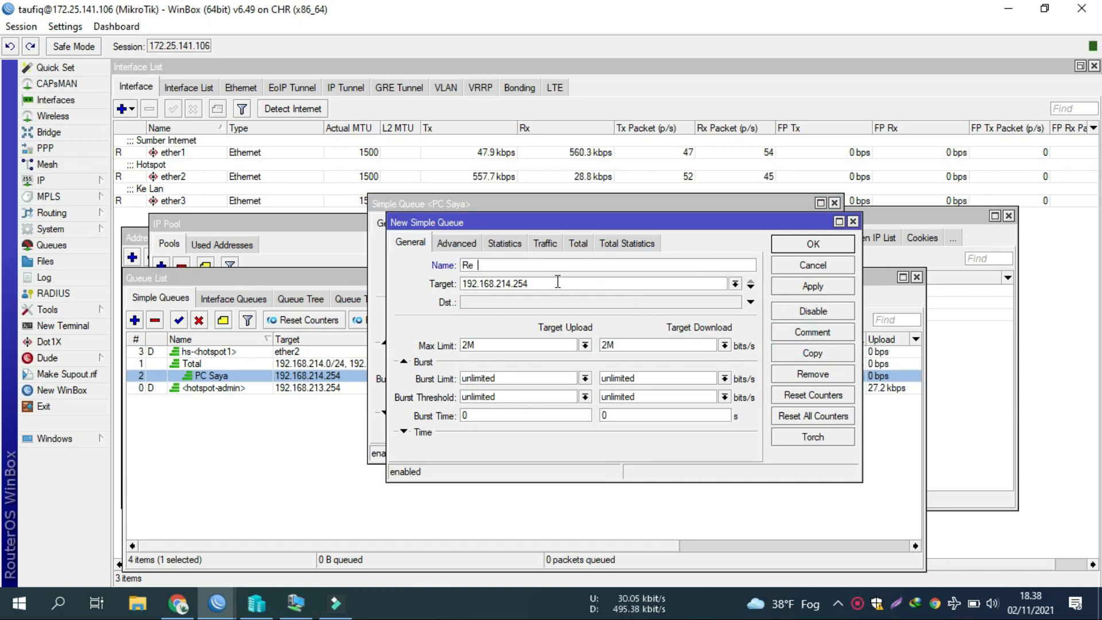
pyautogui.write('seller1')
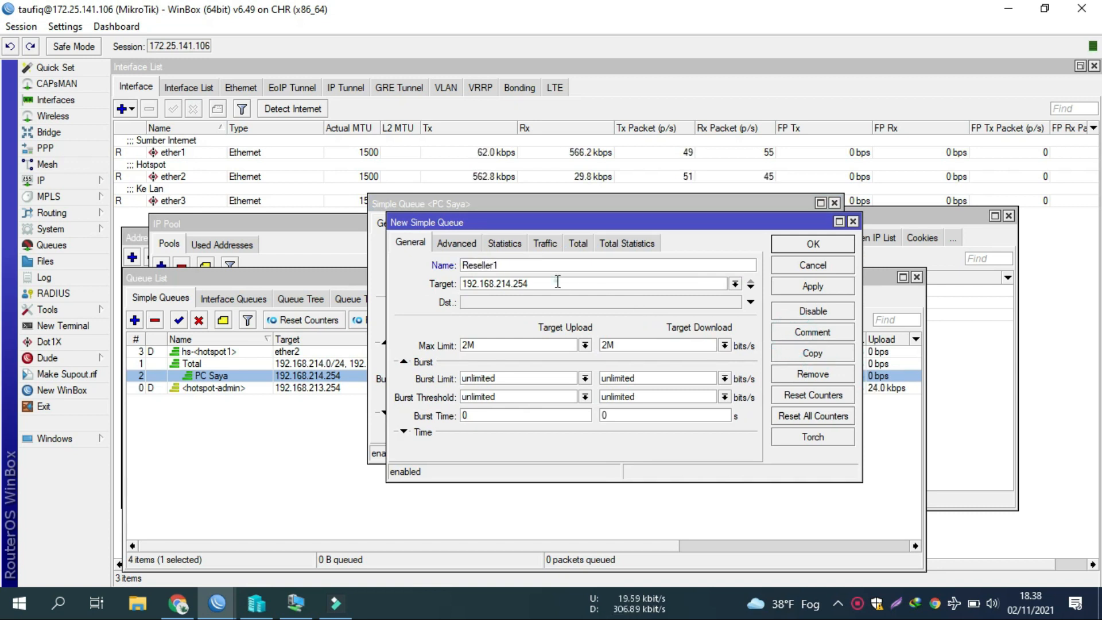
pyautogui.doubleClick(558, 281)
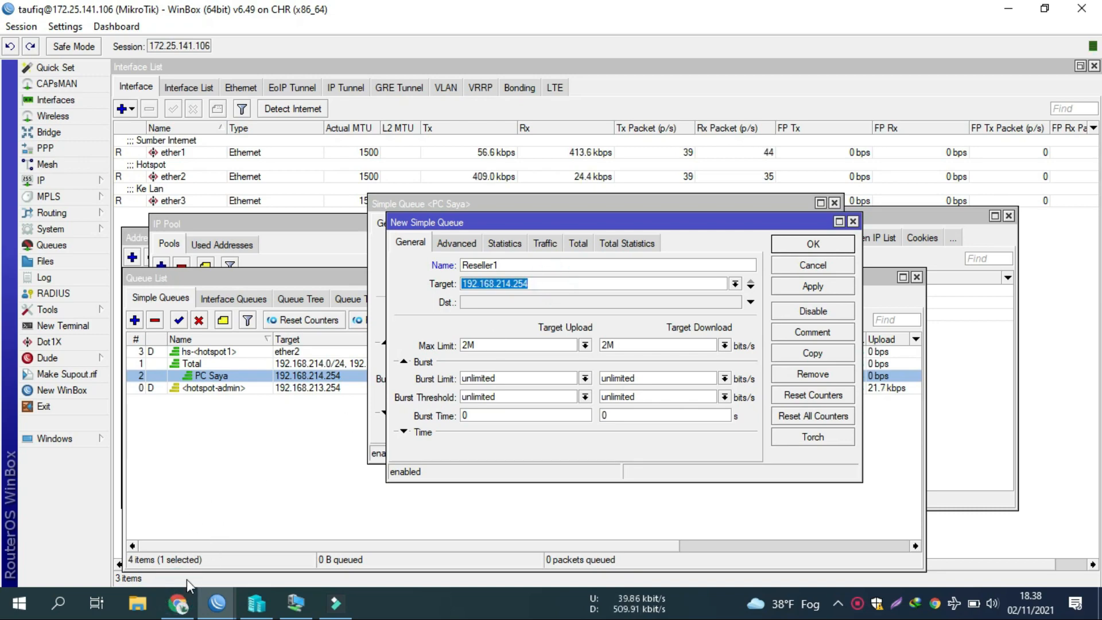
# Step: Copy the 192.168.213.248/29 network from the jodies.de IP calculator
pyautogui.click(178, 603)
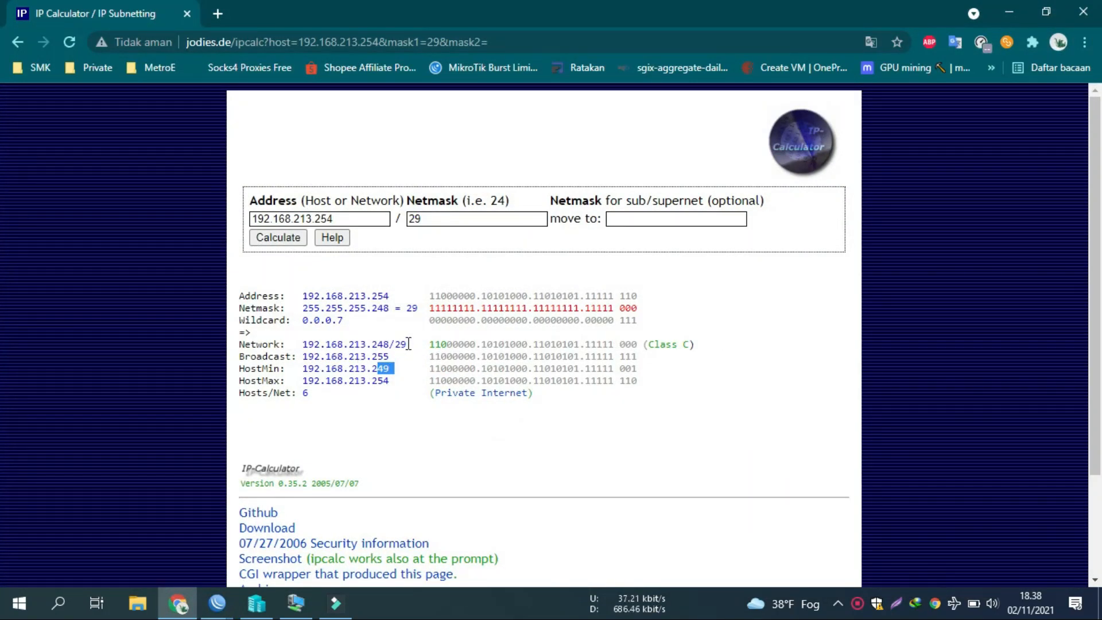
pyautogui.moveTo(406, 345); pyautogui.dragTo(302, 342)
pyautogui.hotkey('ctrl', 'c')
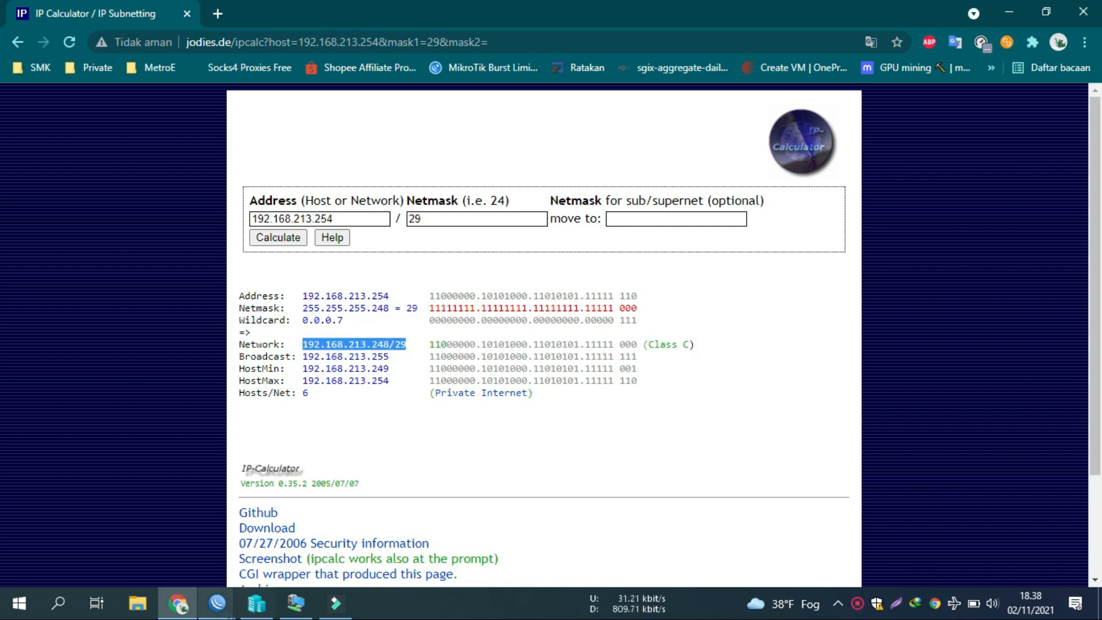
pyautogui.moveTo(217, 602)
pyautogui.click(320, 511)
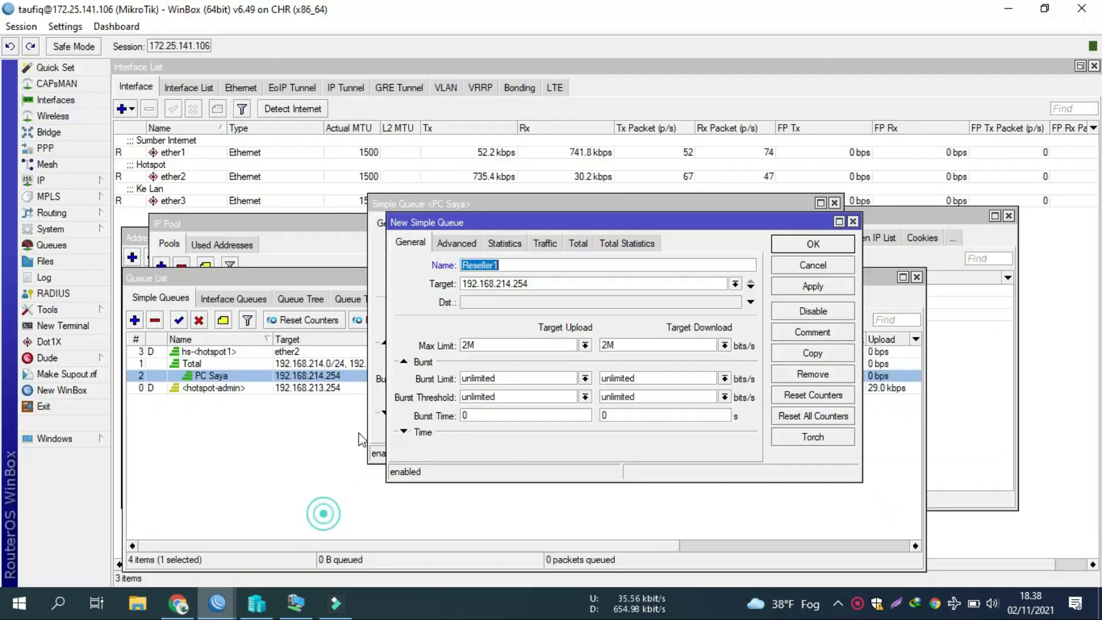
# Step: Give Reseller1 target 192.168.213.248/29 and 1m upload and download max limits, then save
pyautogui.doubleClick(563, 285)
pyautogui.hotkey('ctrl', 'v')
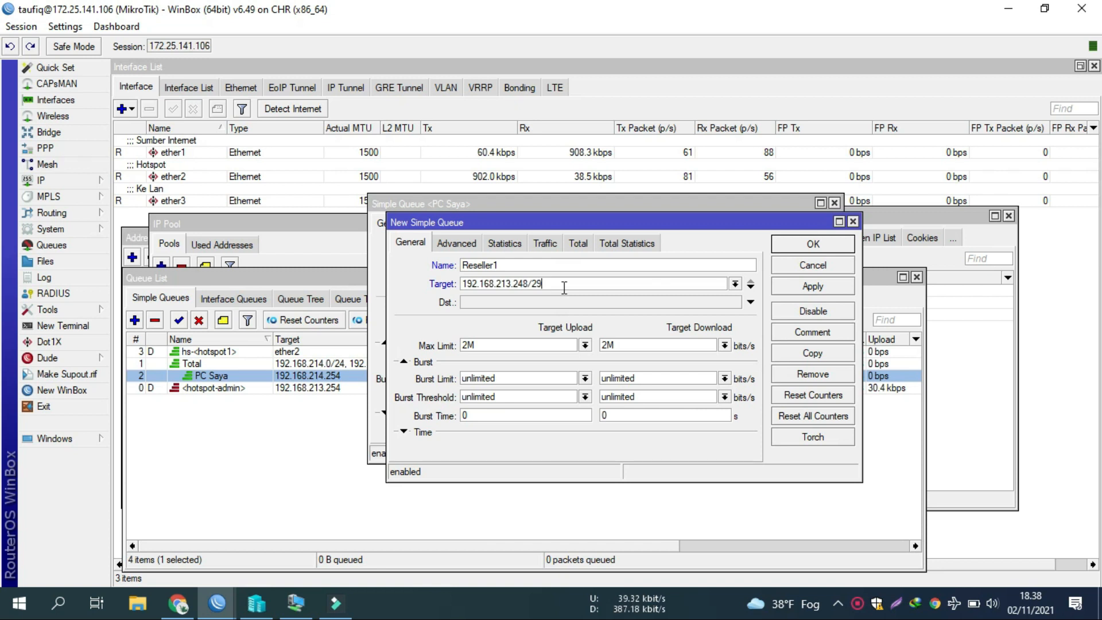
pyautogui.doubleClick(469, 345)
pyautogui.write('1')
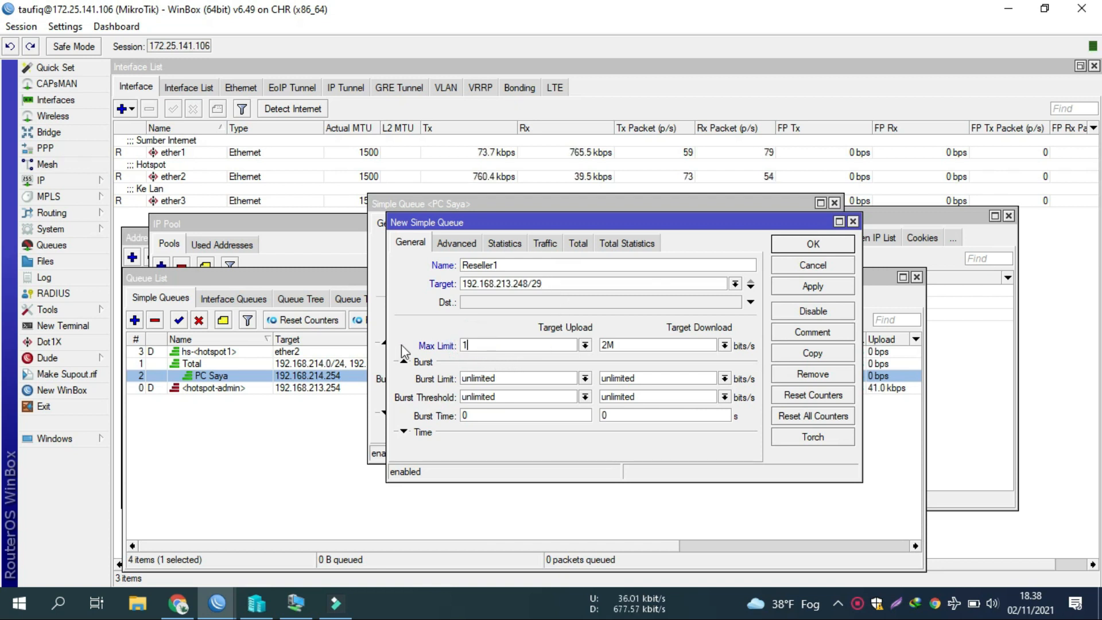
pyautogui.write('m')
pyautogui.doubleClick(631, 345)
pyautogui.write('1')
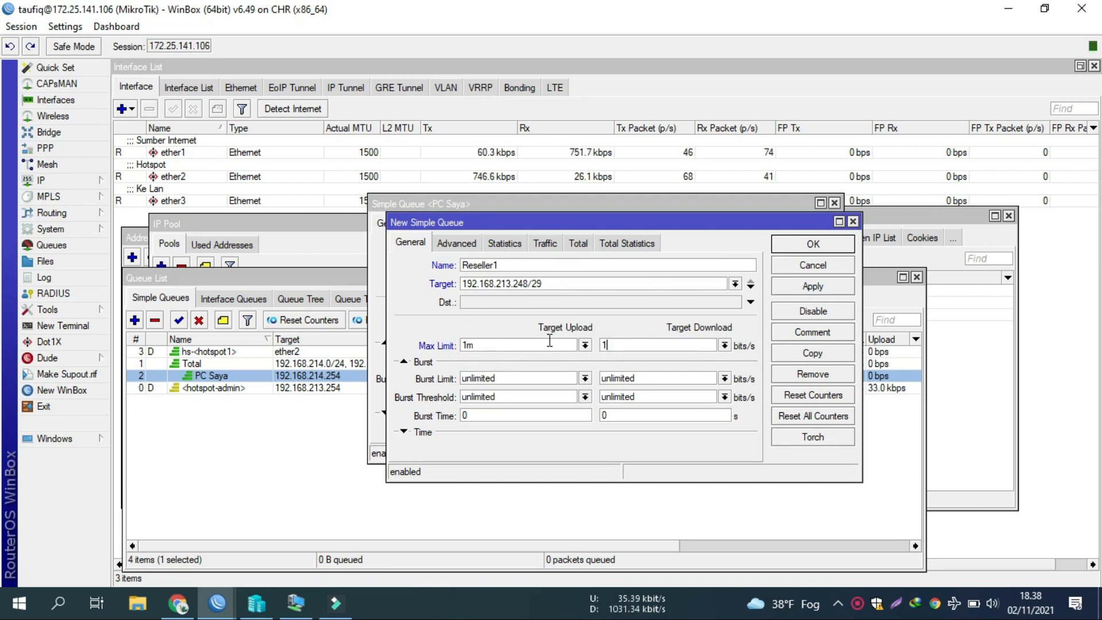
pyautogui.write('m')
pyautogui.press('Return')
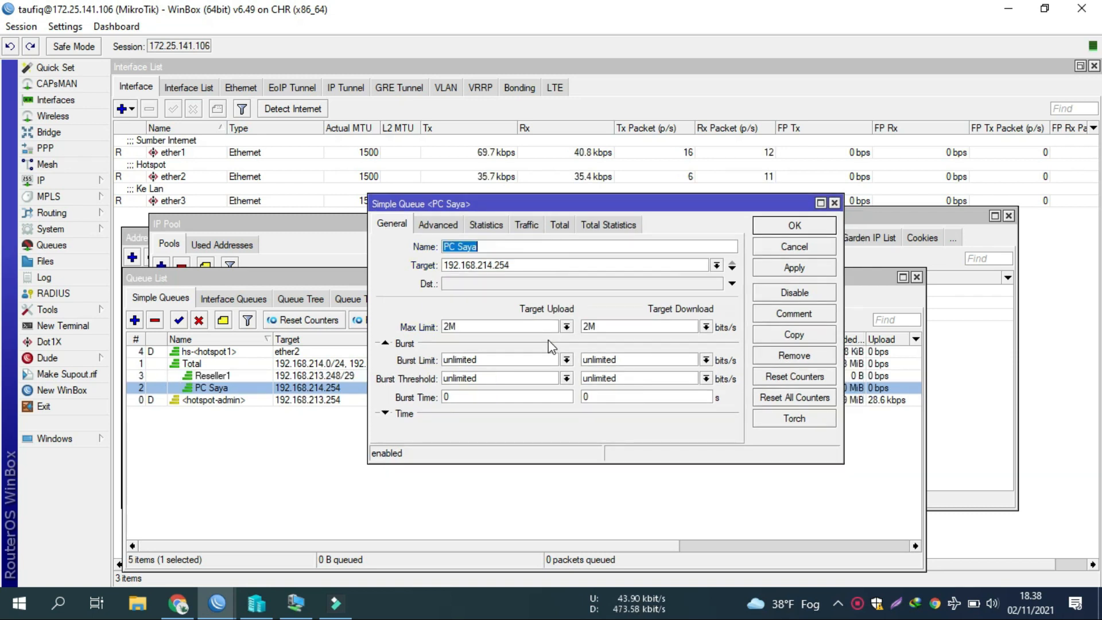
pyautogui.press('Return')
# Step: Open the 1mb-reseller profile from the Hotspot User Profiles list
pyautogui.click(645, 216)
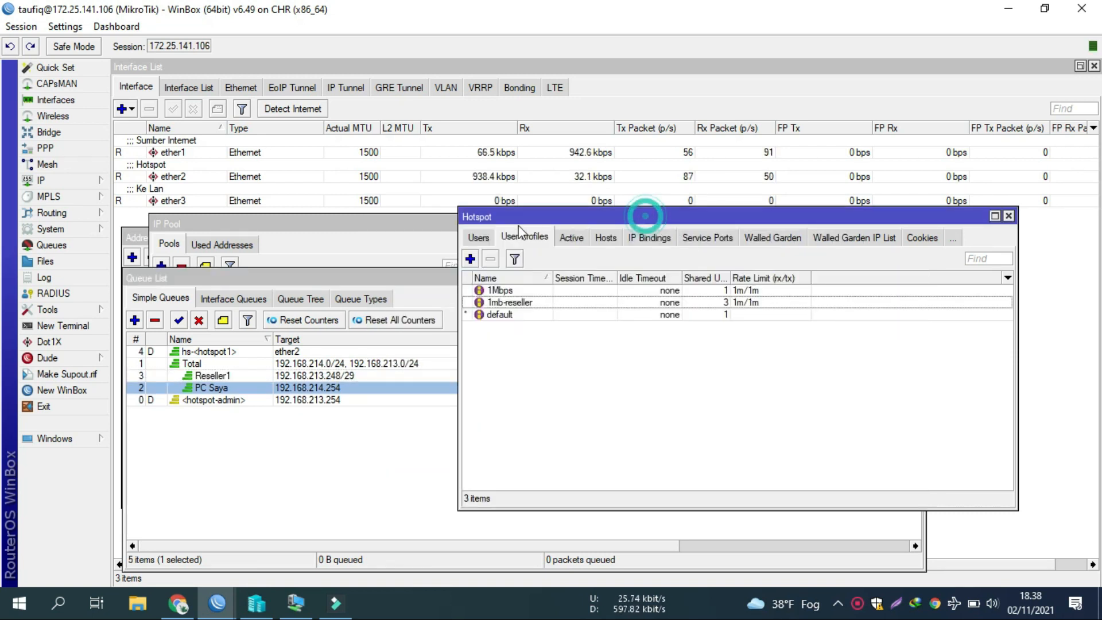
pyautogui.click(479, 237)
pyautogui.click(513, 237)
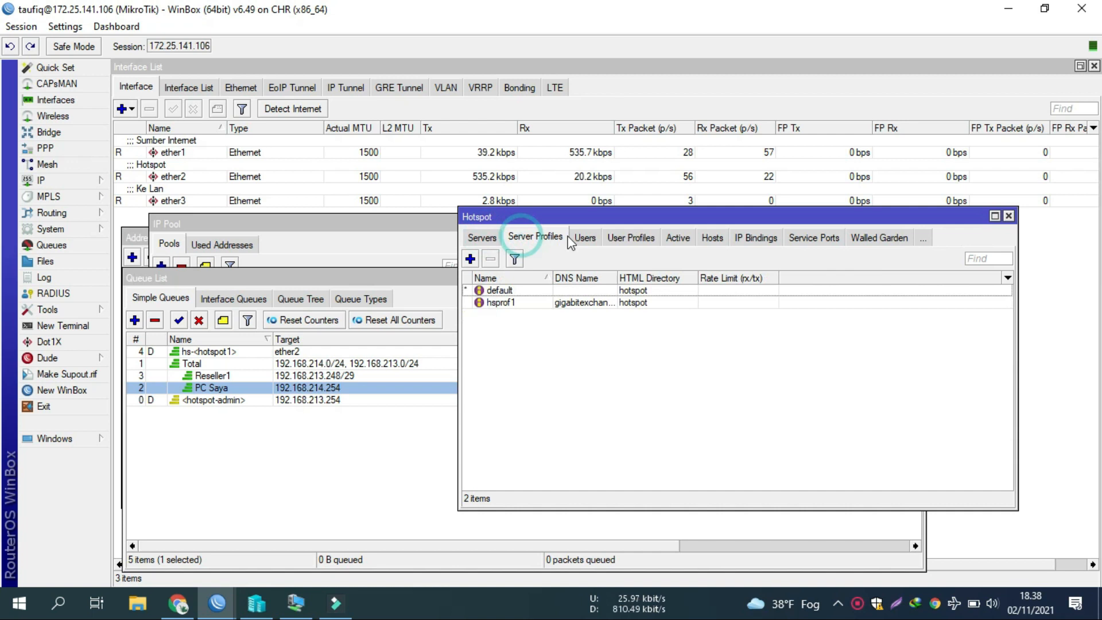
pyautogui.click(610, 238)
pyautogui.click(533, 314)
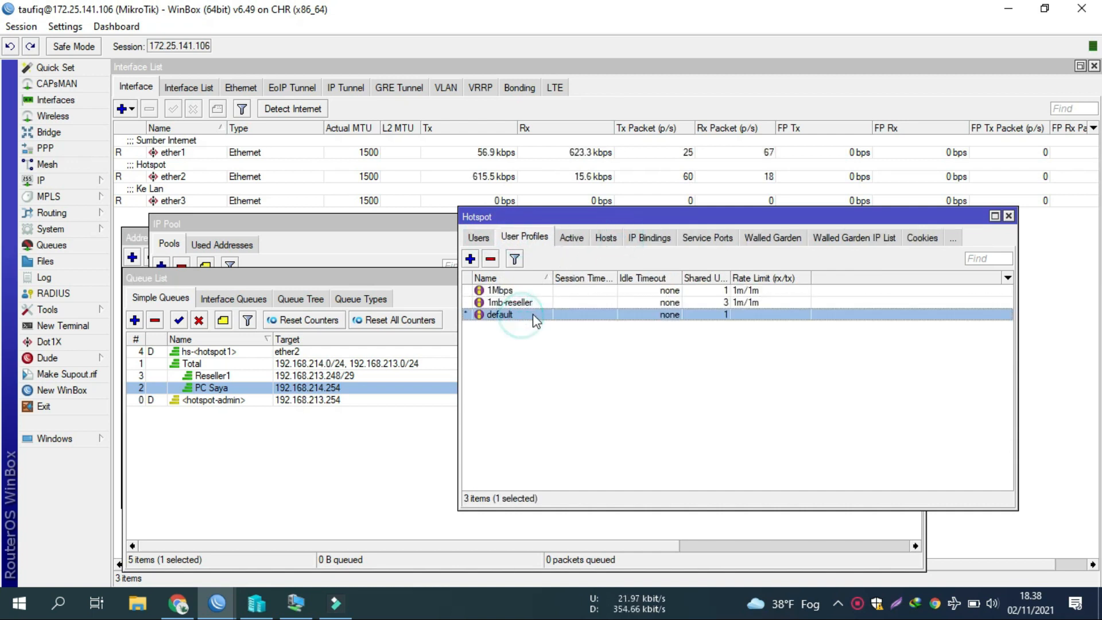
pyautogui.click(554, 303)
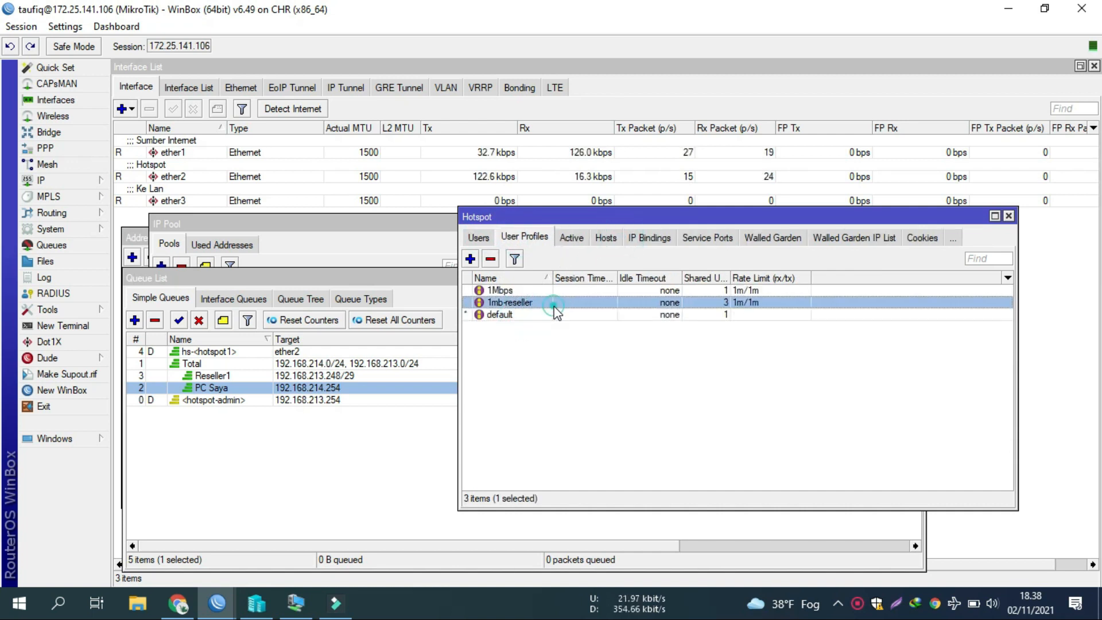
pyautogui.doubleClick(521, 303)
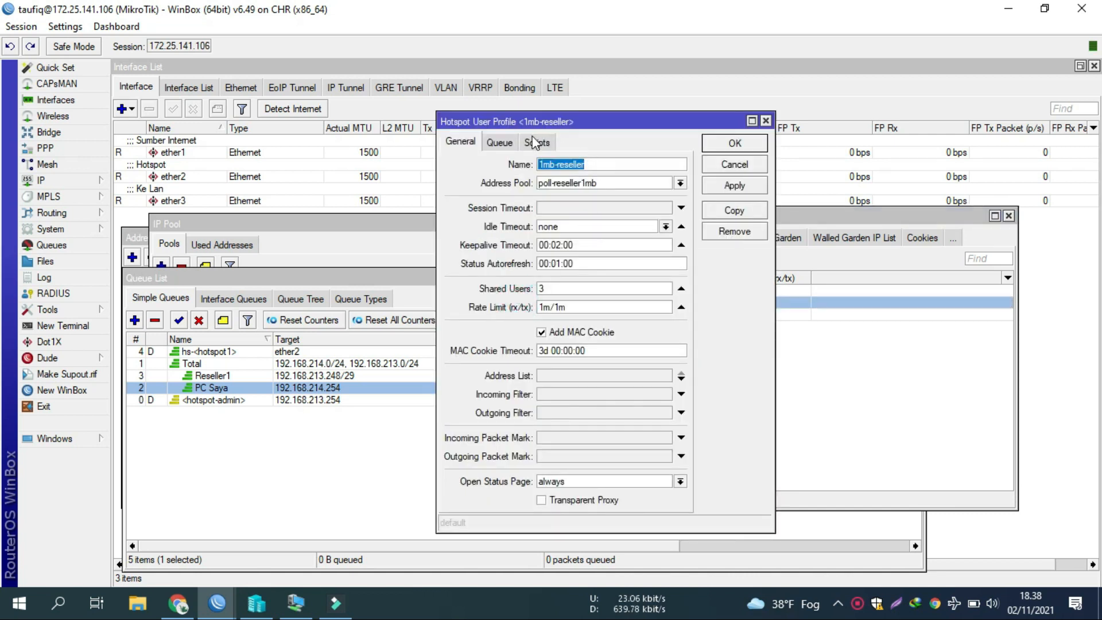
# Step: Set the profile's Insert Queue Before and Parent Queue to Reseller1, then apply and save
pyautogui.click(500, 142)
pyautogui.click(681, 164)
pyautogui.click(665, 164)
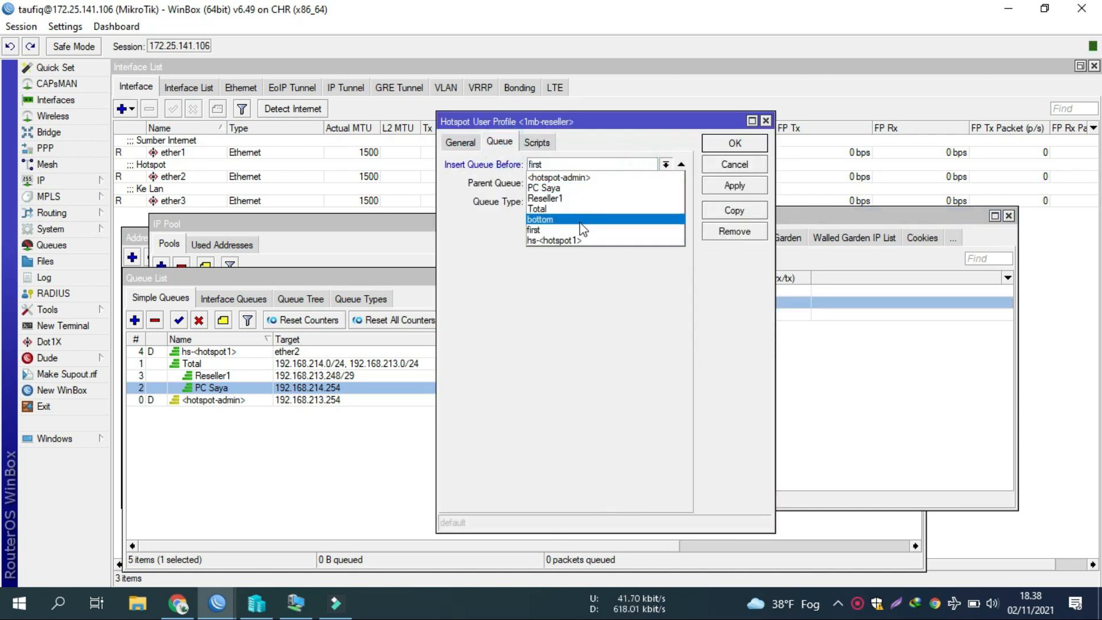
pyautogui.click(572, 198)
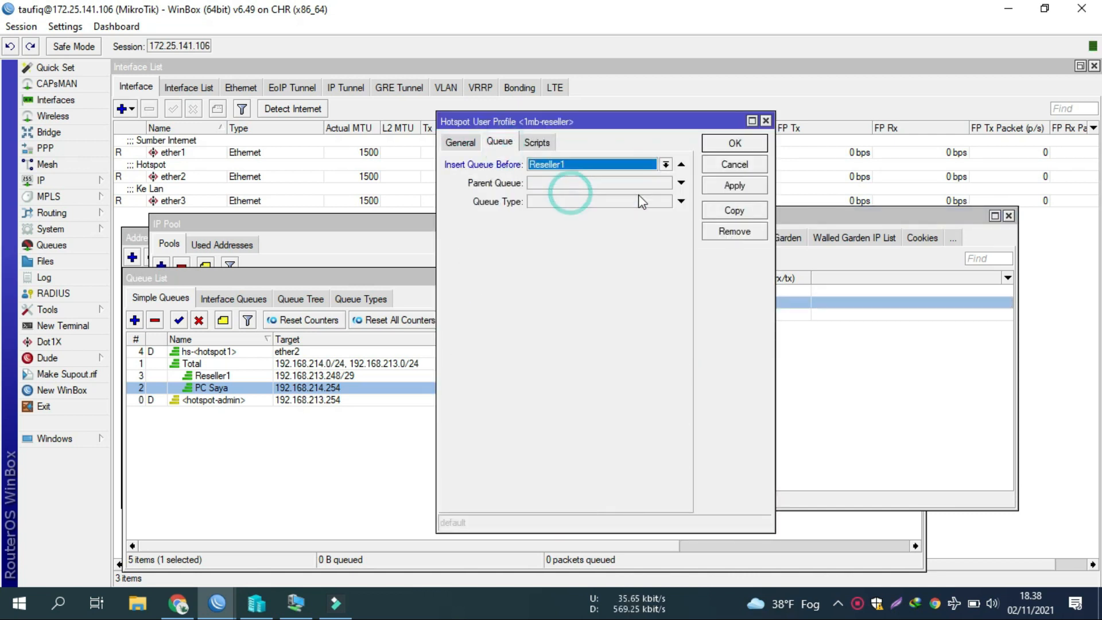
pyautogui.click(682, 182)
pyautogui.click(665, 182)
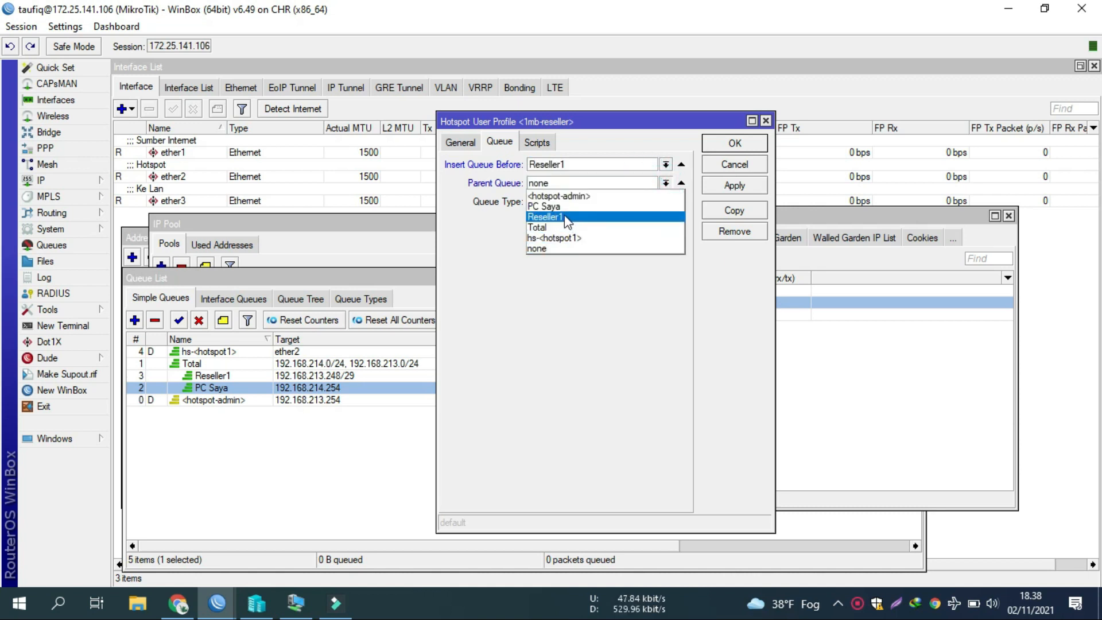
pyautogui.click(566, 217)
pyautogui.click(720, 185)
pyautogui.click(715, 144)
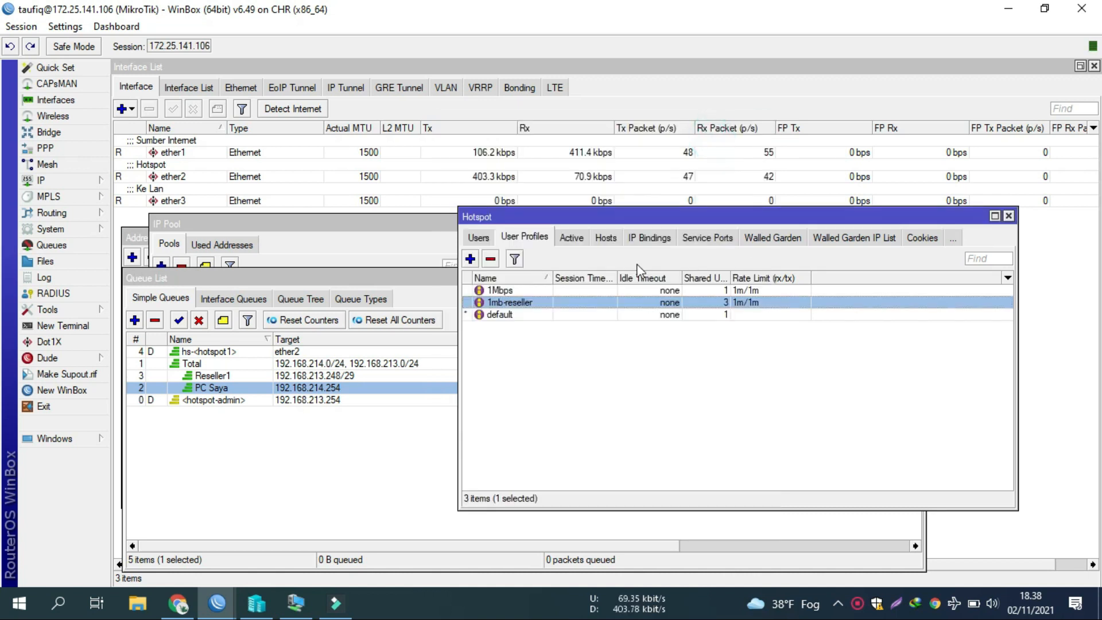
# Step: Change hsprof1's login methods: drop Cookie, add HTTP PAP, HTTPS and MAC Cookie
pyautogui.click(479, 238)
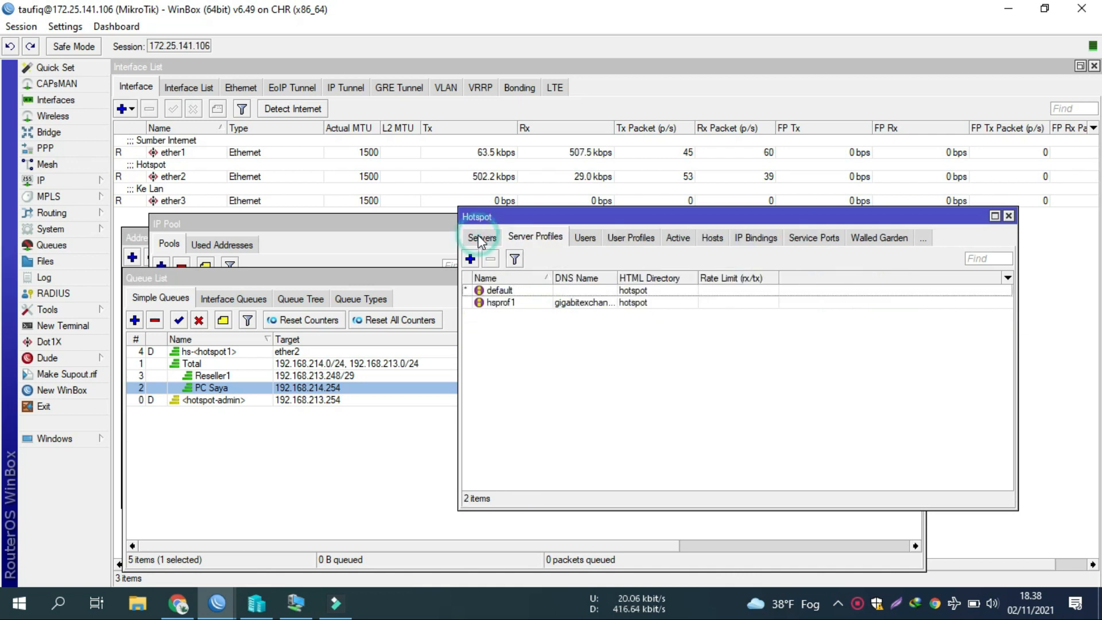
pyautogui.doubleClick(499, 301)
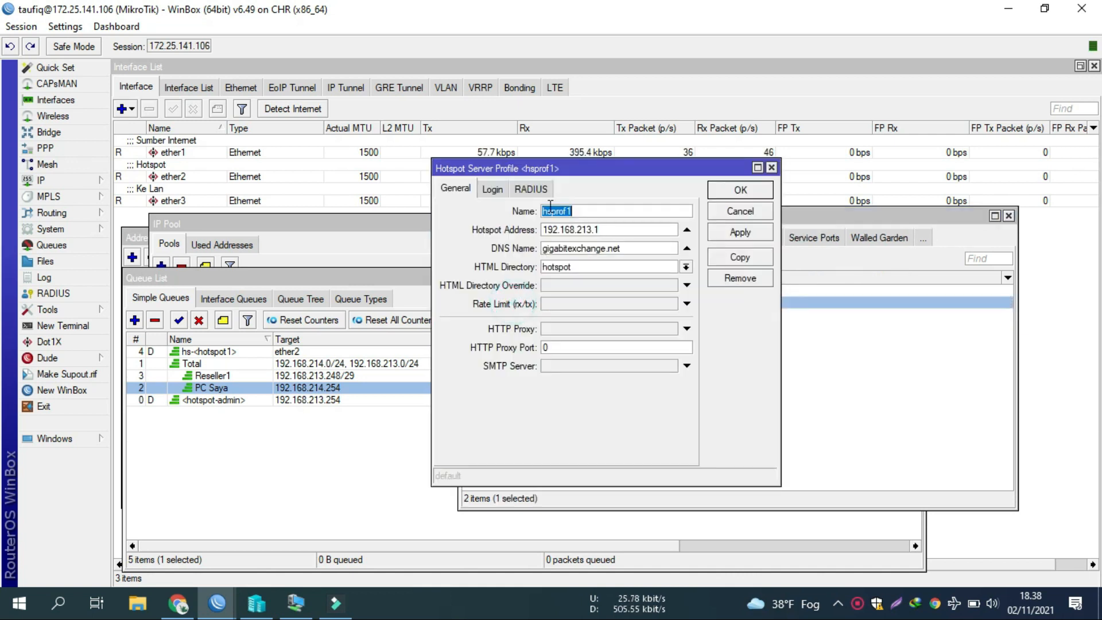
pyautogui.click(492, 190)
pyautogui.click(625, 212)
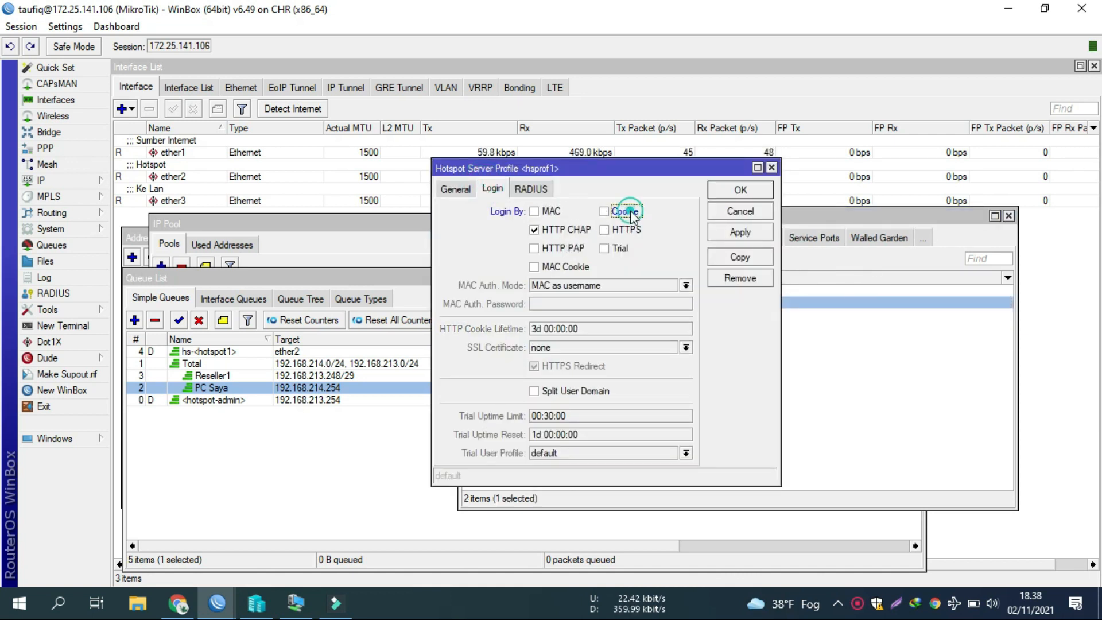
pyautogui.click(569, 248)
pyautogui.click(630, 230)
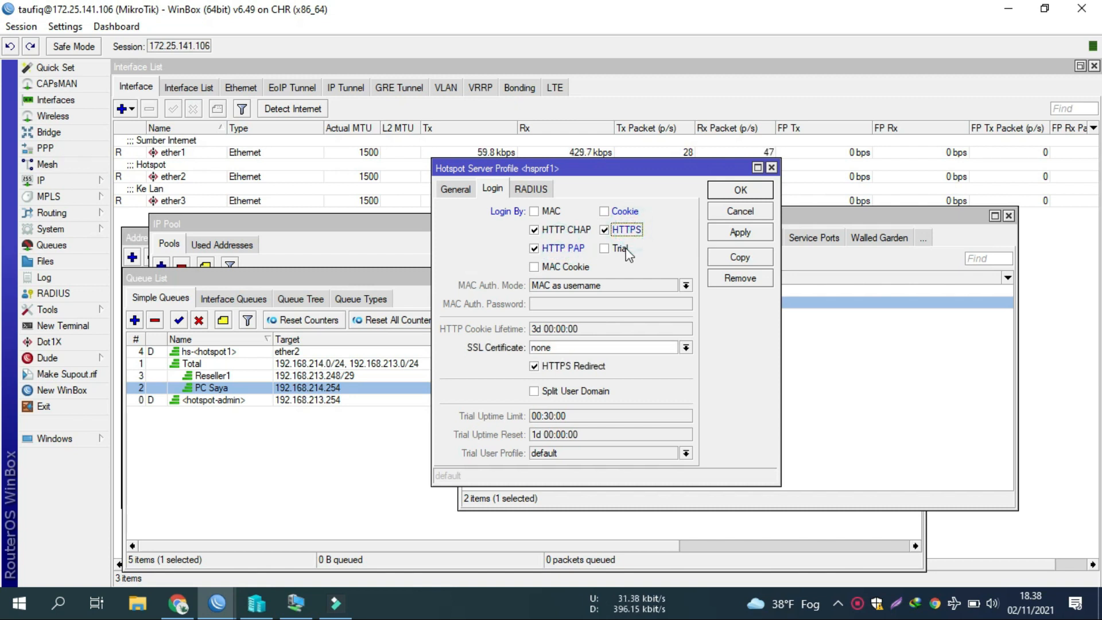
pyautogui.click(592, 266)
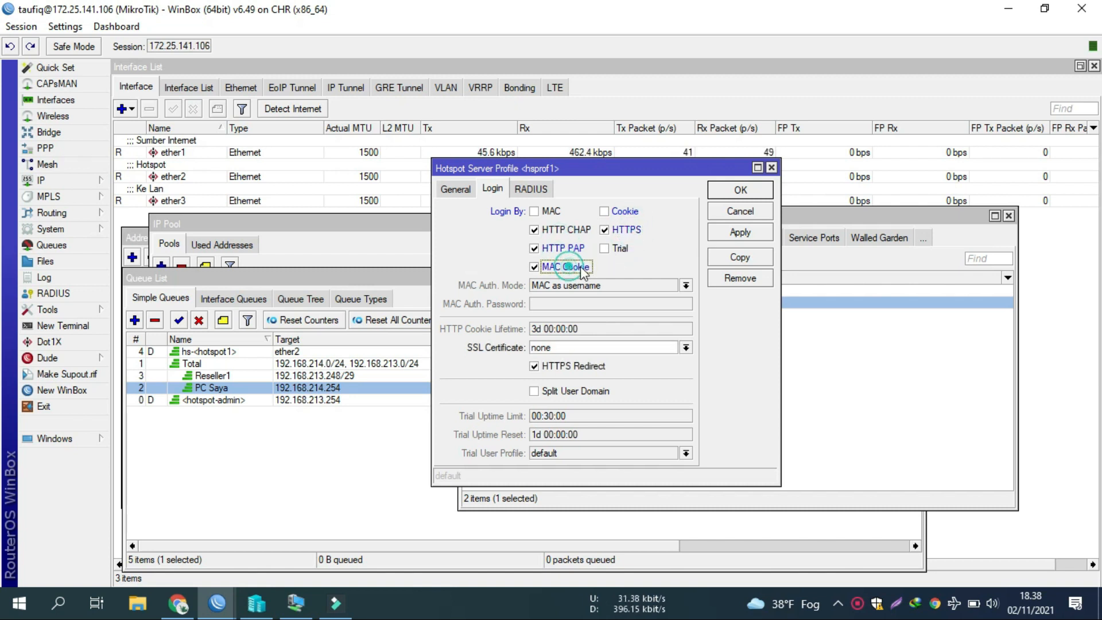
pyautogui.click(742, 234)
pyautogui.click(740, 190)
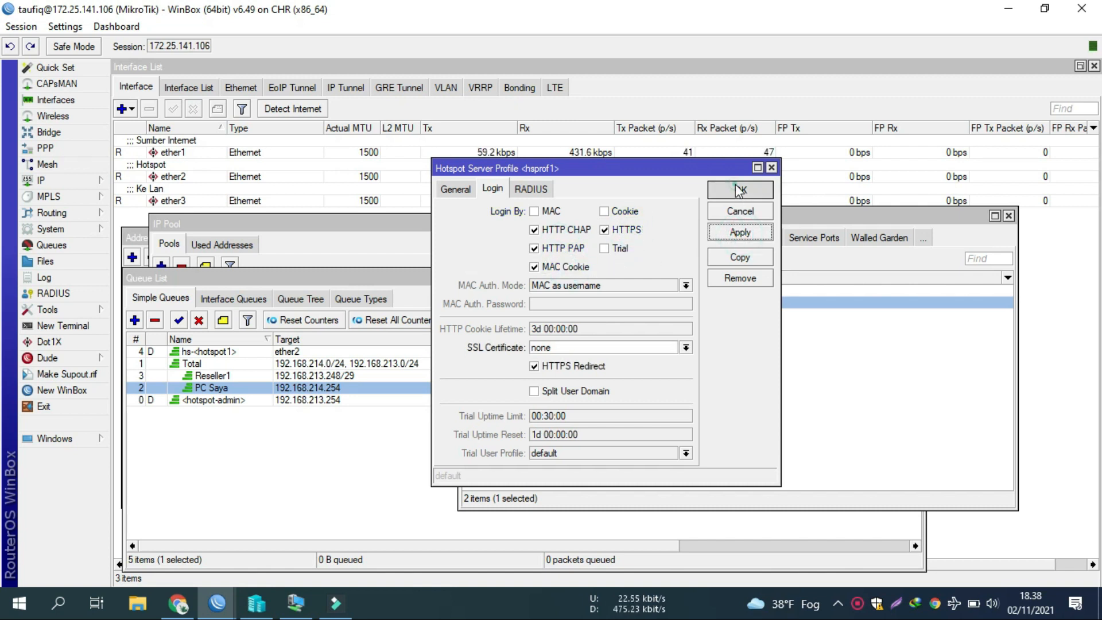
pyautogui.click(296, 602)
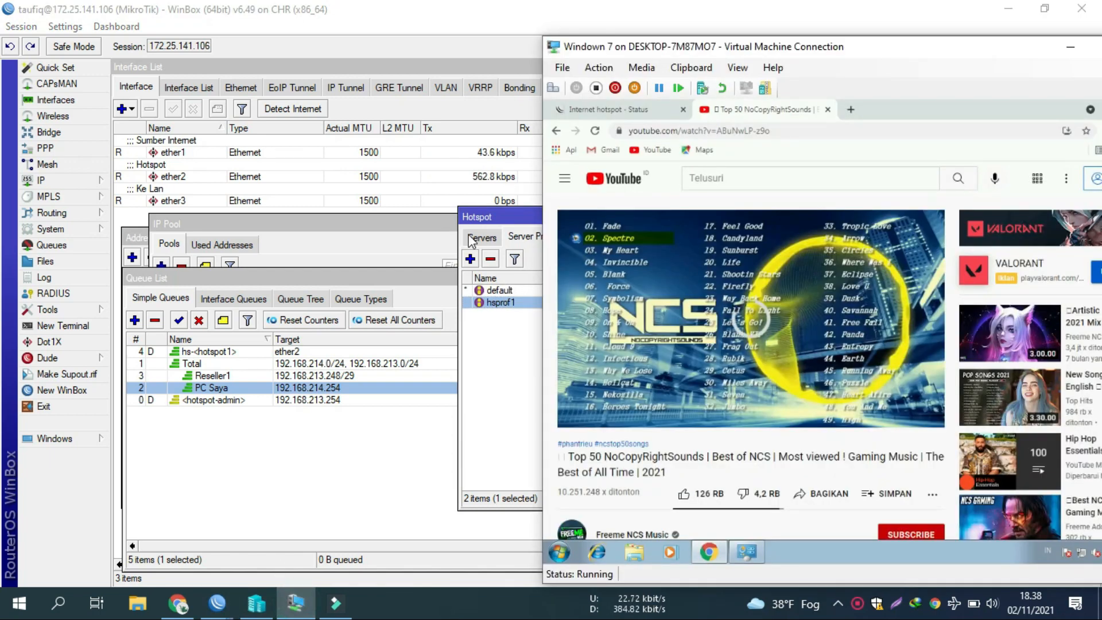
# Step: Log the current user out of the hotspot and return to its login page
pyautogui.click(620, 112)
pyautogui.click(806, 391)
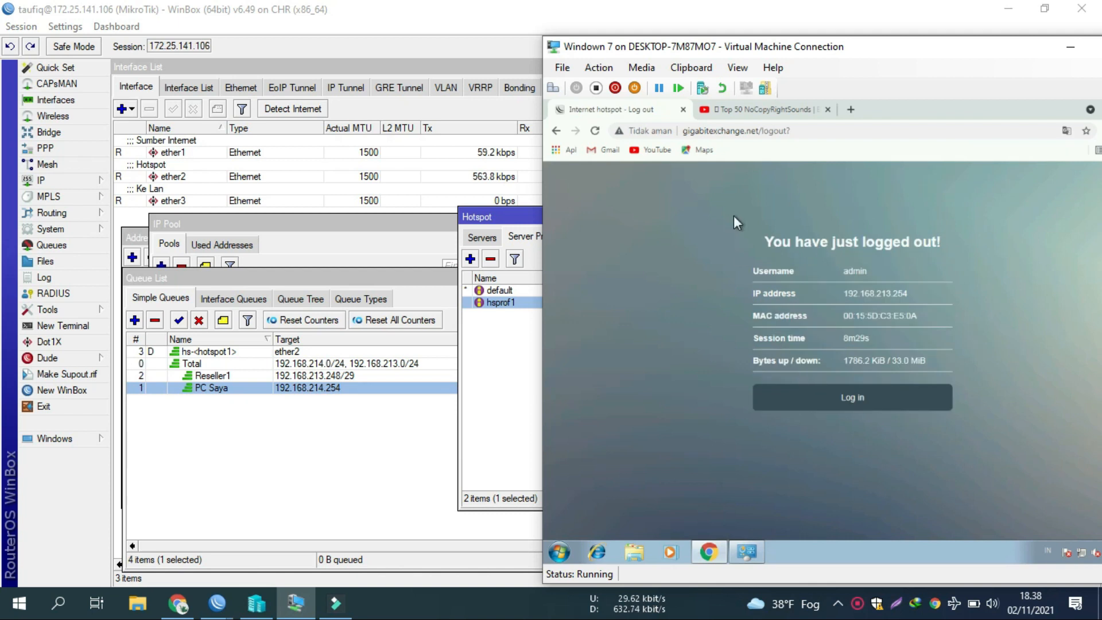
pyautogui.click(838, 402)
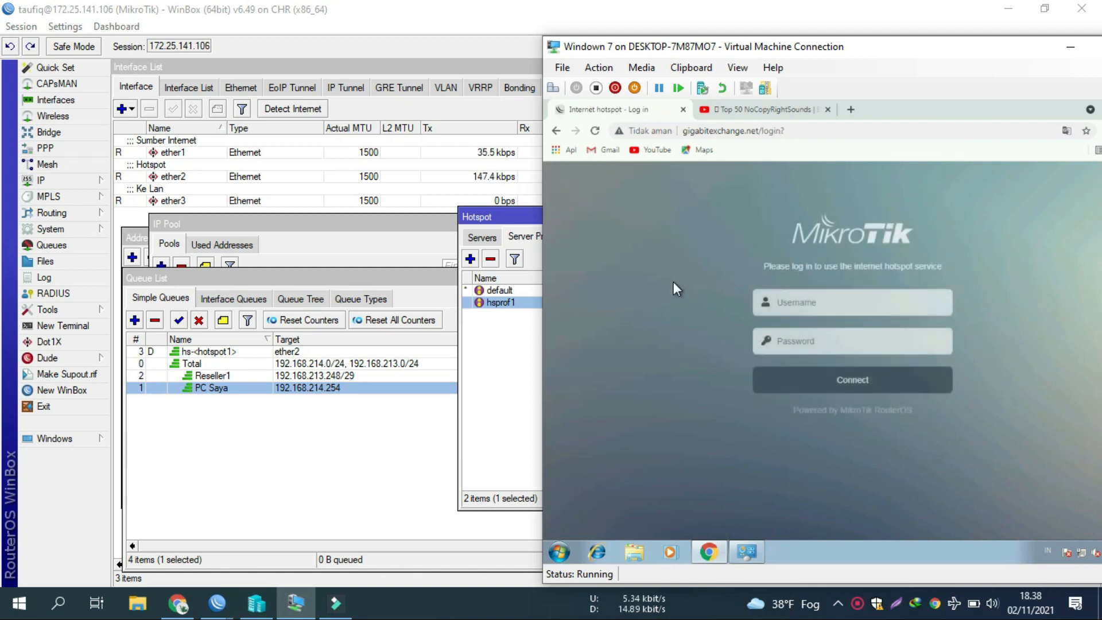
pyautogui.click(792, 298)
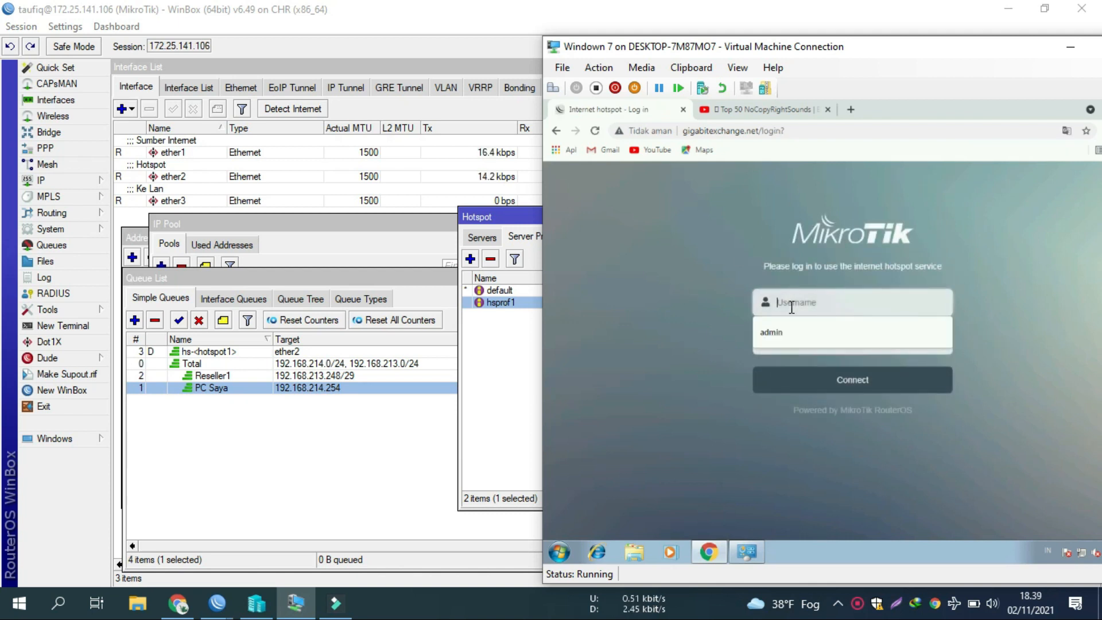
# Step: Look up the reseller1 user's password in WinBox's hotspot Users list
pyautogui.click(524, 237)
pyautogui.click(545, 236)
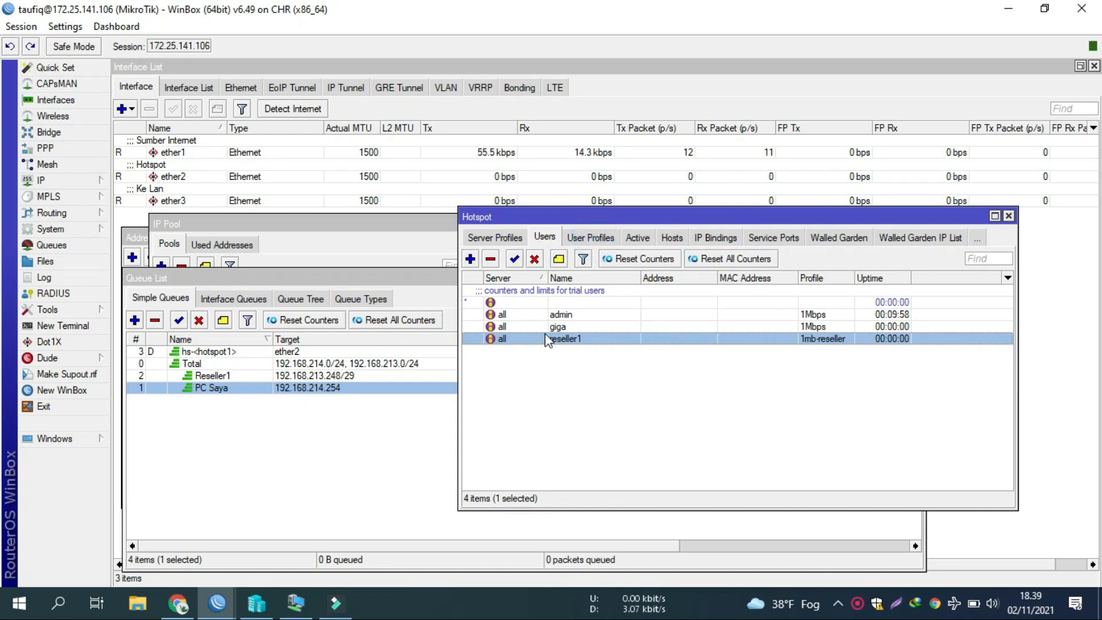
pyautogui.doubleClick(546, 338)
pyautogui.click(554, 295)
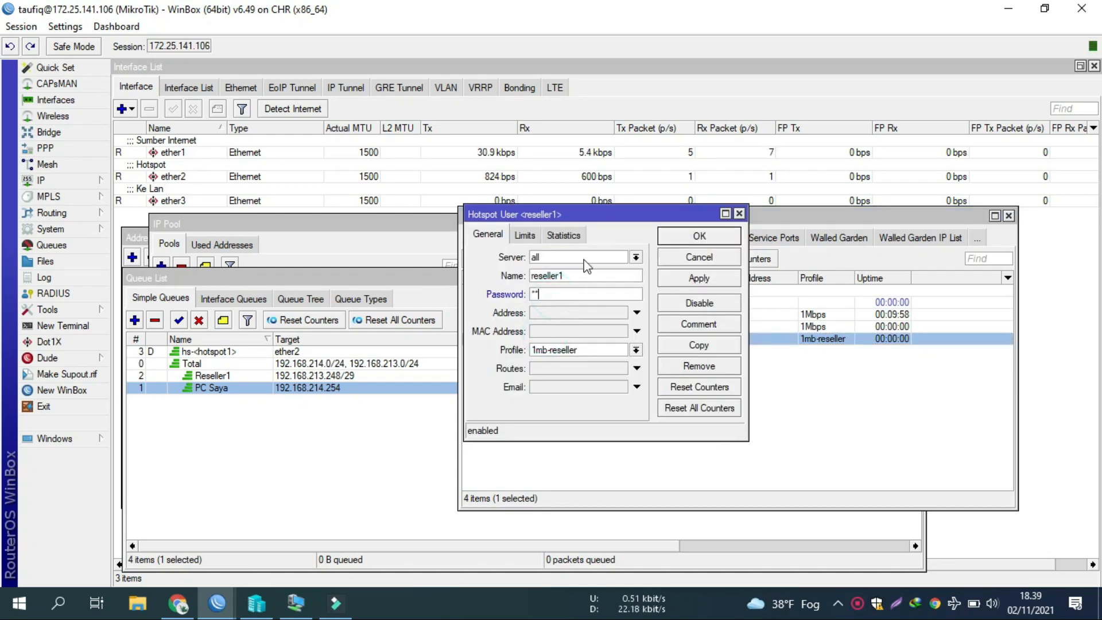
pyautogui.click(670, 236)
# Step: Log in to the hotspot as reseller1 with its password
pyautogui.click(313, 604)
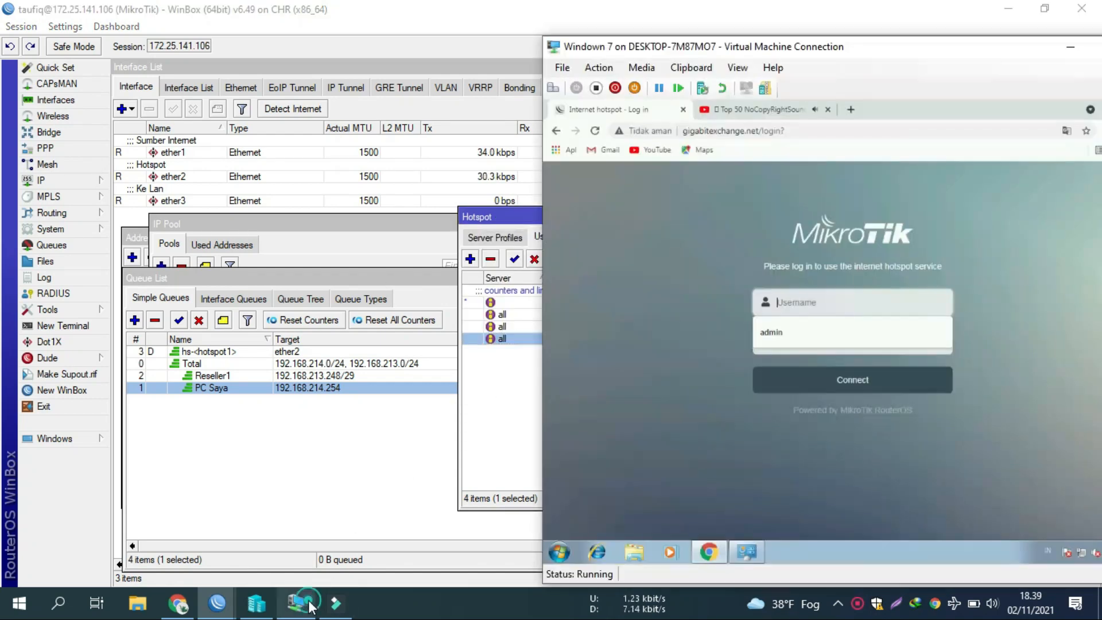
pyautogui.write('res')
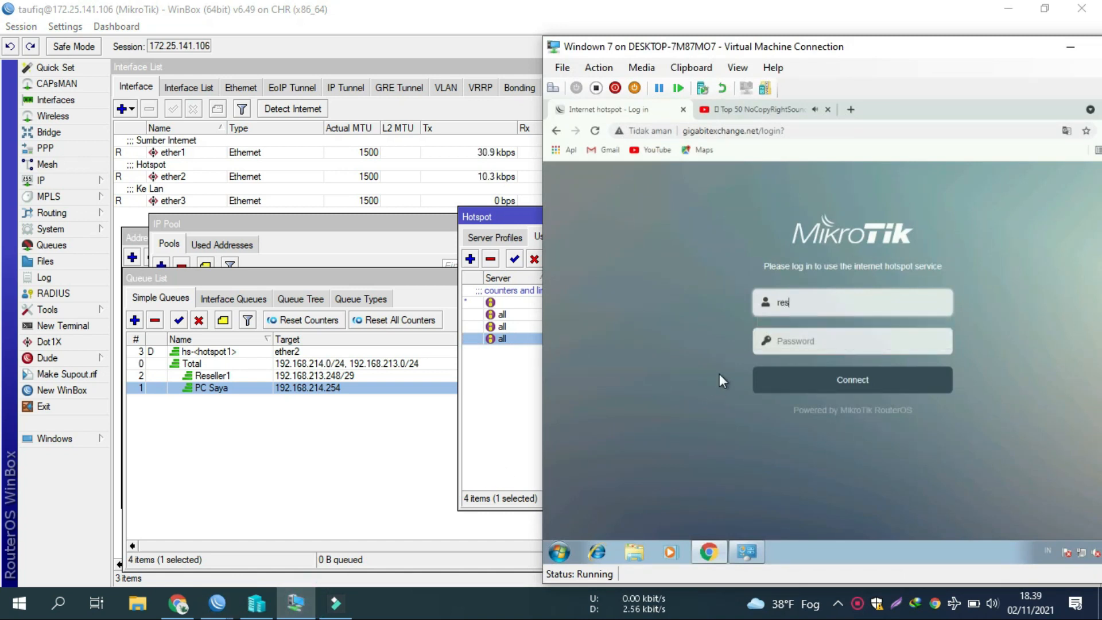
pyautogui.write('eller1')
pyautogui.press('Tab')
pyautogui.write('12')
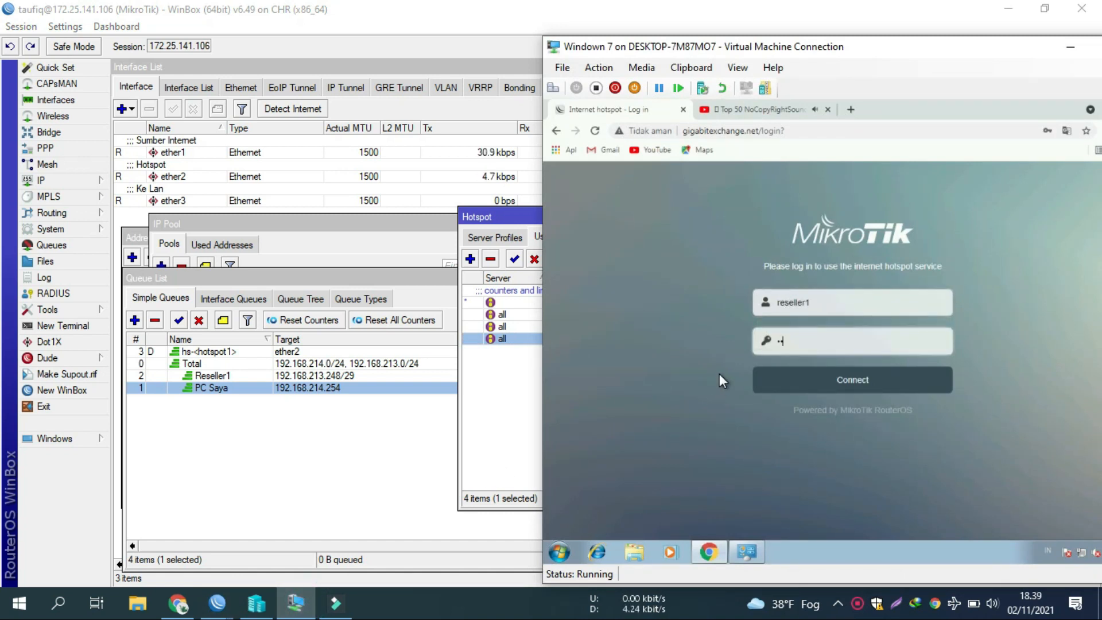
pyautogui.press('Return')
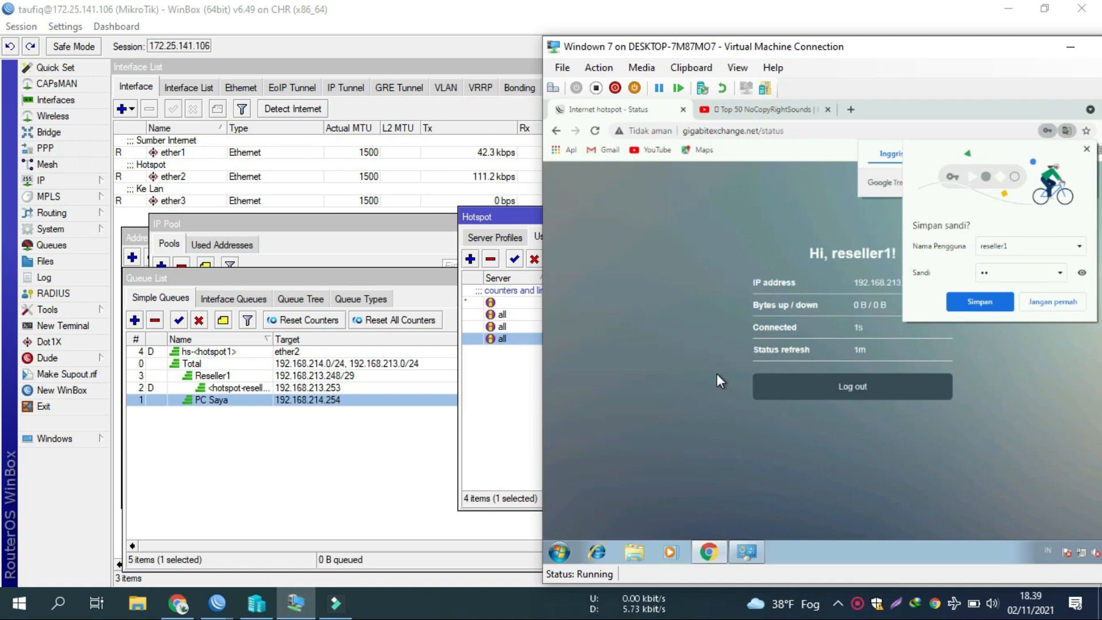
pyautogui.click(481, 431)
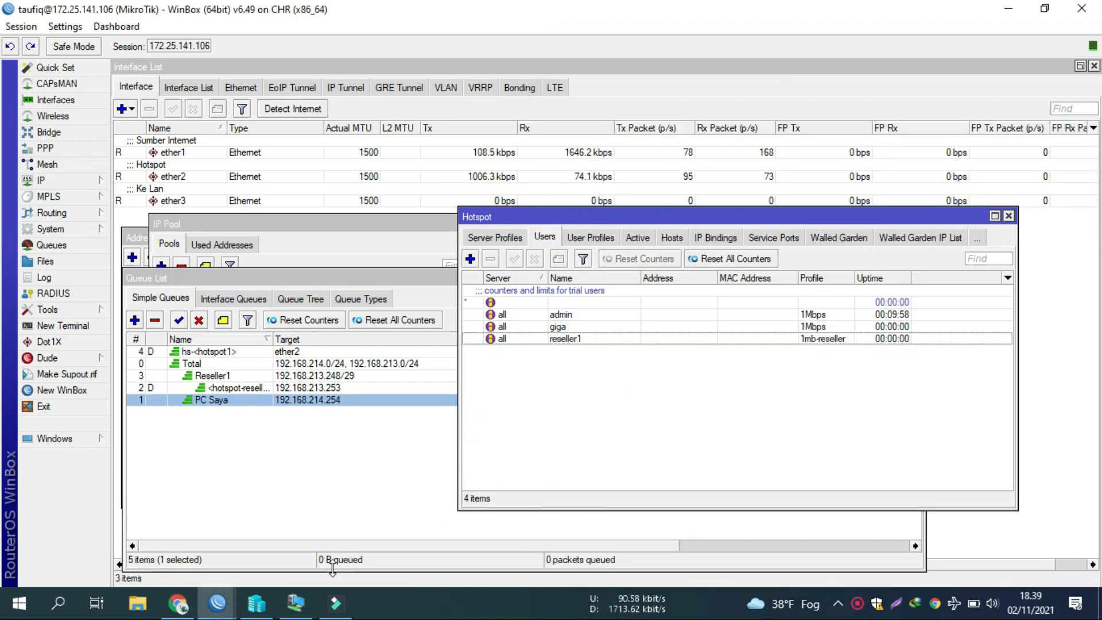
# Step: Widen the queue name column and select the Reseller1 parent queue
pyautogui.click(297, 604)
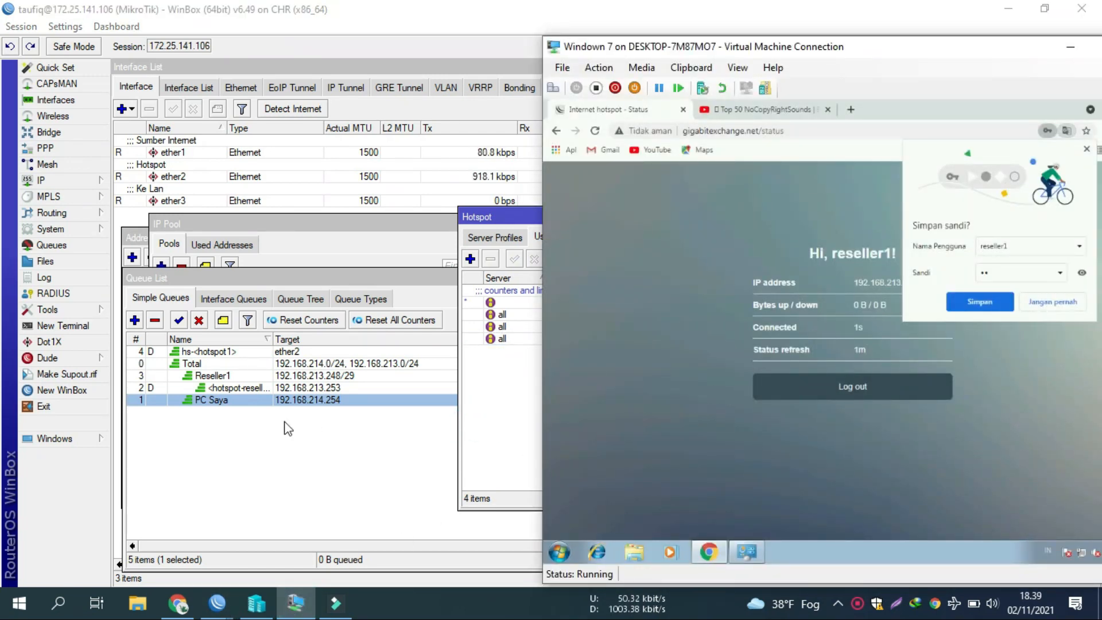
pyautogui.click(263, 418)
pyautogui.click(271, 336)
pyautogui.moveTo(280, 335); pyautogui.dragTo(299, 332)
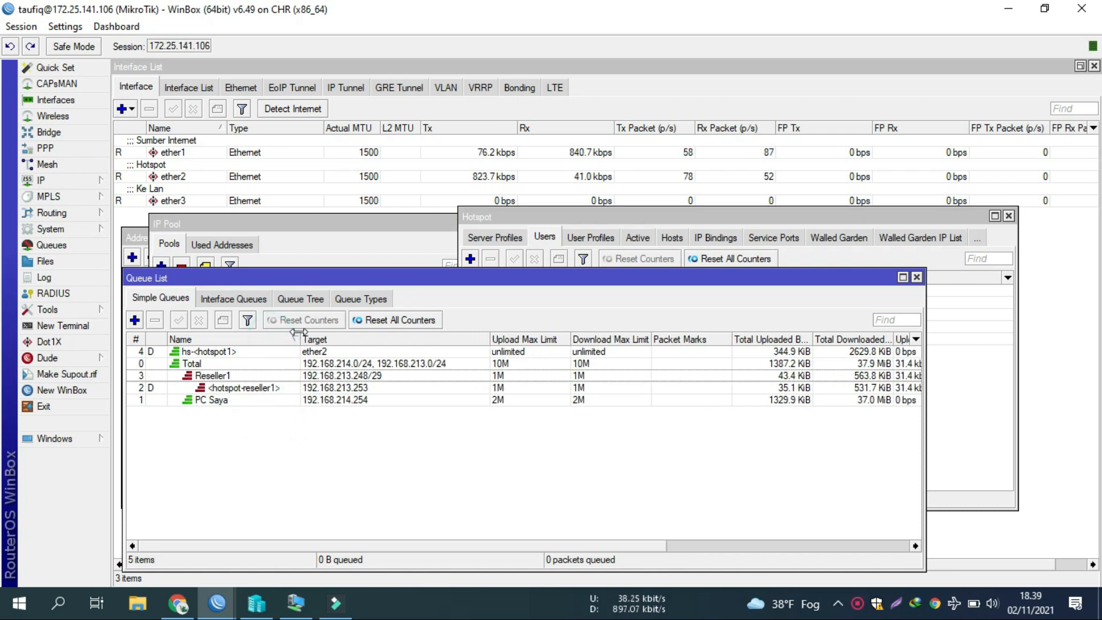
pyautogui.click(211, 376)
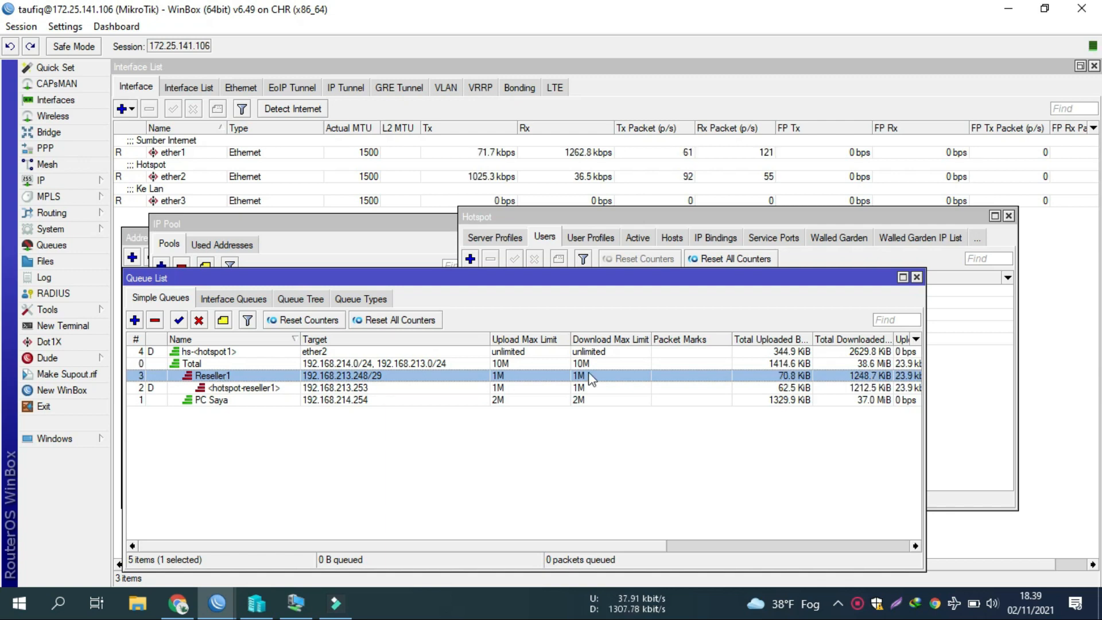
# Step: Restore the maximized Hotspot window, move it aside, and switch it to User Profiles
pyautogui.doubleClick(695, 221)
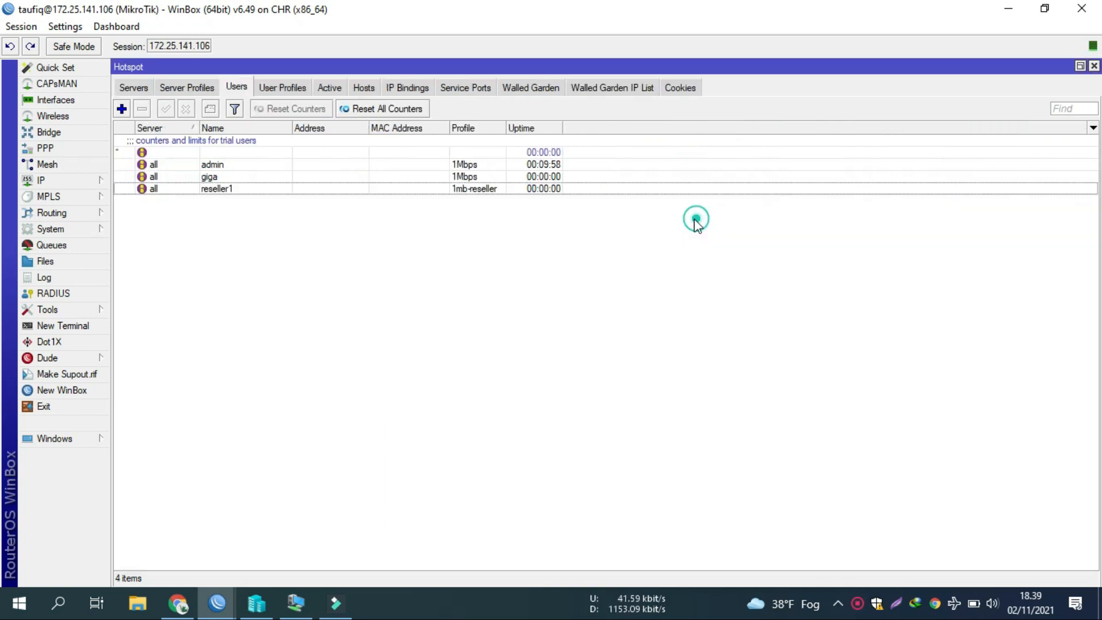
pyautogui.click(1080, 66)
pyautogui.moveTo(581, 213); pyautogui.dragTo(642, 148)
pyautogui.click(296, 388)
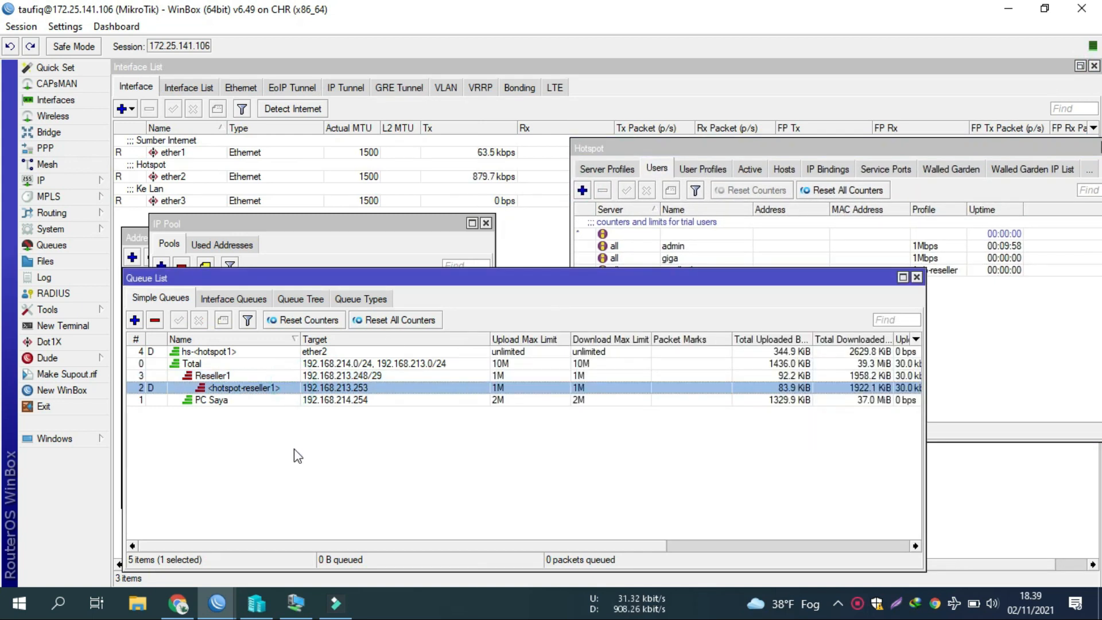
pyautogui.click(970, 331)
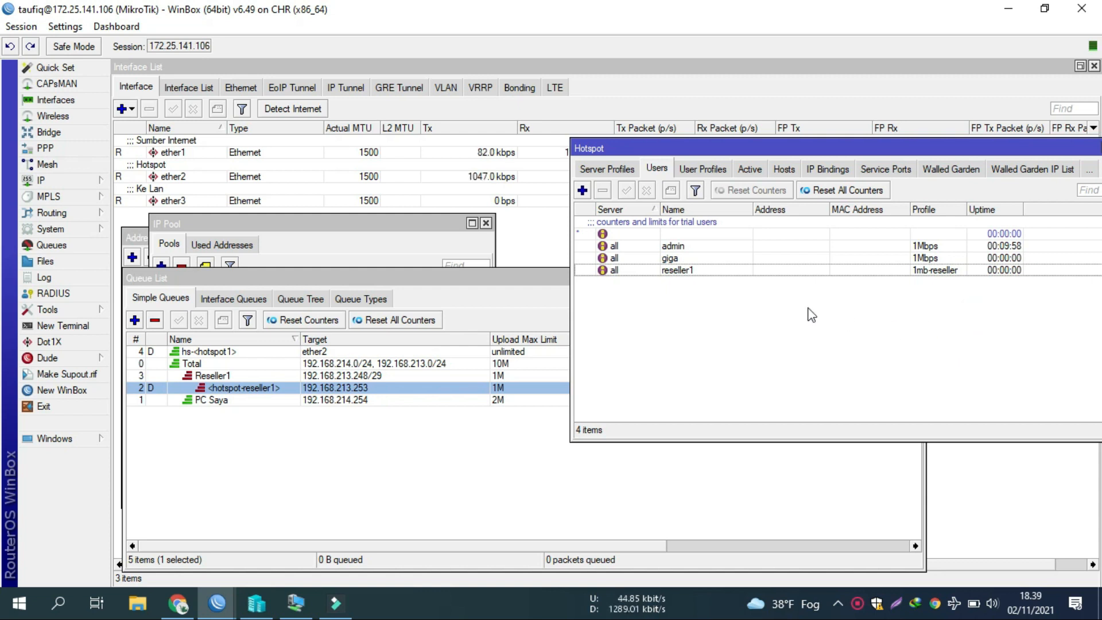
pyautogui.click(689, 247)
pyautogui.click(703, 169)
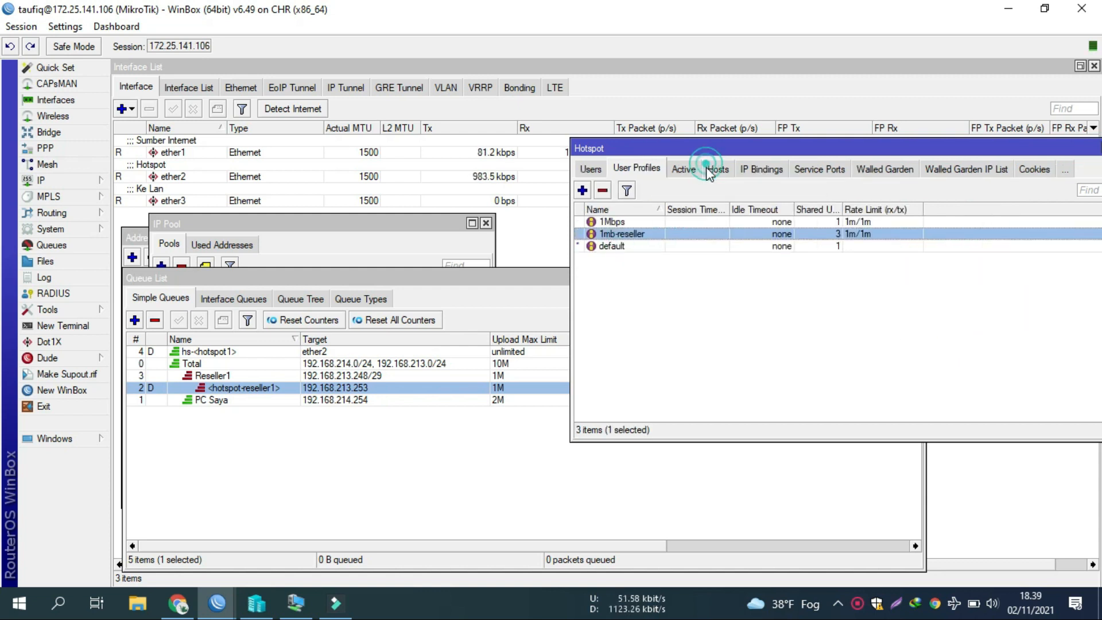
# Step: Inspect the default profile's Queue tab, then select the Total and hotspot-reseller1 queues
pyautogui.click(640, 247)
pyautogui.doubleClick(640, 246)
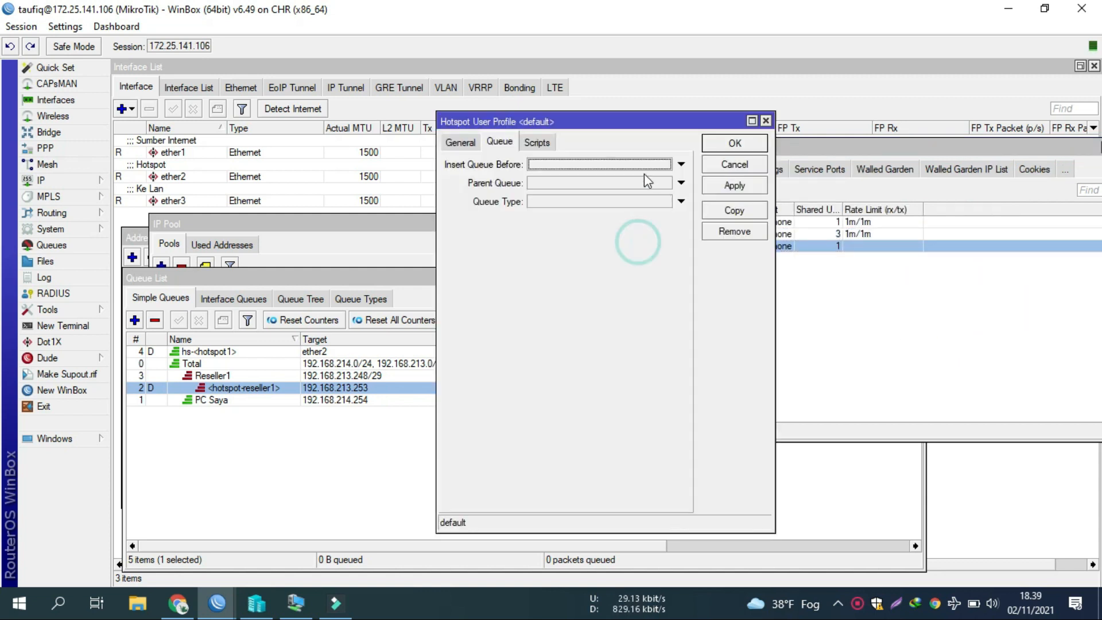
pyautogui.click(722, 166)
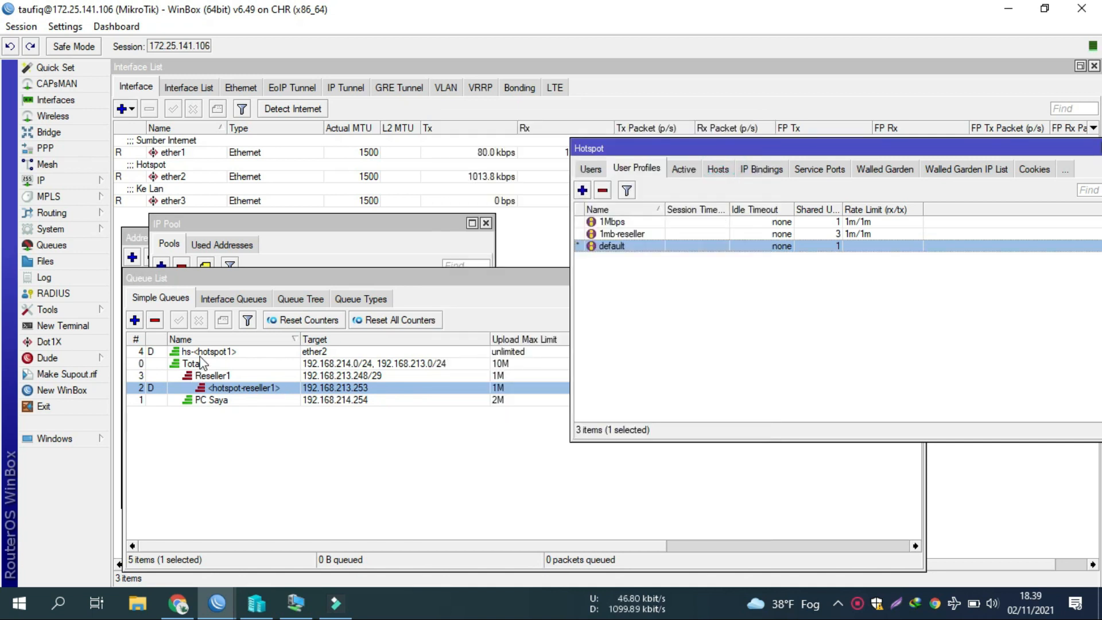
pyautogui.click(167, 352)
pyautogui.click(193, 365)
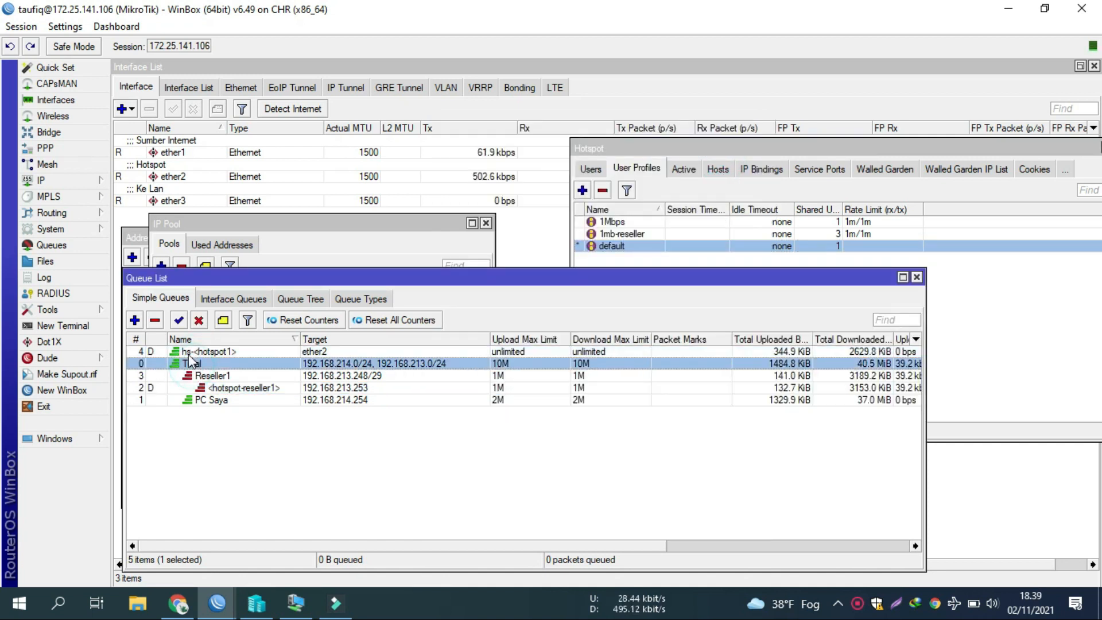
pyautogui.click(245, 422)
pyautogui.click(243, 388)
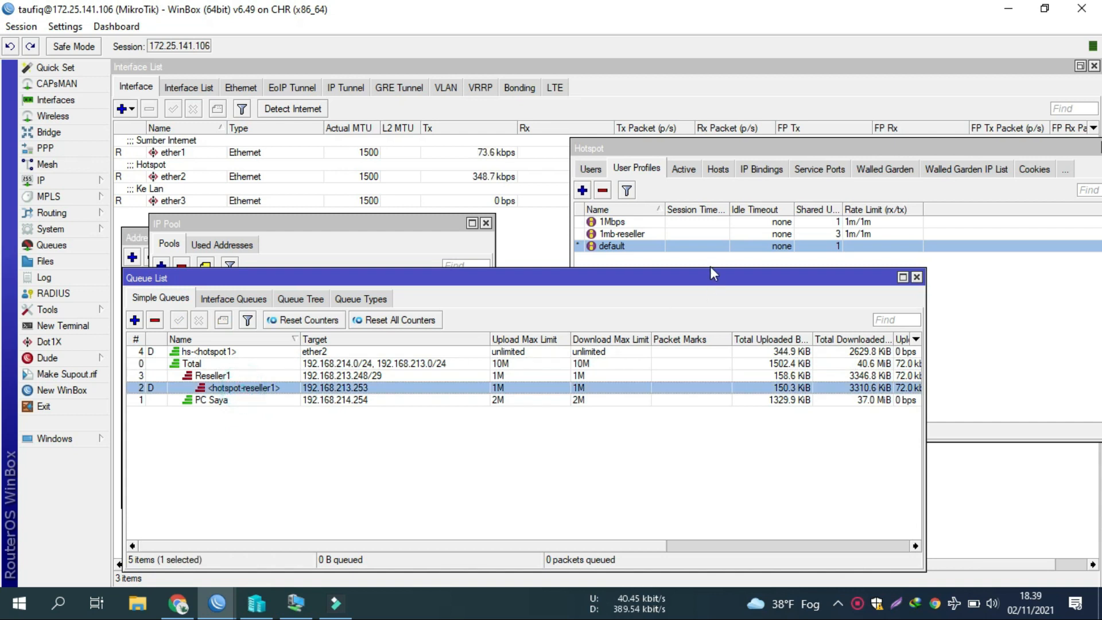
# Step: Move the Hotspot window to the upper right and check 1mb-reseller's rate limit
pyautogui.moveTo(718, 148); pyautogui.dragTo(750, 57)
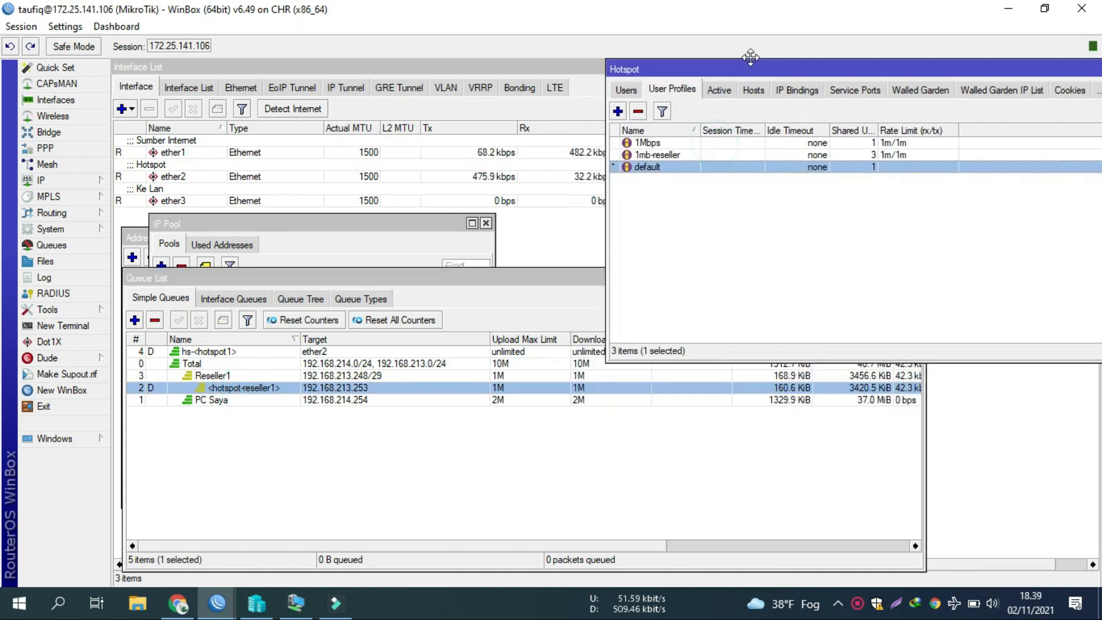
pyautogui.click(473, 278)
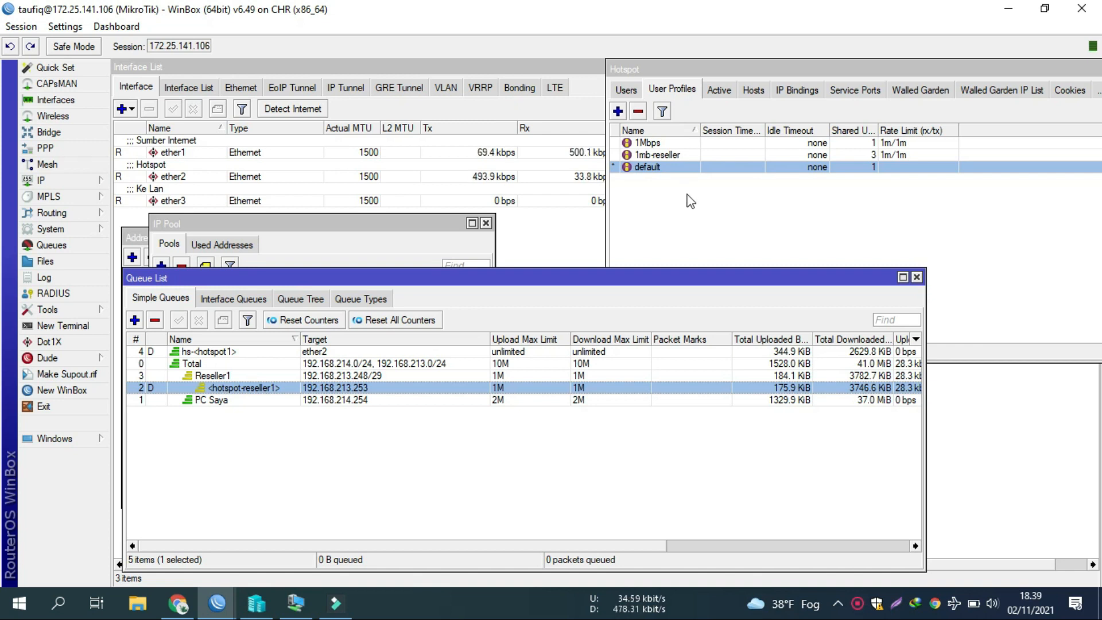
pyautogui.click(775, 155)
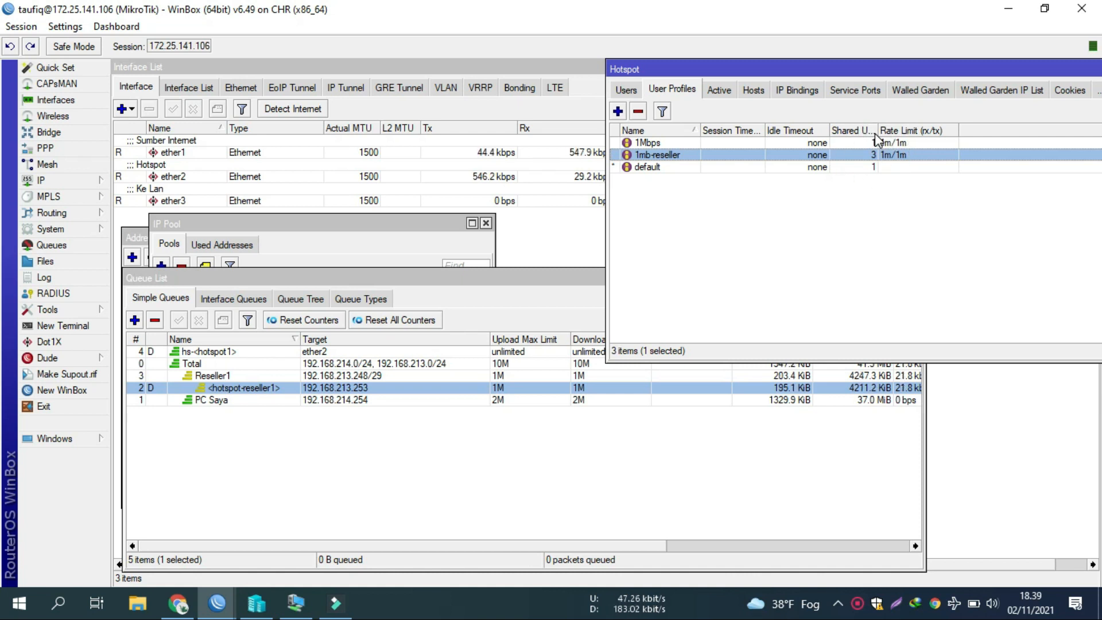
# Step: Compare the nested hotspot-reseller1 queue against its Reseller1 parent's 1M limits
pyautogui.click(397, 389)
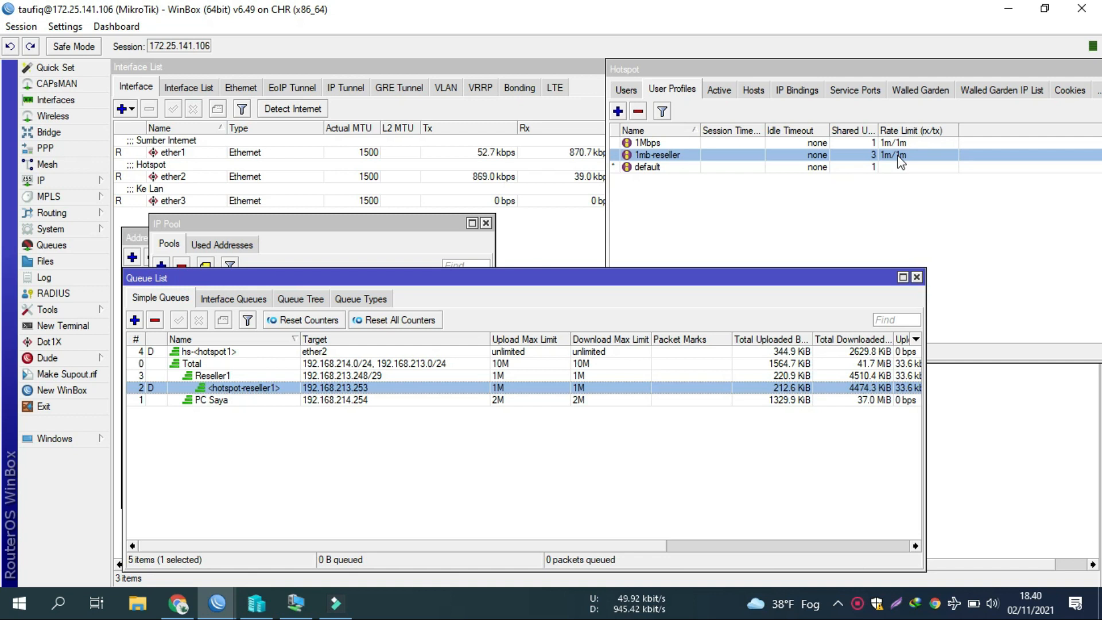
pyautogui.click(499, 376)
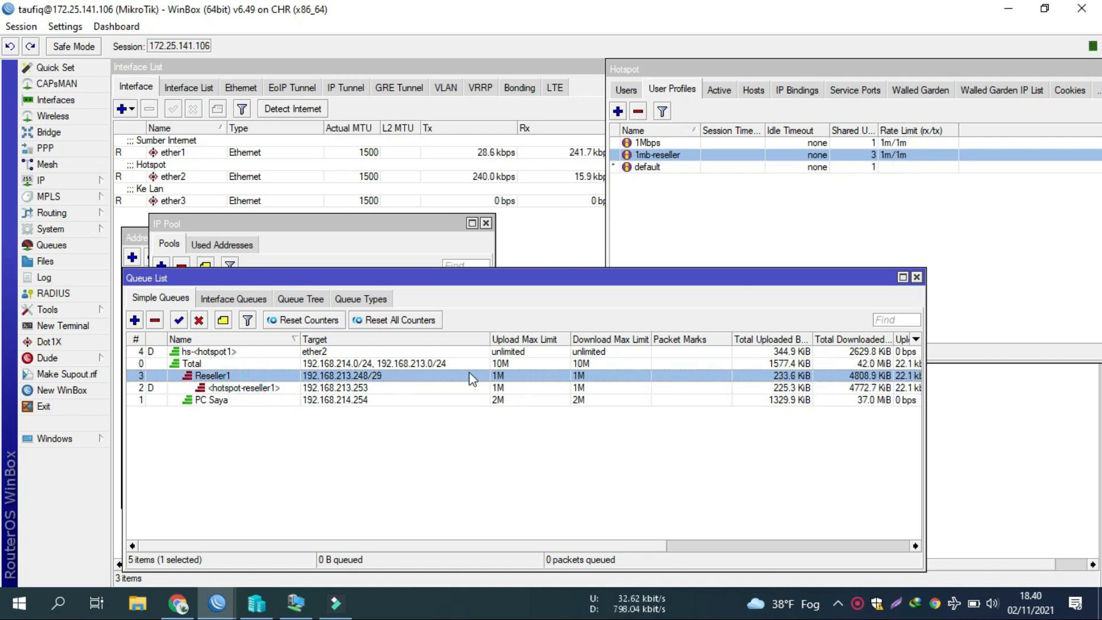
pyautogui.click(338, 388)
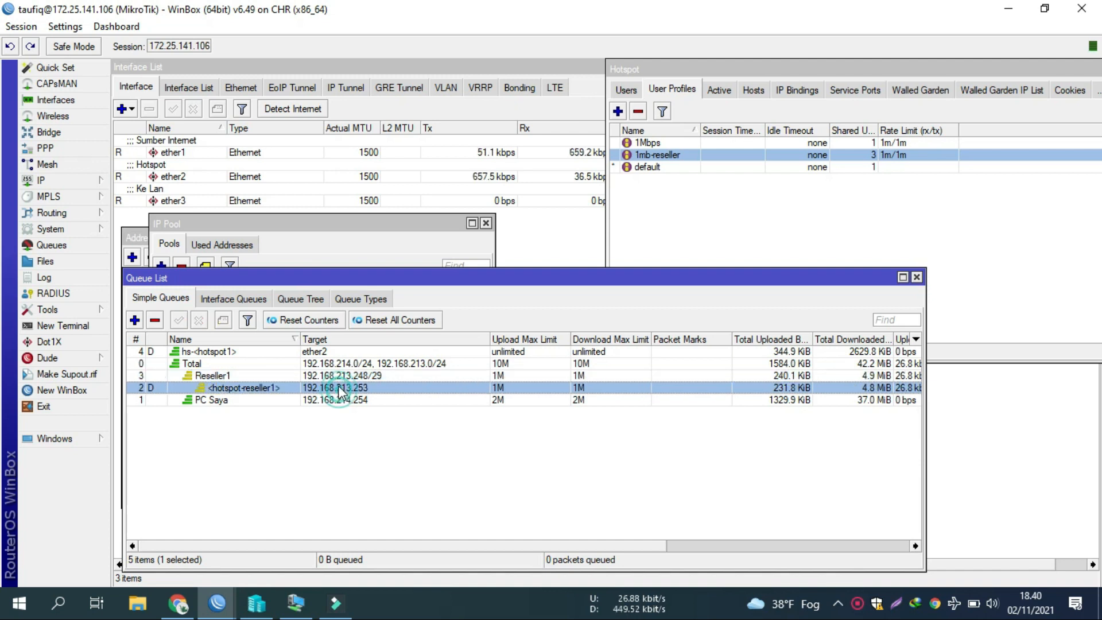
pyautogui.click(338, 376)
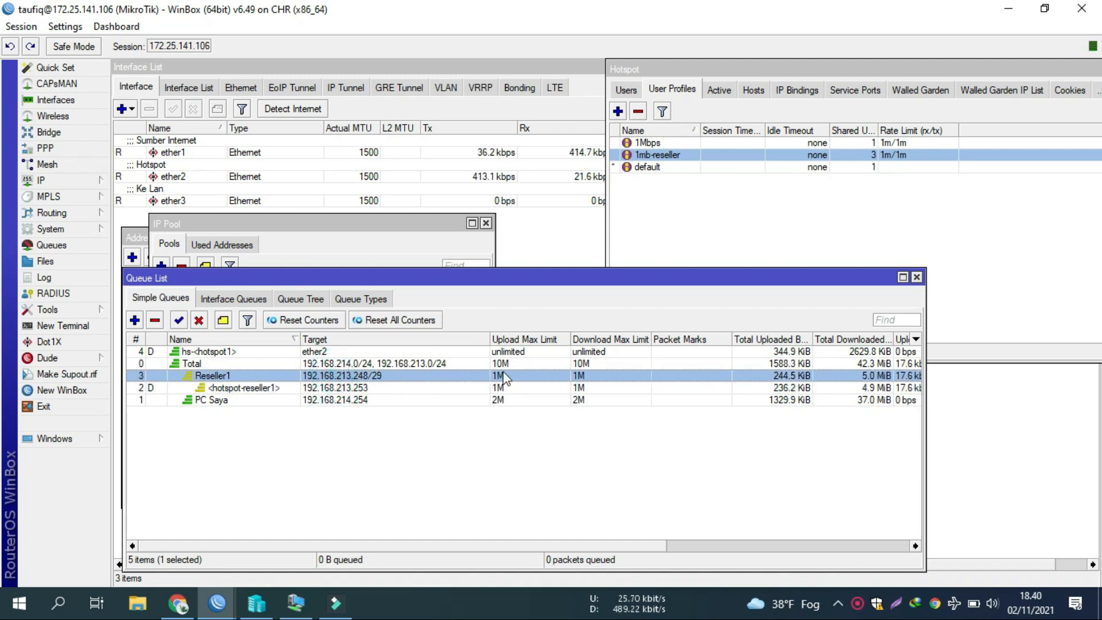
pyautogui.click(399, 390)
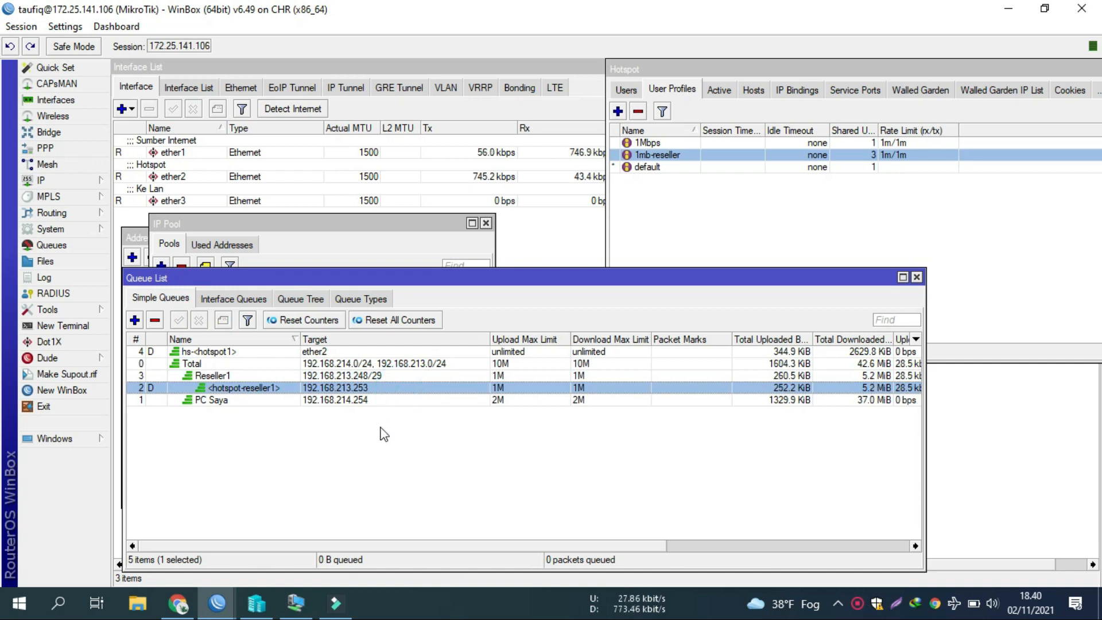
pyautogui.click(504, 389)
pyautogui.click(577, 389)
pyautogui.click(578, 376)
pyautogui.click(498, 378)
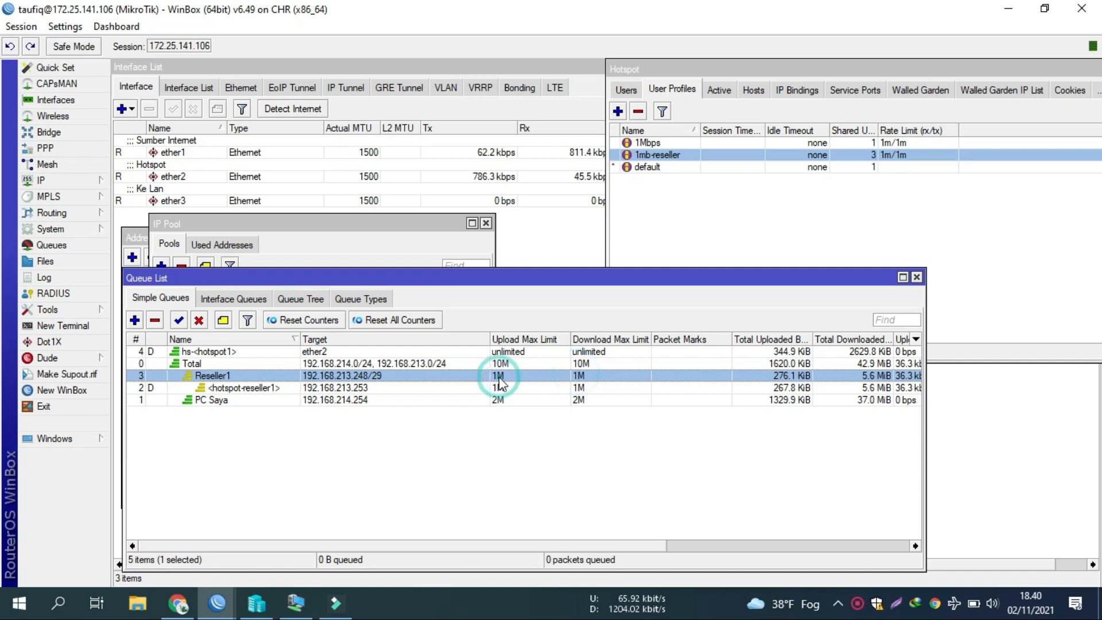
pyautogui.doubleClick(431, 377)
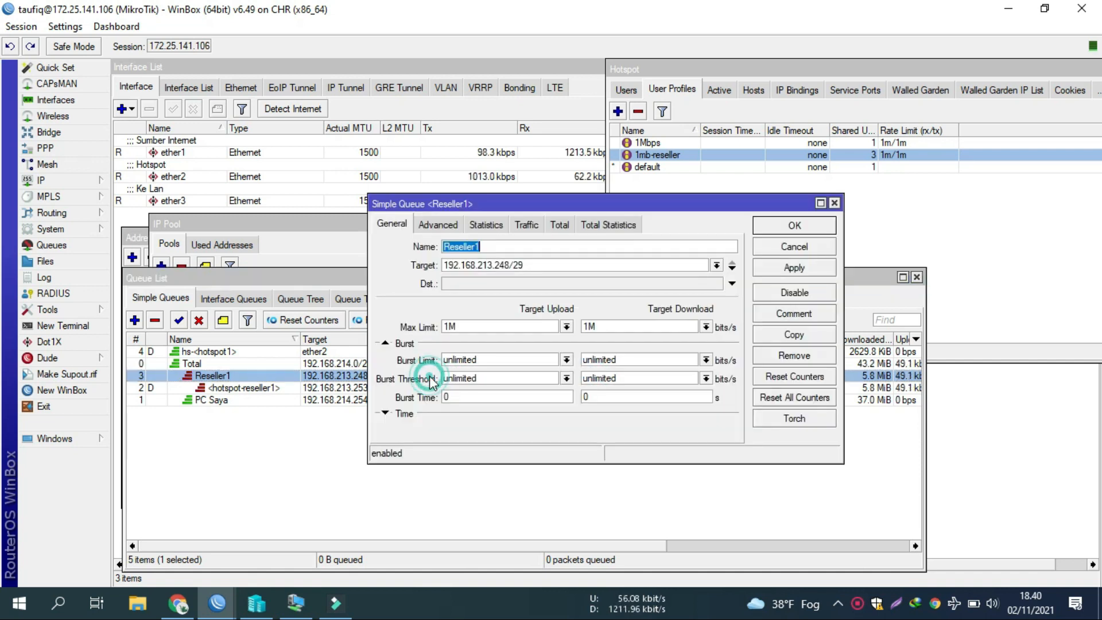
pyautogui.click(588, 326)
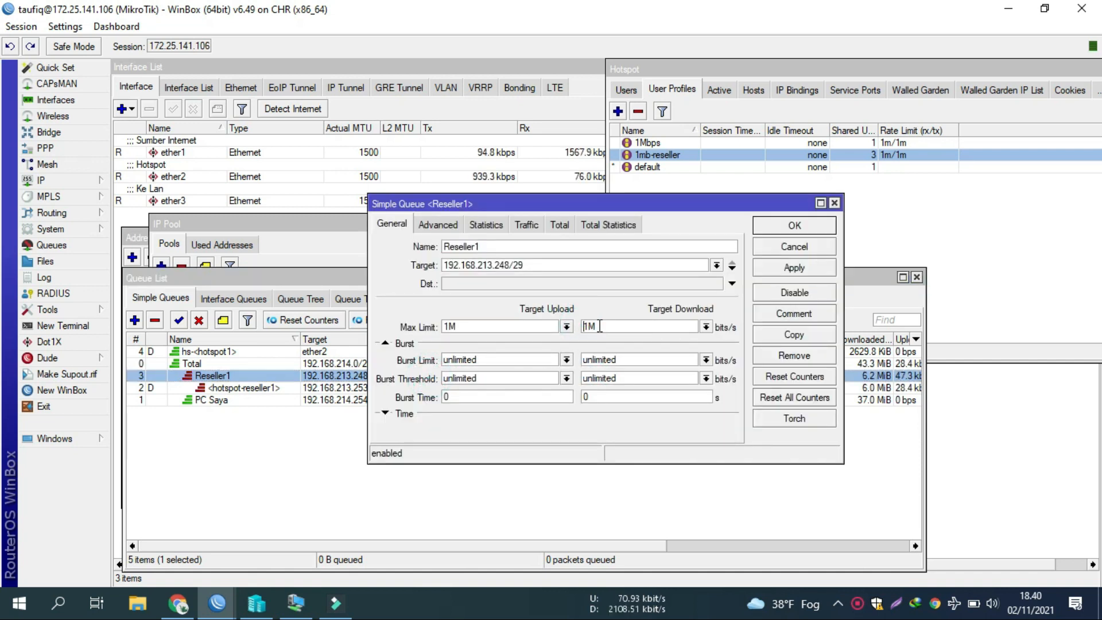
pyautogui.press('Delete')
pyautogui.write('3')
pyautogui.press('Return')
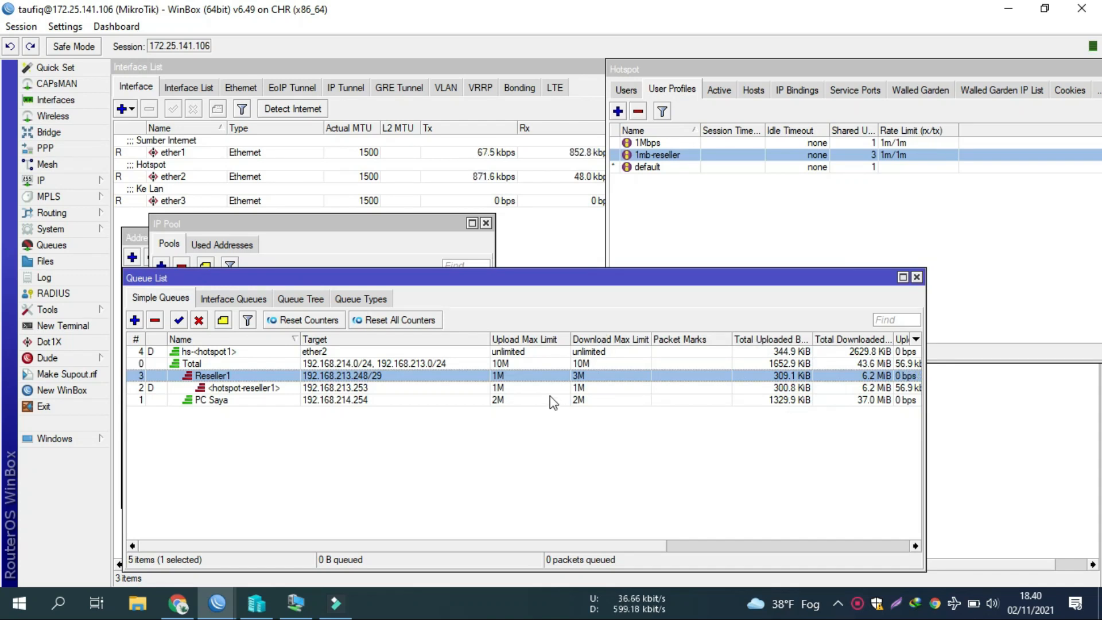
pyautogui.click(555, 388)
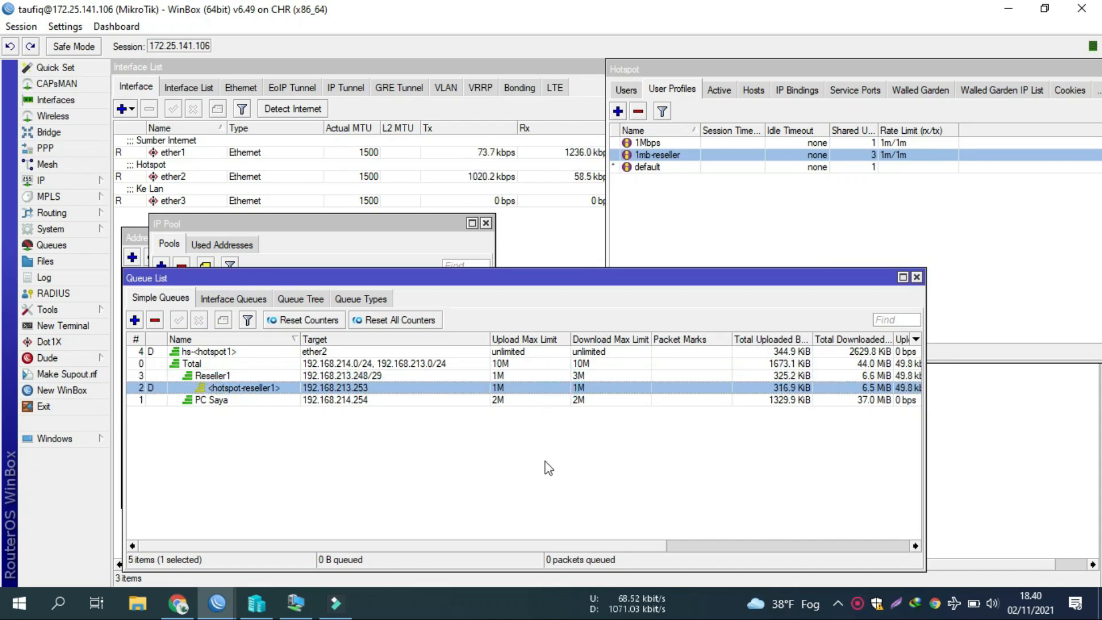
pyautogui.doubleClick(551, 375)
pyautogui.moveTo(587, 326); pyautogui.dragTo(565, 332)
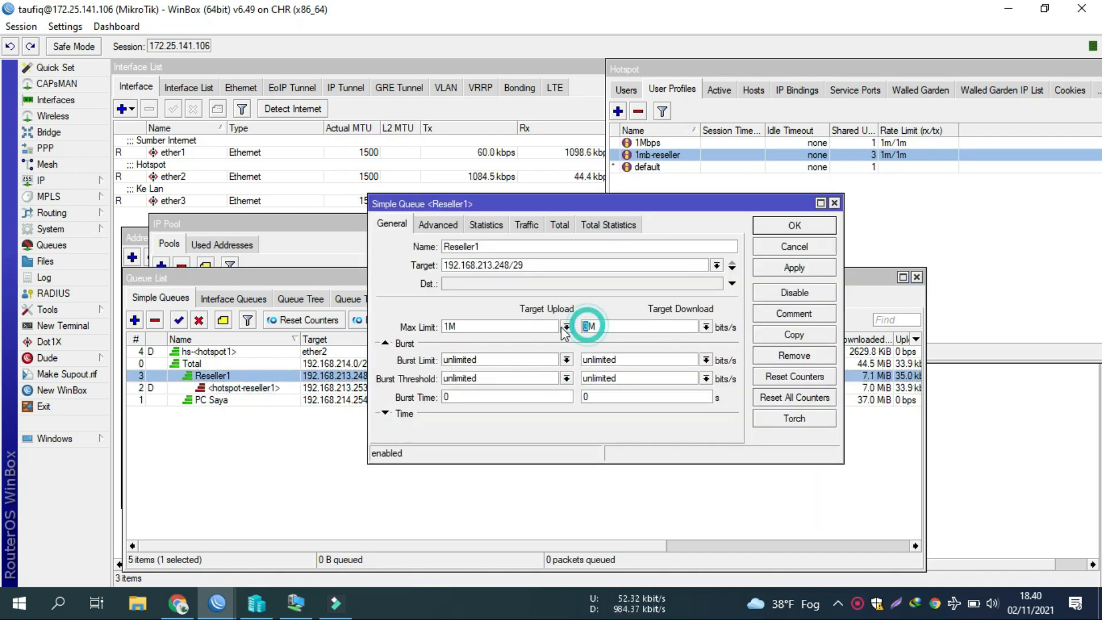
pyautogui.write('1')
pyautogui.click(795, 225)
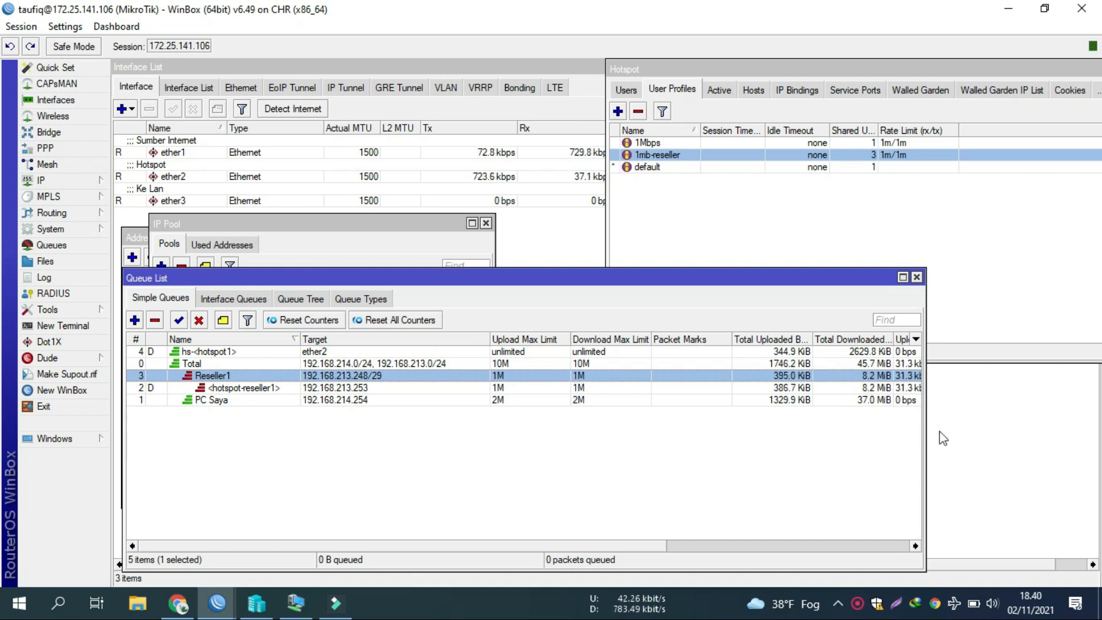
# Step: Stretch the Queue List to show live rates and Total Max, then lower its top edge to show the IP Pool list
pyautogui.moveTo(926, 446); pyautogui.dragTo(1096, 436)
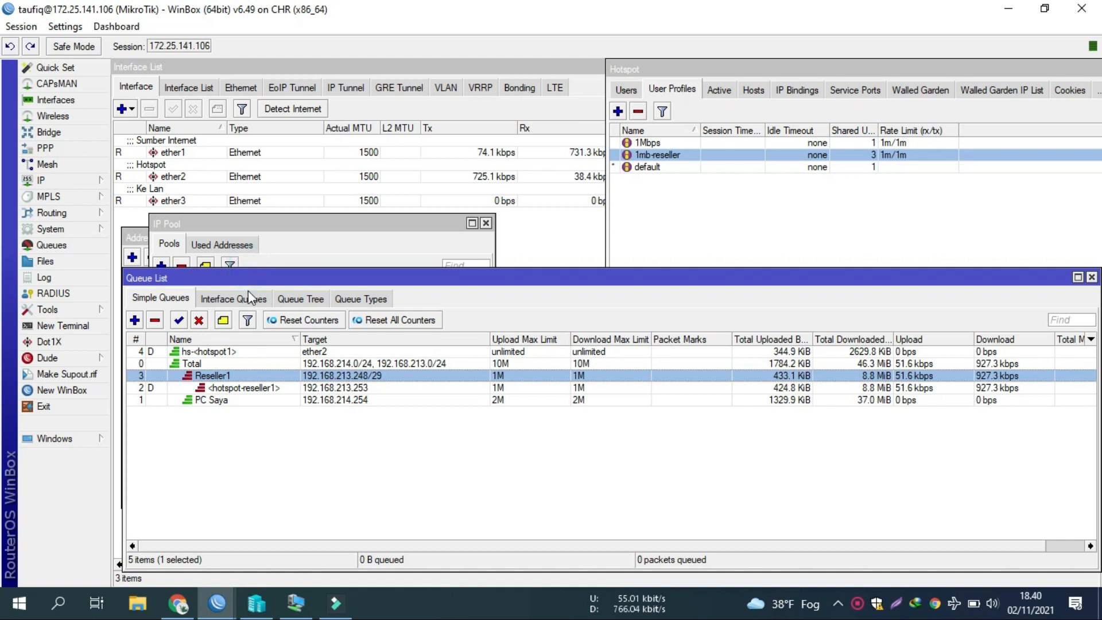
pyautogui.moveTo(264, 277); pyautogui.dragTo(252, 278)
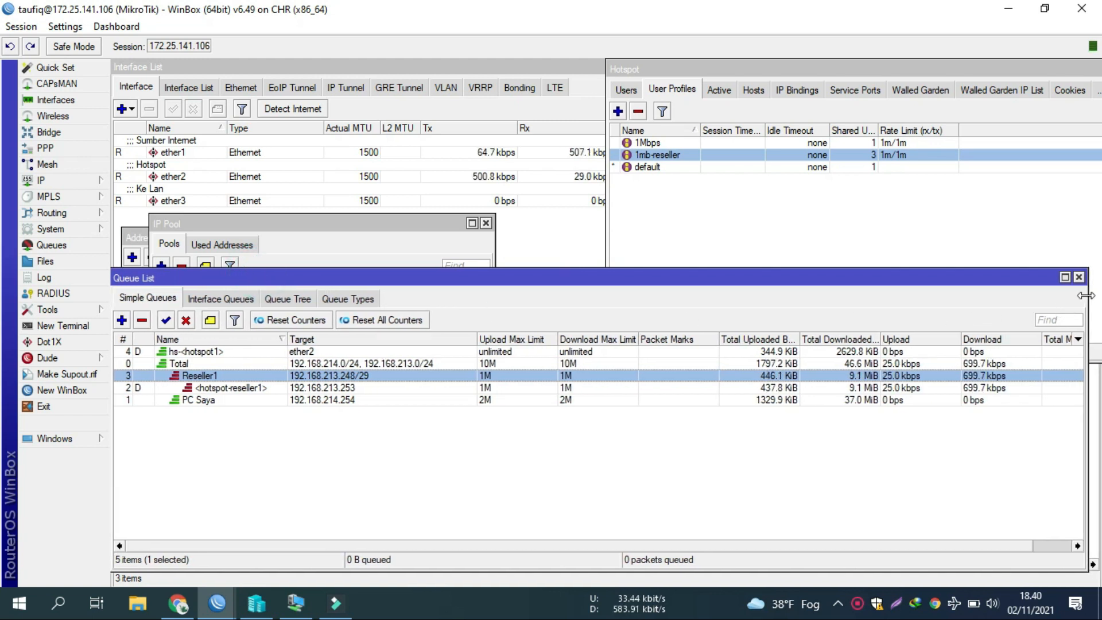
pyautogui.moveTo(1087, 295); pyautogui.dragTo(1098, 297)
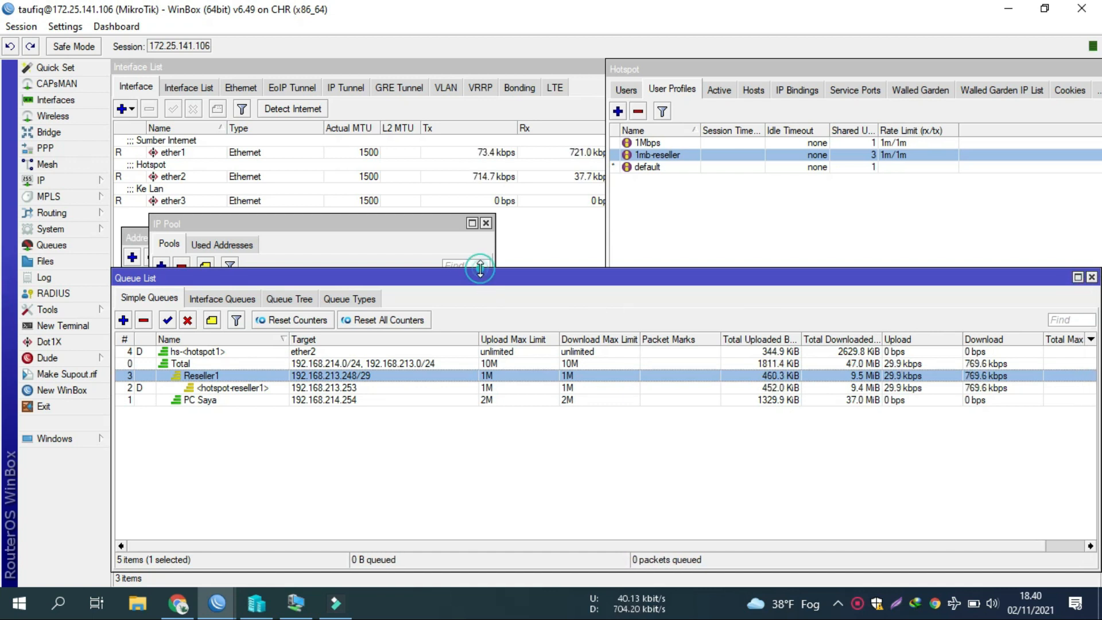
pyautogui.moveTo(480, 269); pyautogui.dragTo(480, 347)
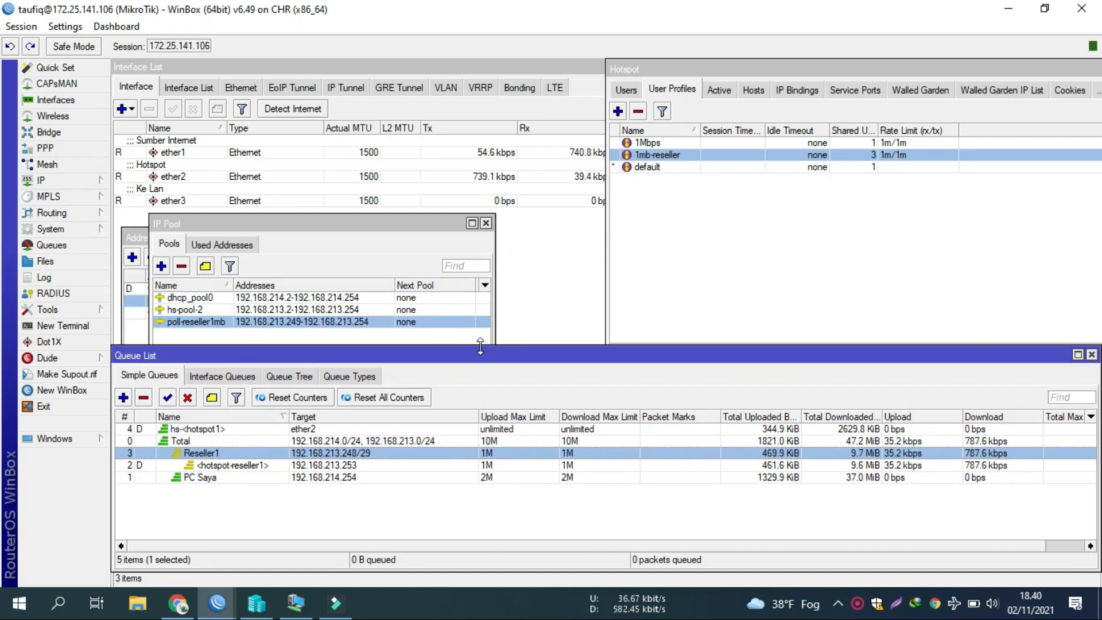